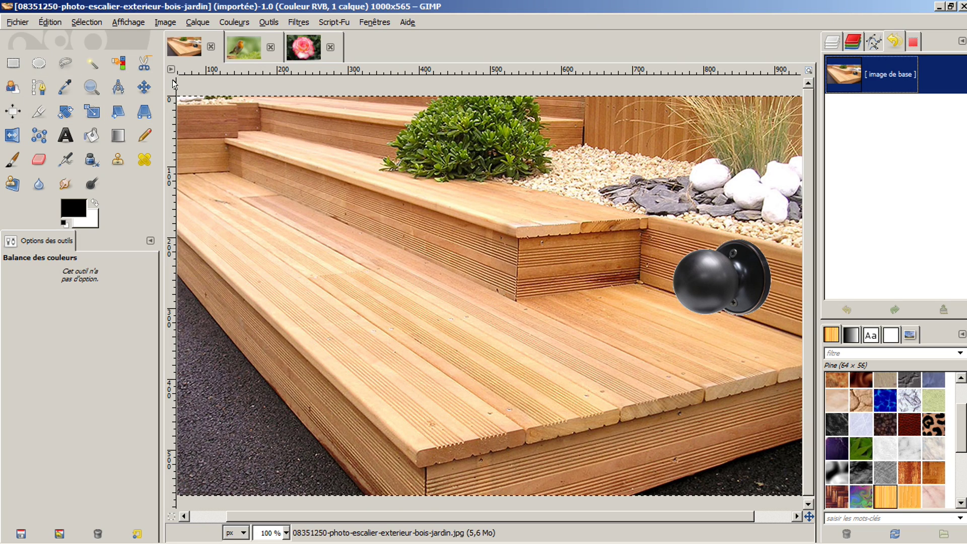
Step: Make an elliptical selection of about 101 × 95 px around the round ball of the black door knob
click(34, 61)
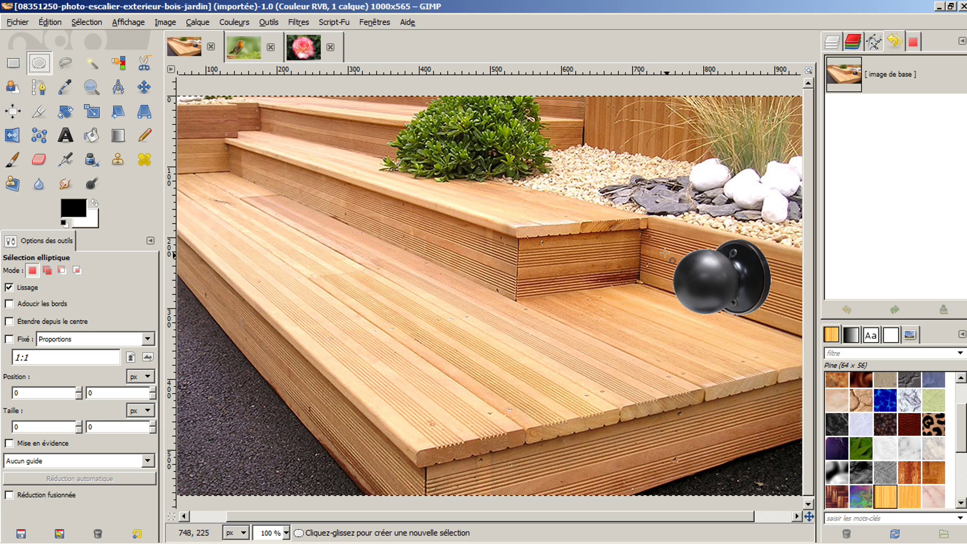
drag(671, 250, 744, 321)
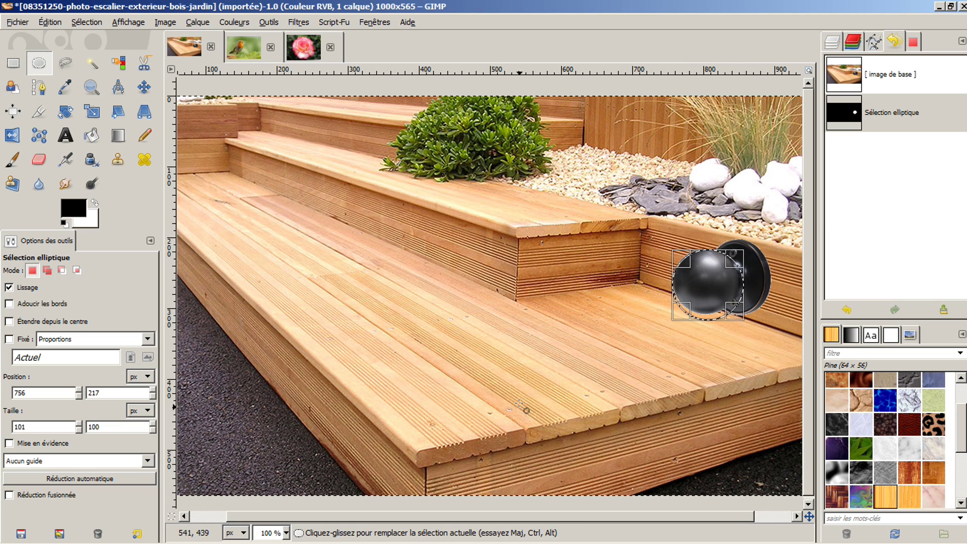
drag(716, 321, 716, 318)
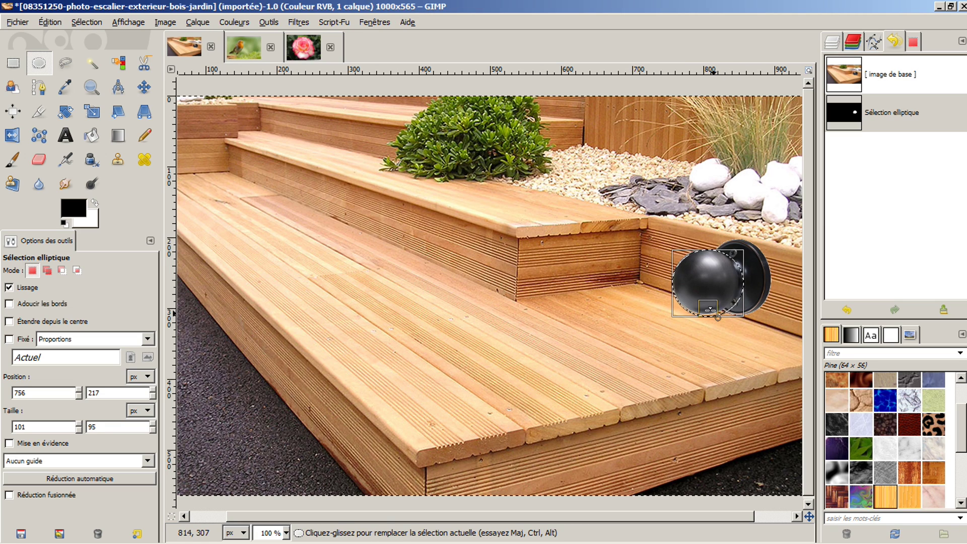
Step: Place a pasted copy of the selected ball just left of the door knob, and revert to the base image
click(50, 23)
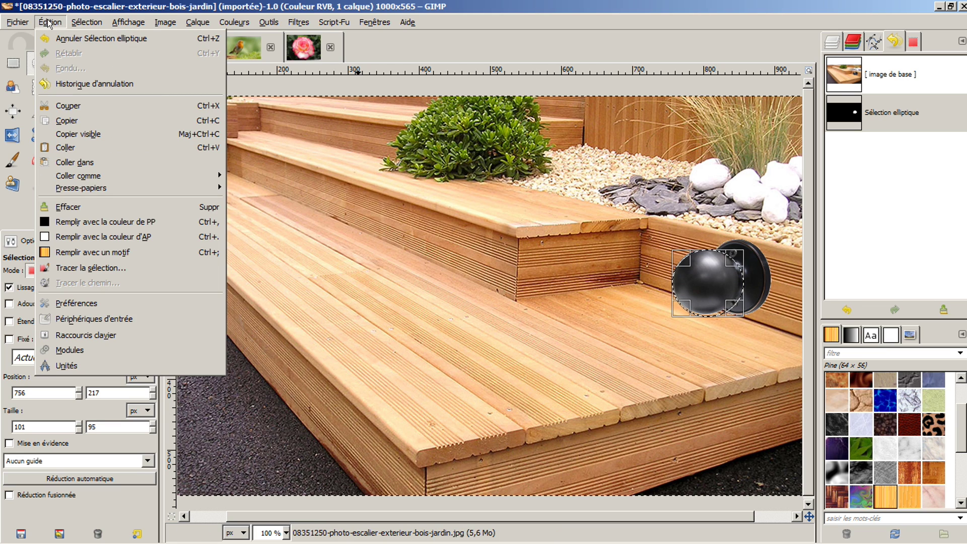
click(71, 120)
click(50, 23)
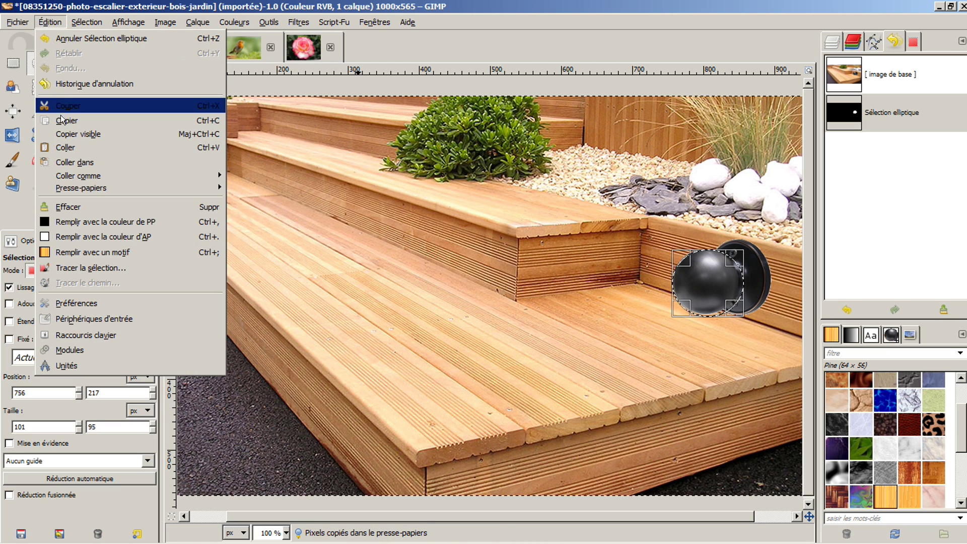
click(67, 145)
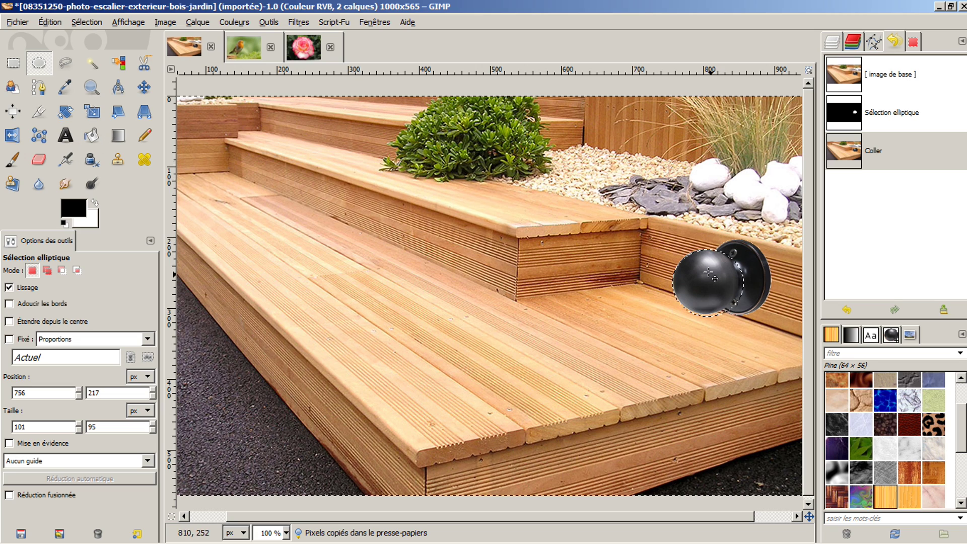
click(144, 86)
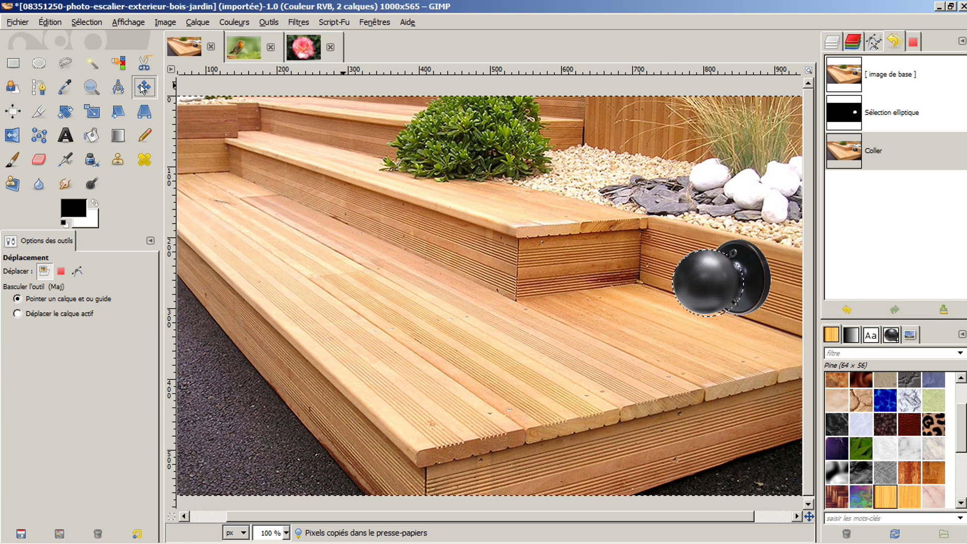
drag(710, 277, 618, 274)
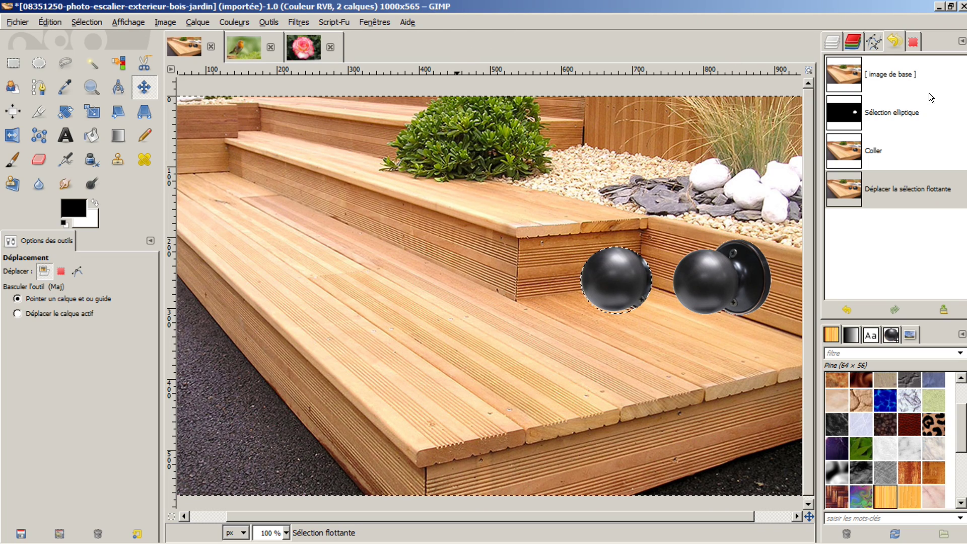
click(907, 76)
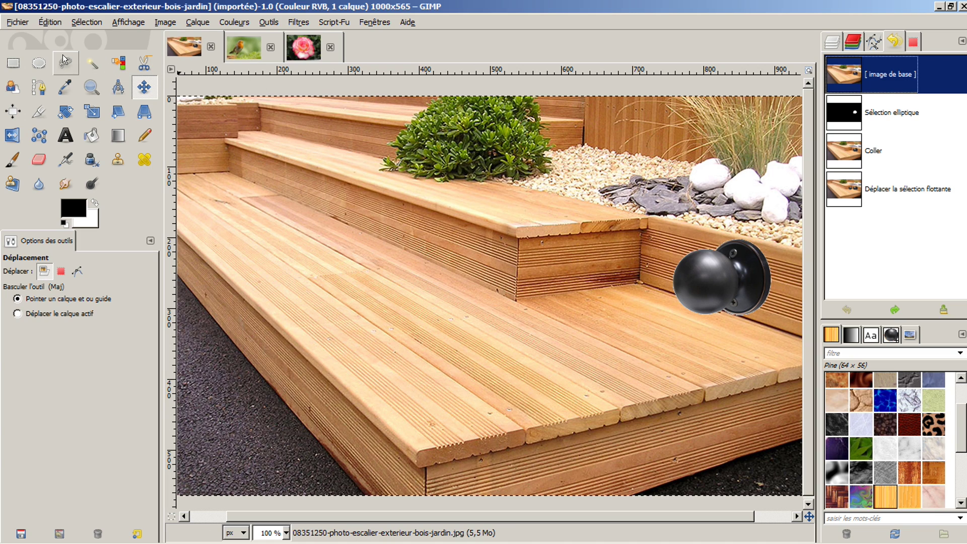
Step: Draw a new elliptical selection on the knob's ball and adjust its edges to about 90 × 87 px
click(31, 62)
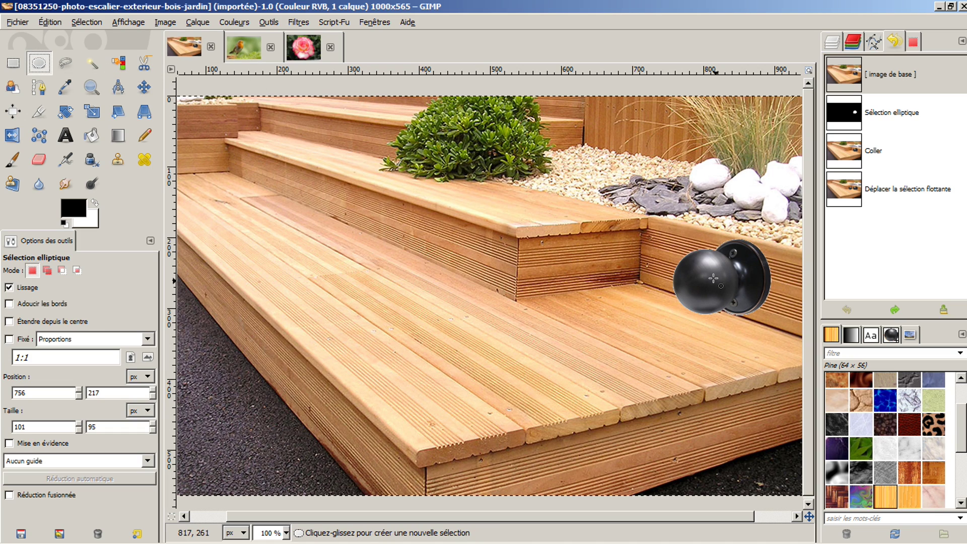
drag(680, 262, 734, 305)
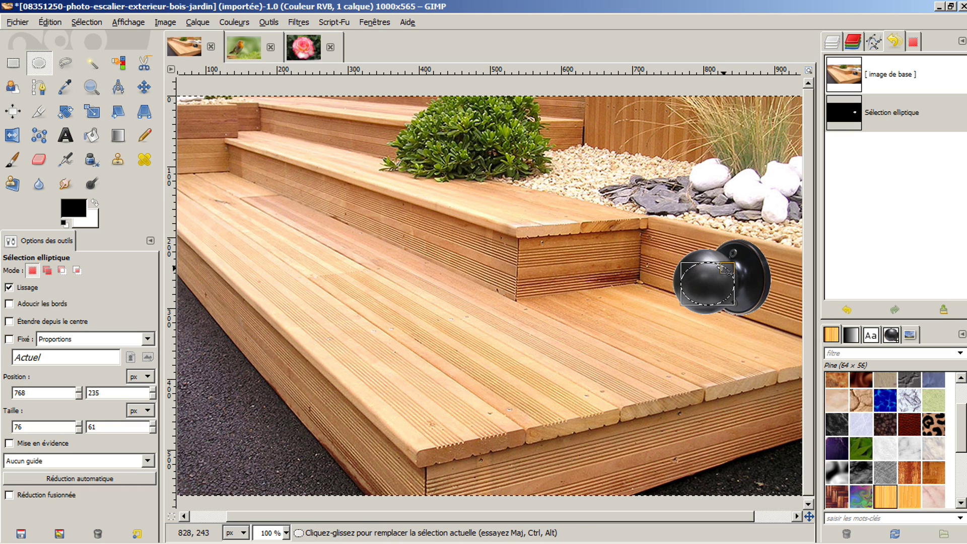
drag(714, 271, 715, 258)
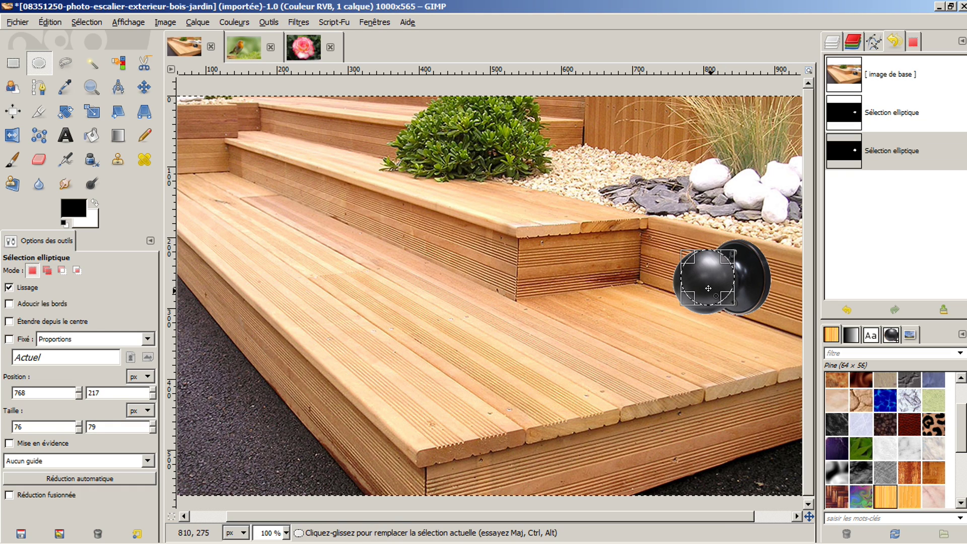
drag(716, 305, 730, 280)
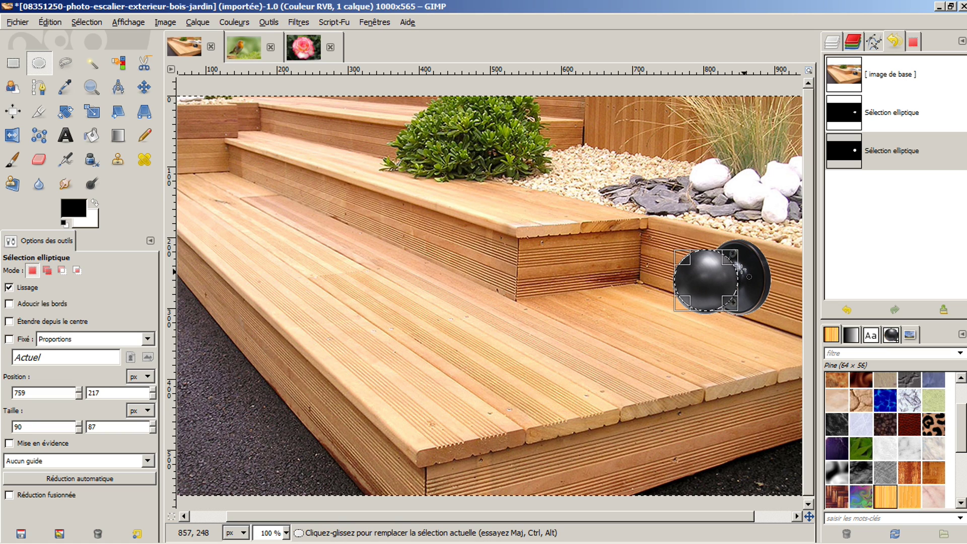
Step: Try colorizing the selected ball green with a hue of 122, cancel it and revert to the base image
click(235, 22)
click(250, 73)
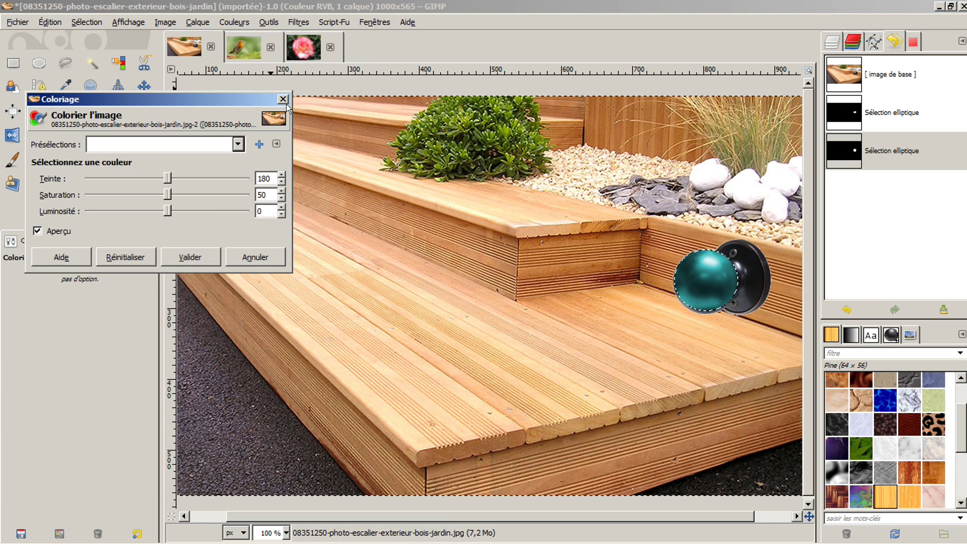
drag(167, 177, 139, 172)
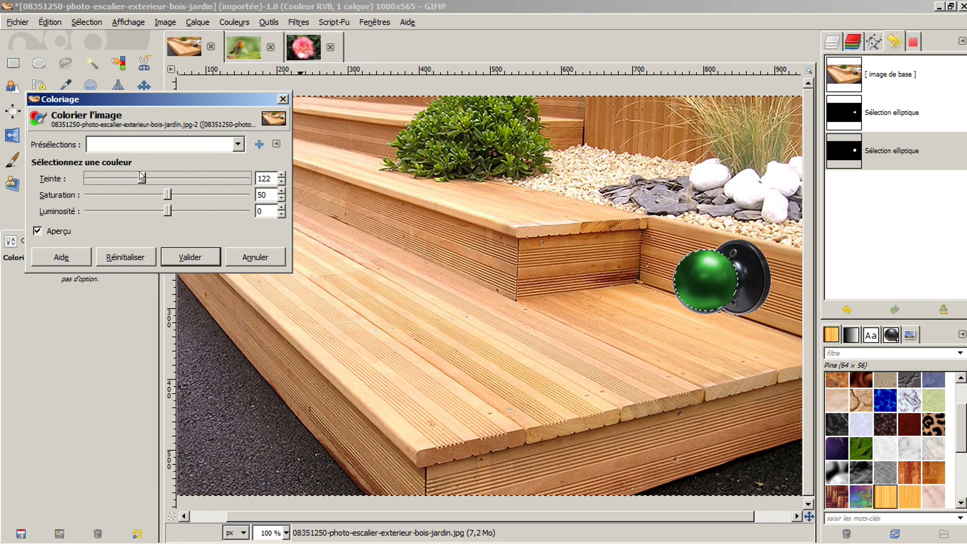
click(241, 256)
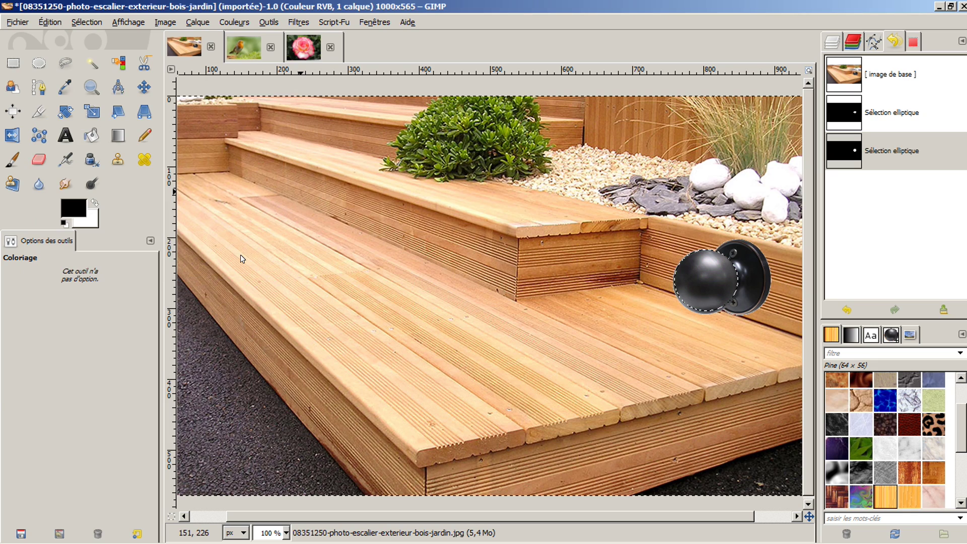
click(902, 74)
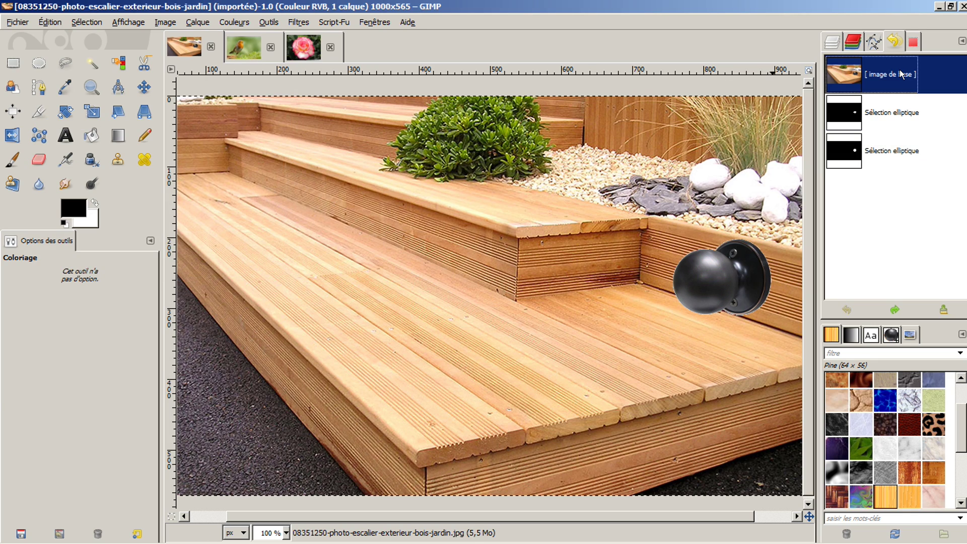
Step: Free-select a seven-sided area on the middle deck boards, and replace it with a curved hand-drawn outline across the boards and step
click(63, 63)
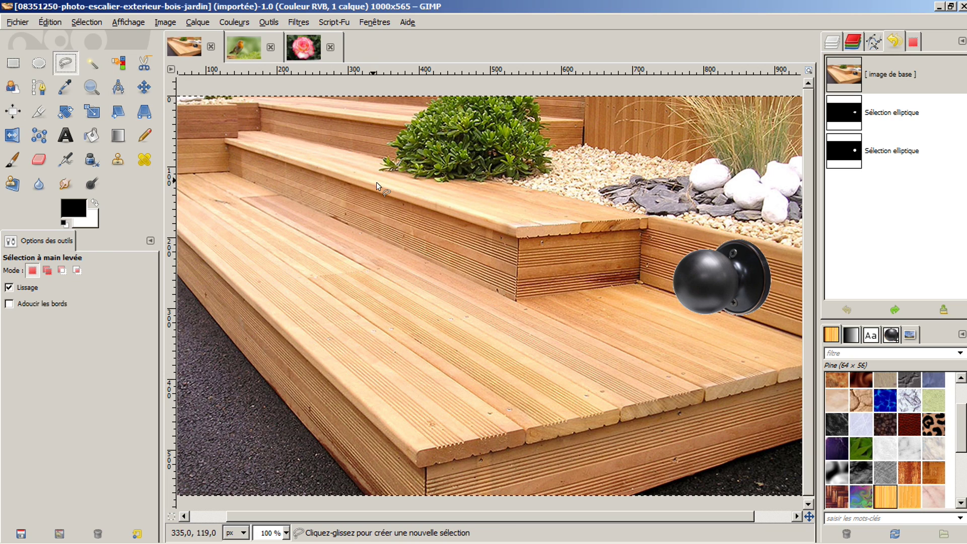
click(406, 283)
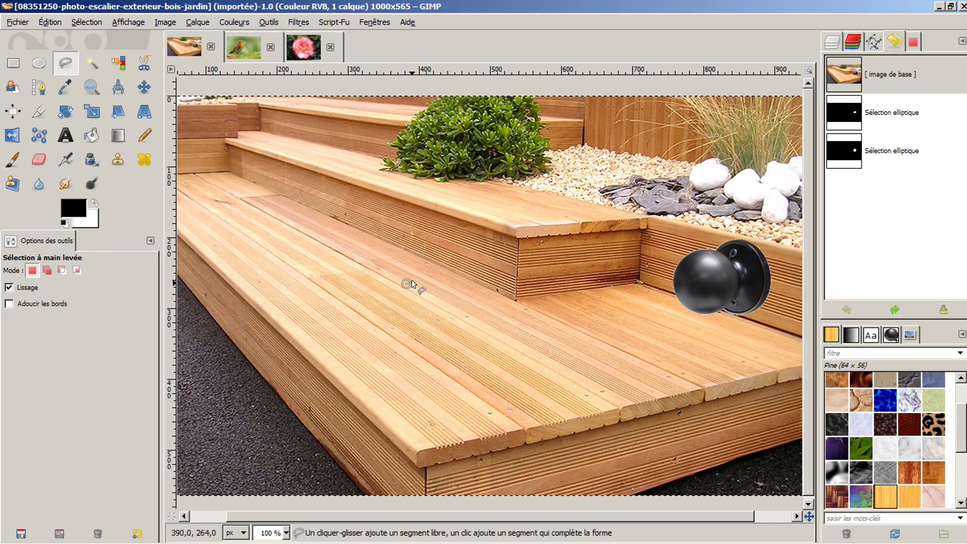
click(437, 269)
click(491, 268)
click(508, 301)
click(503, 332)
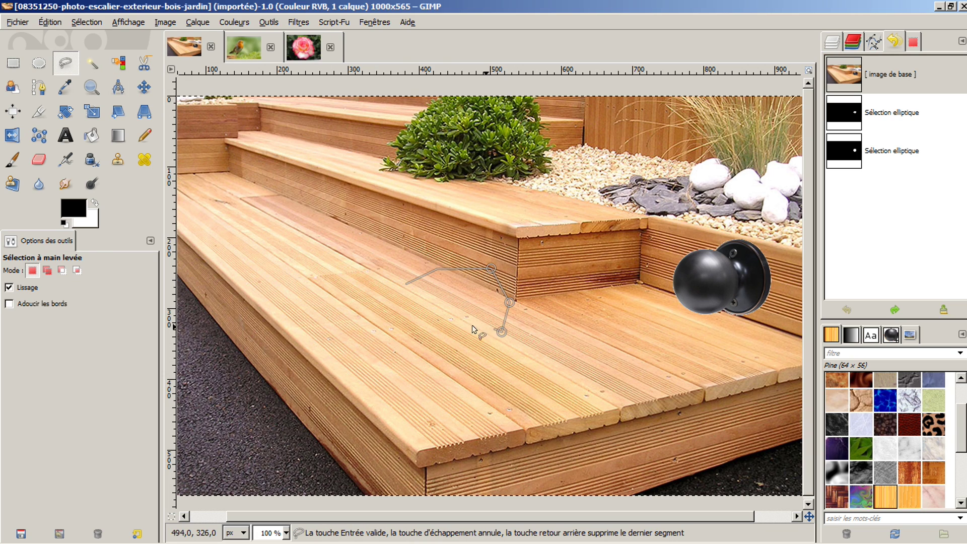
click(456, 324)
click(404, 312)
click(404, 285)
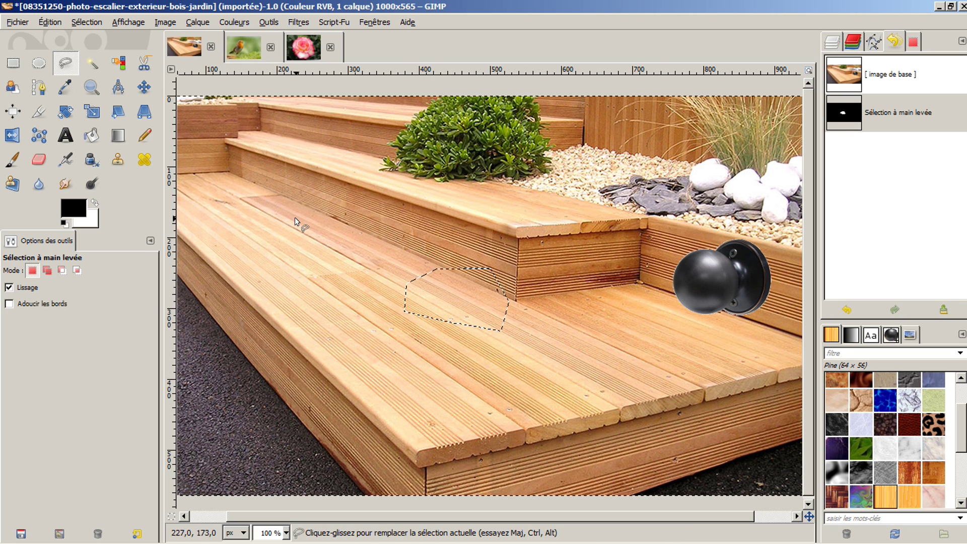
mouse_move(295, 218)
mouse_down()
mouse_move(355, 202)
mouse_move(401, 209)
mouse_move(406, 241)
mouse_up()
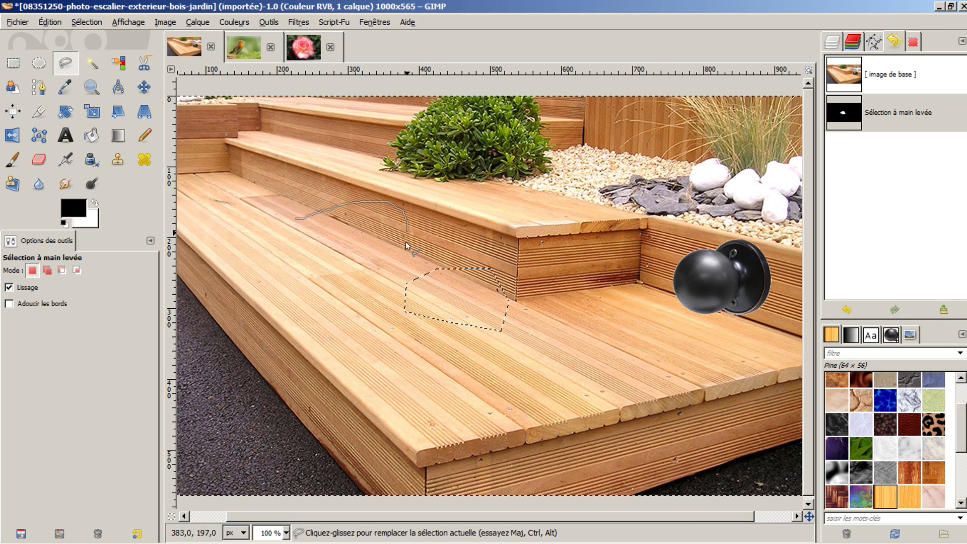
mouse_move(381, 296)
mouse_down()
mouse_move(347, 267)
mouse_move(279, 250)
mouse_move(267, 203)
mouse_move(291, 214)
mouse_up()
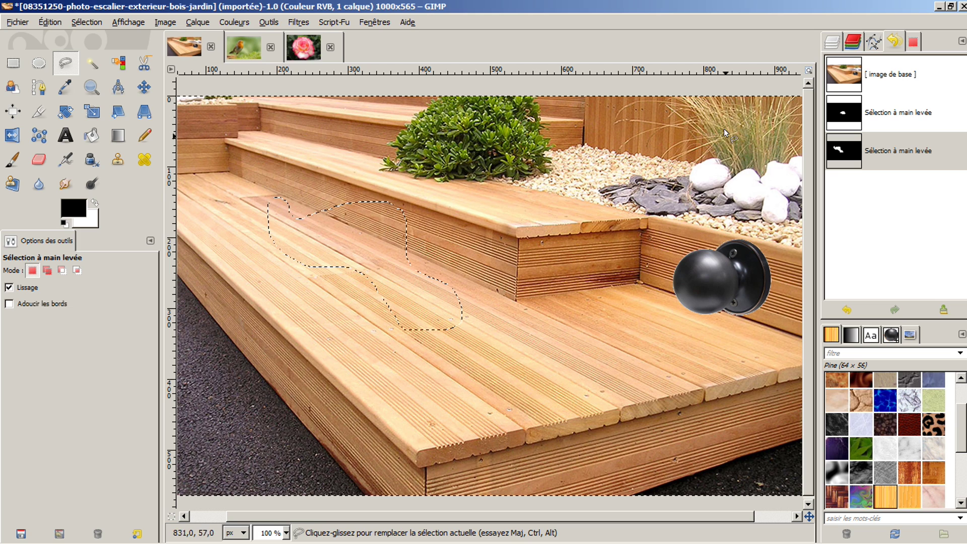
Step: Select a rectangle of about 239 × 87 px on the deck, and replace it with one of about 191 × 91 px over the step's end face
click(12, 63)
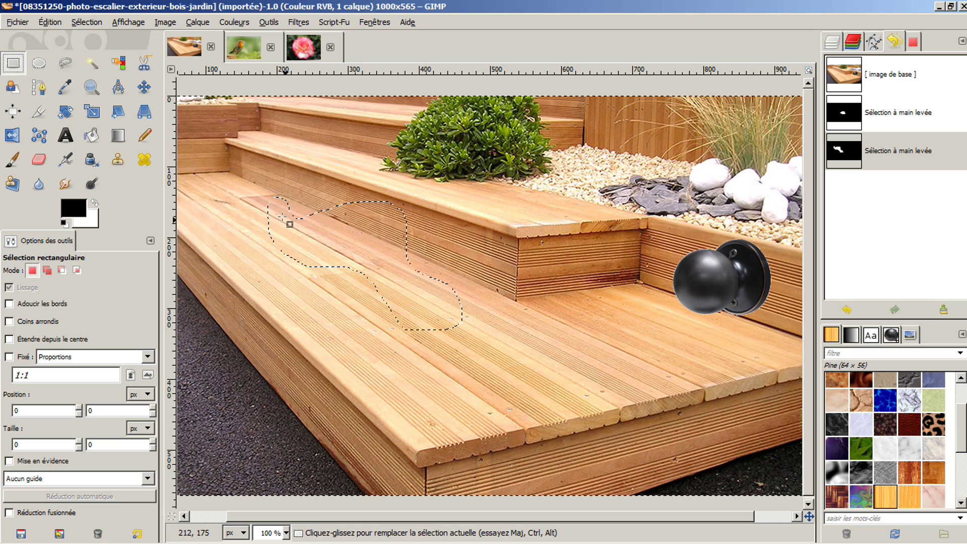
drag(286, 221, 455, 280)
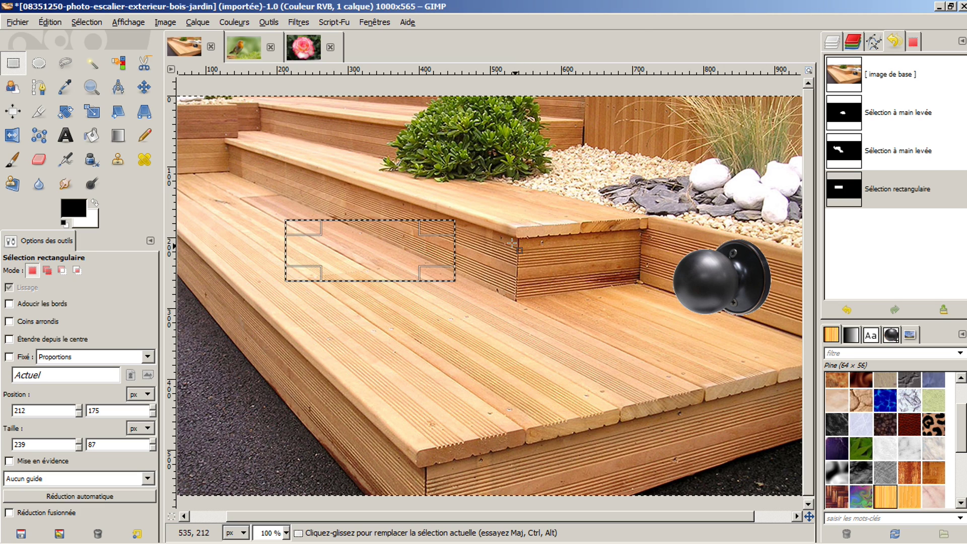
drag(515, 247, 650, 311)
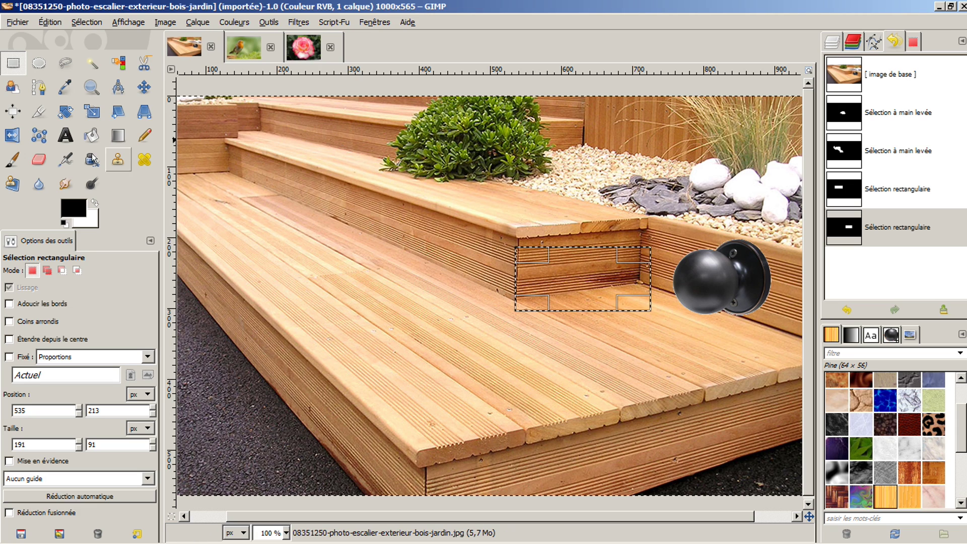
Step: Switch to adding to the selection and add four rectangles on the deck boards, two of them overlapping and the smallest about 84 × 35 px
click(46, 270)
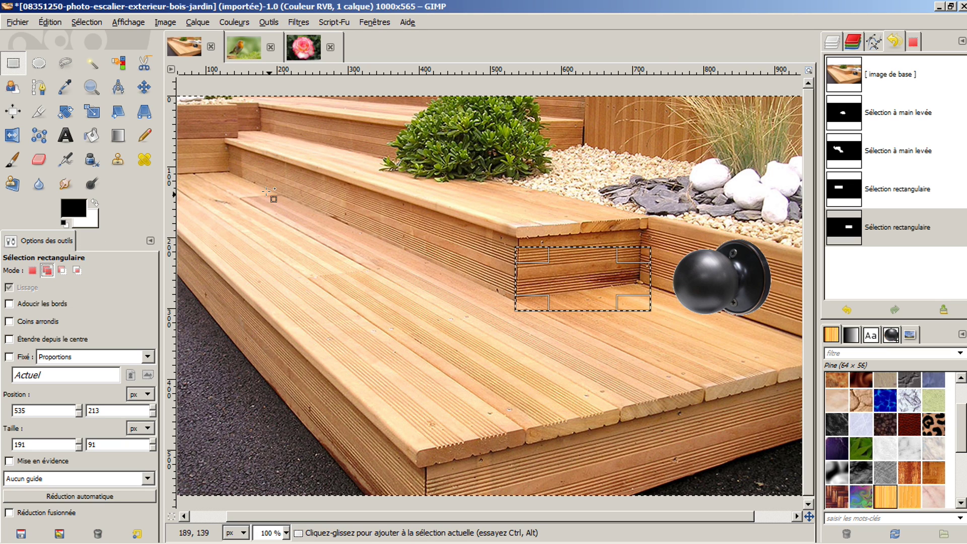
drag(269, 201, 378, 264)
drag(421, 333, 542, 380)
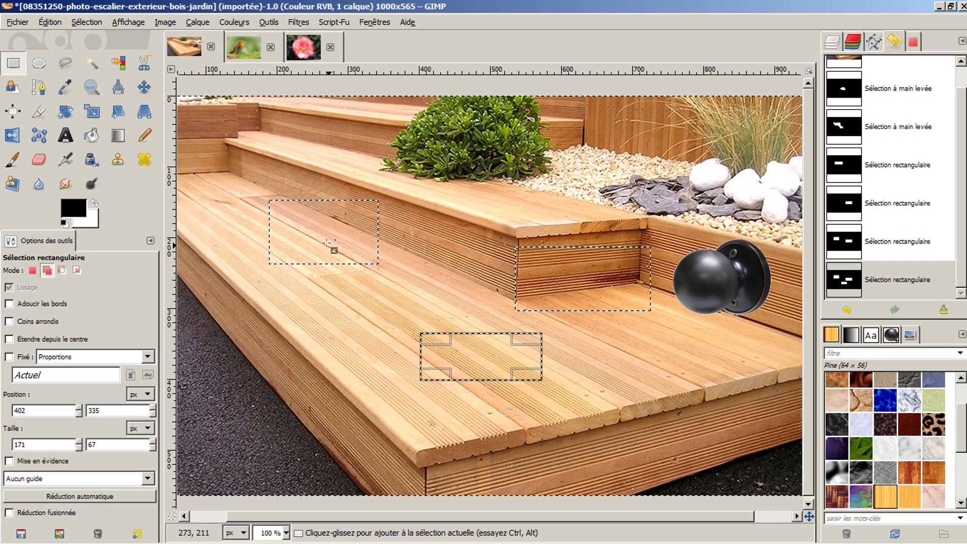
drag(328, 246, 443, 297)
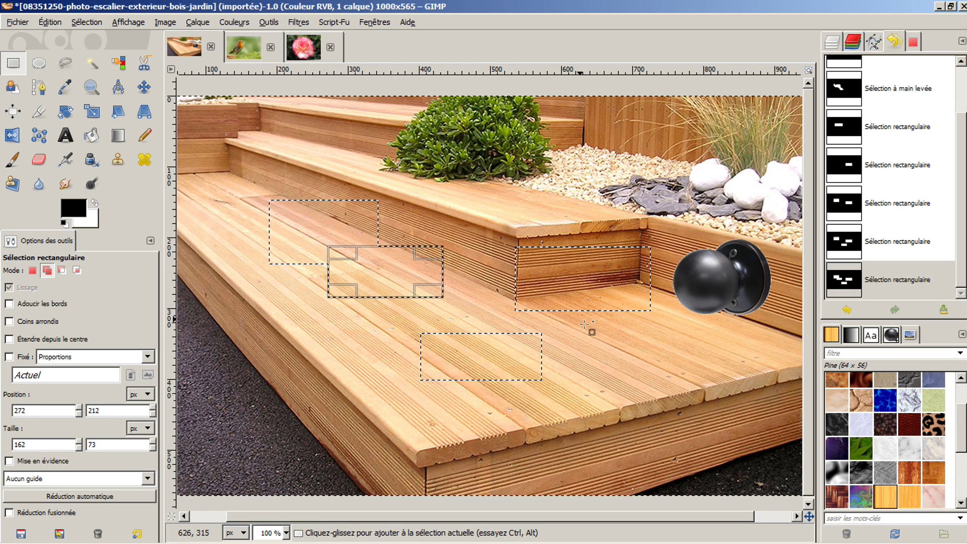
drag(590, 329, 649, 355)
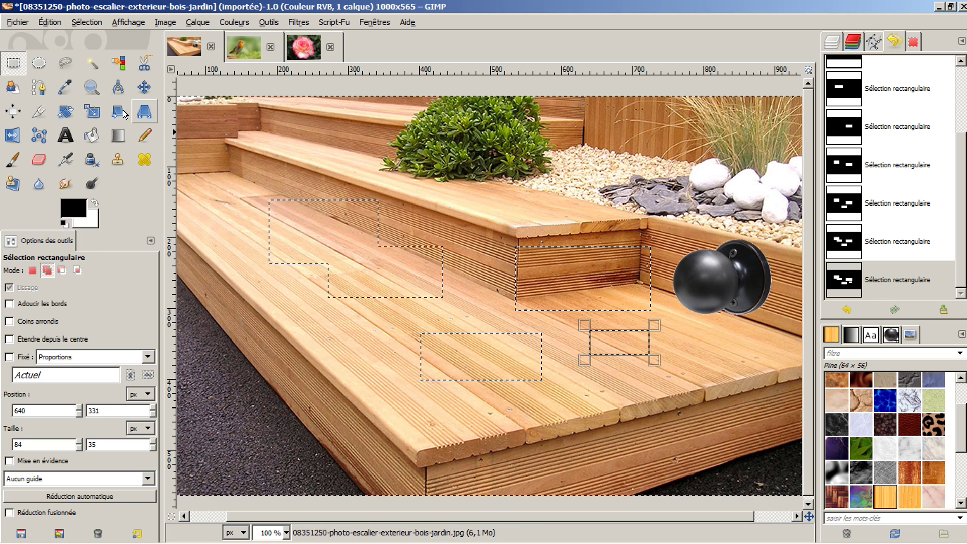
Step: Activate the Fuzzy Select tool and clear the whole selection on the deck image
click(90, 65)
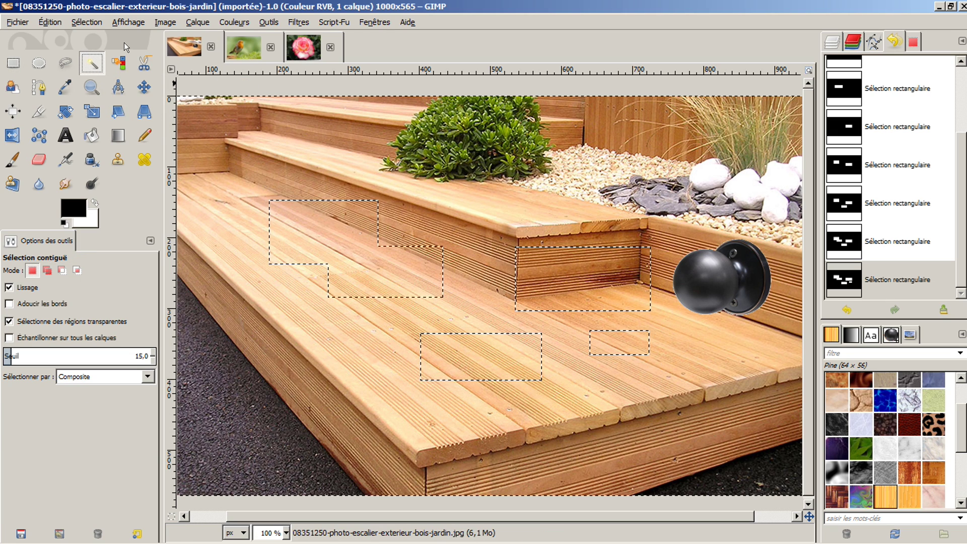
click(88, 23)
click(91, 57)
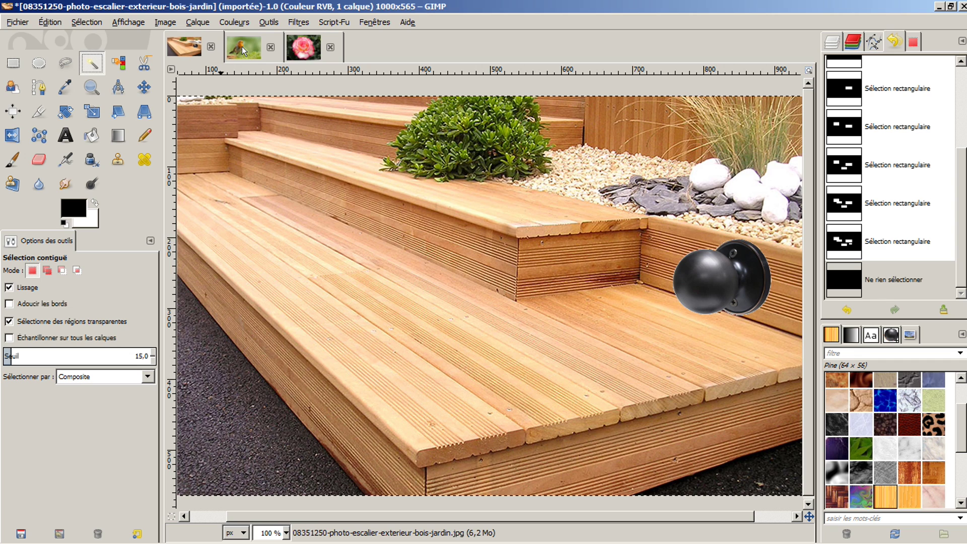
Step: In the rose image, fuzzy-select the pink edge of the outer left petal, and replace it with the petal's paler inner area
click(302, 43)
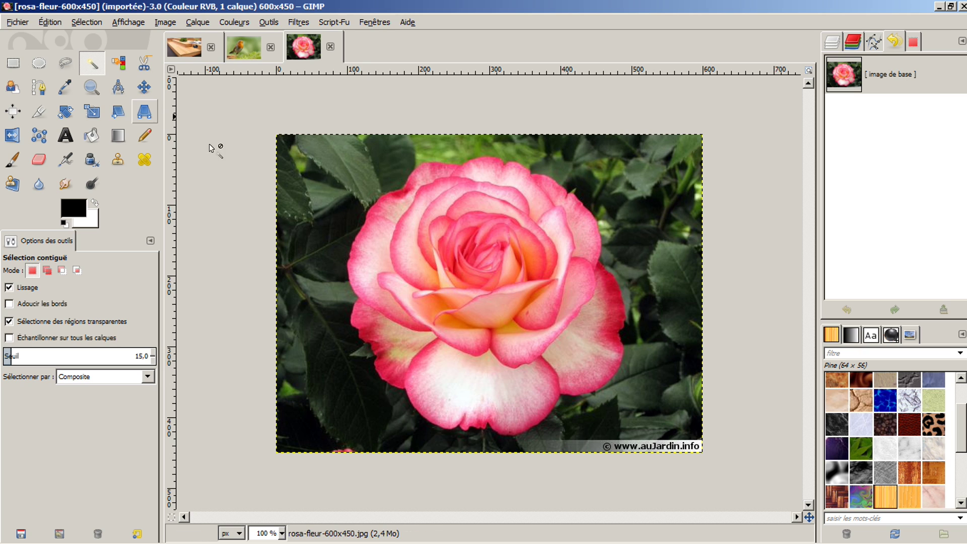
click(371, 216)
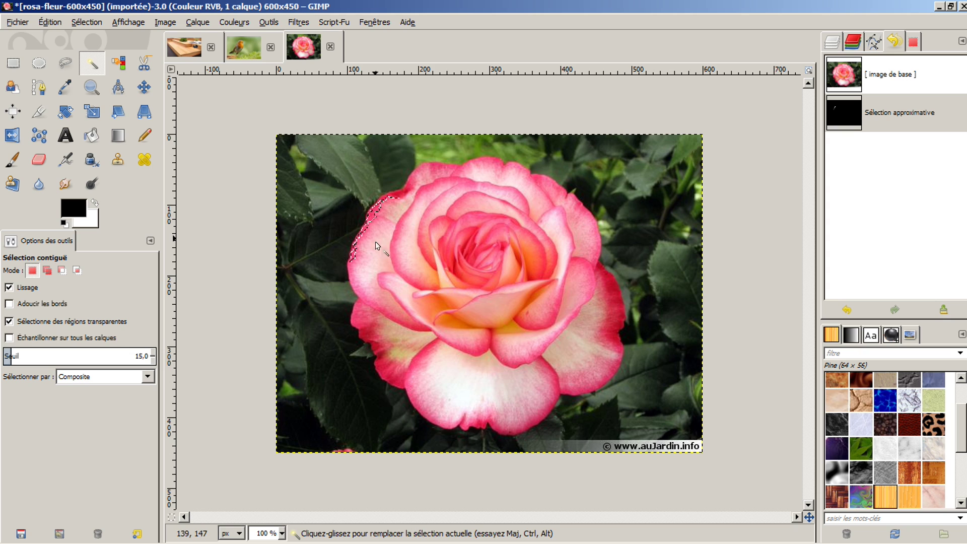
click(375, 276)
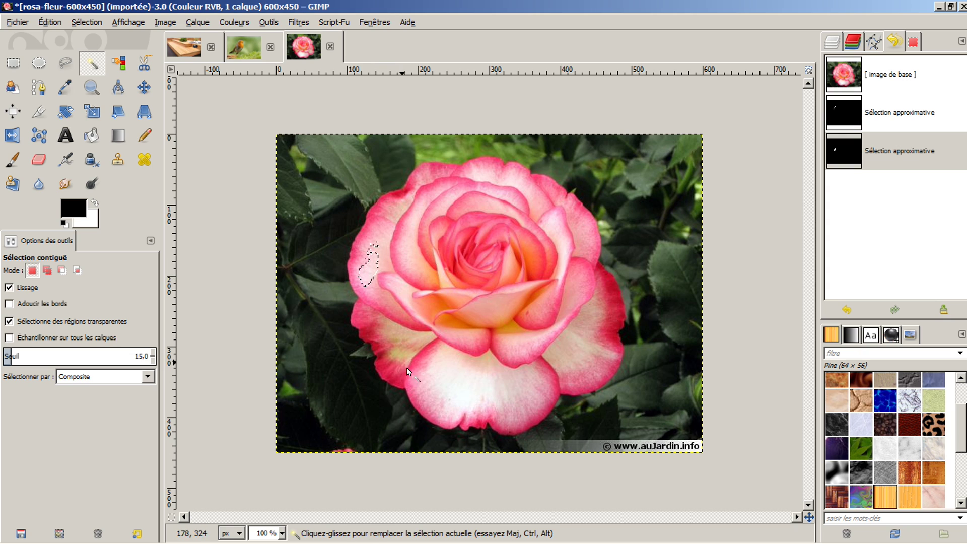
Step: Fuzzy-select in turn the yellow spot below the heart, the right outer petal's dark pink edge, and the pale upper-right and top petal areas
click(507, 325)
click(624, 316)
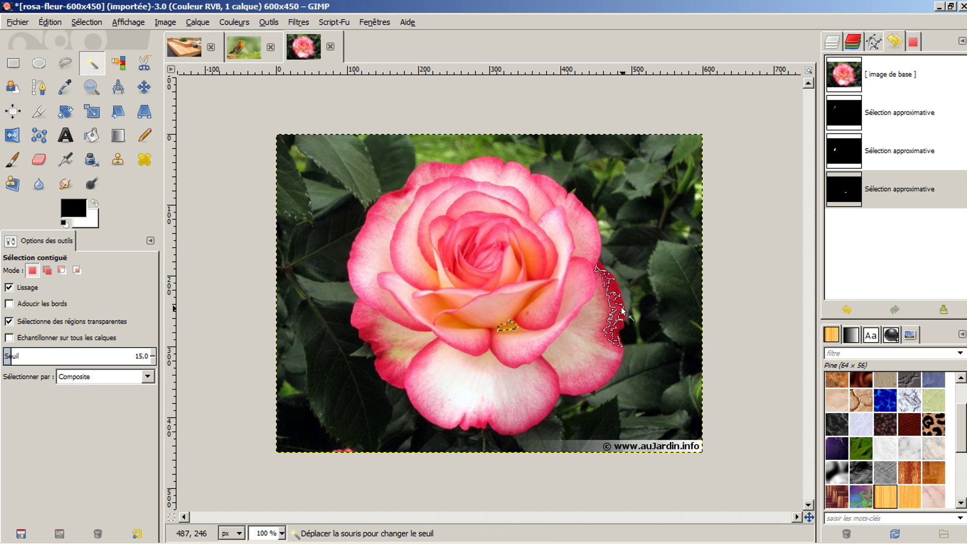
drag(590, 228, 585, 234)
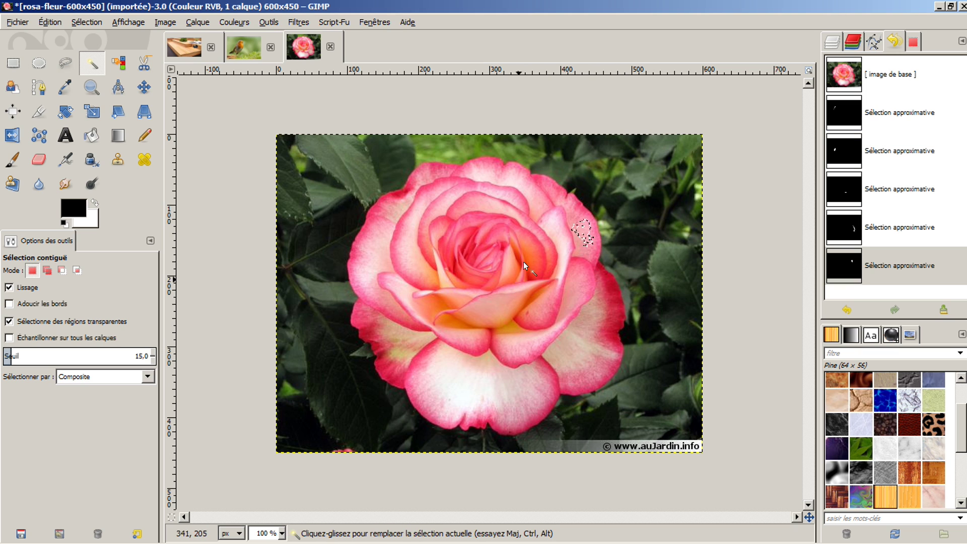
drag(491, 176, 489, 180)
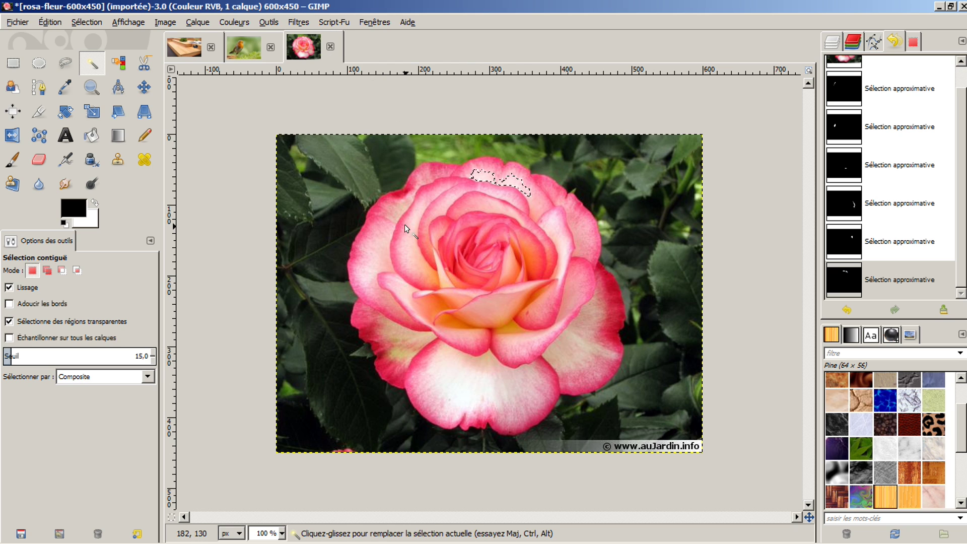
Step: Activate the Select by Color tool and clear the fuzzy selection on the rose
click(116, 65)
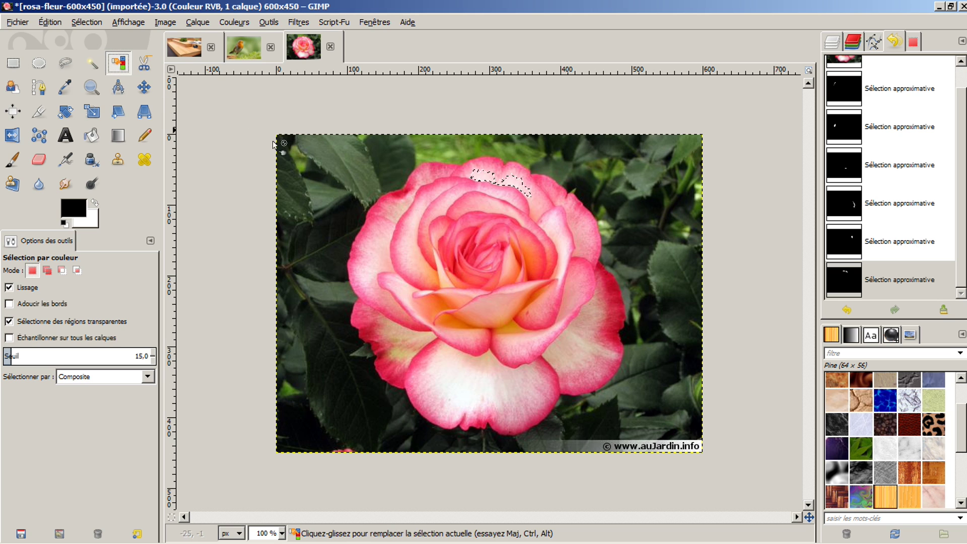
click(76, 20)
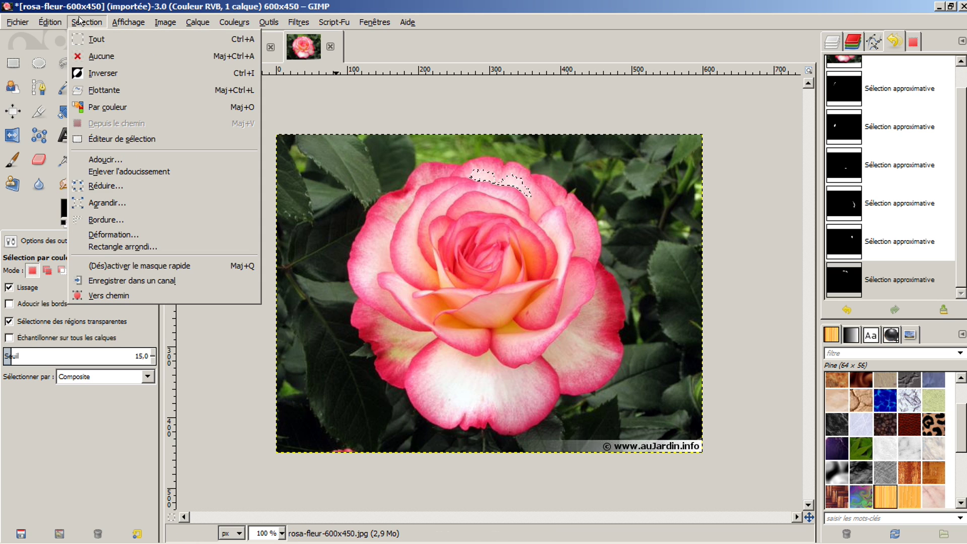
click(88, 57)
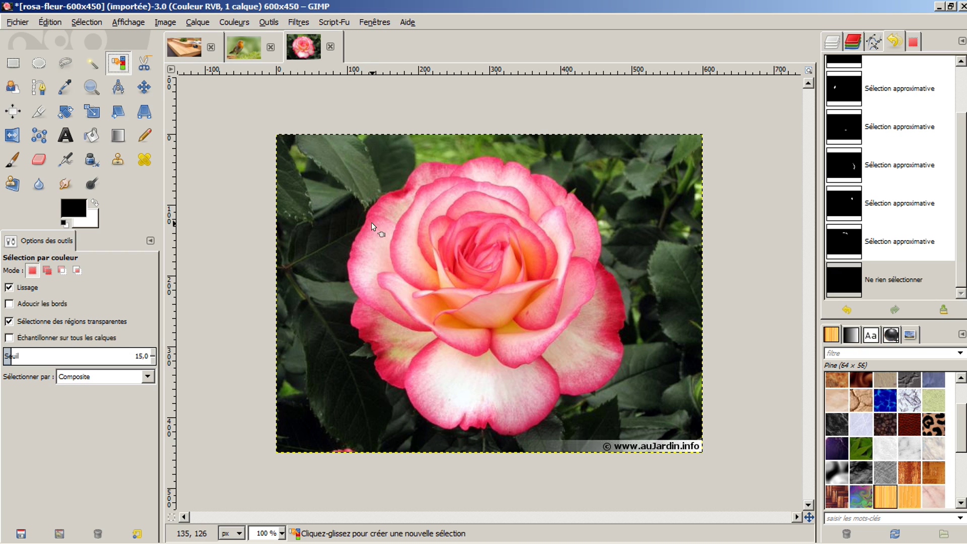
Step: Select by color the petals' pink edges, replace that with their pale inner areas, and finally with the orange areas around the heart
click(373, 210)
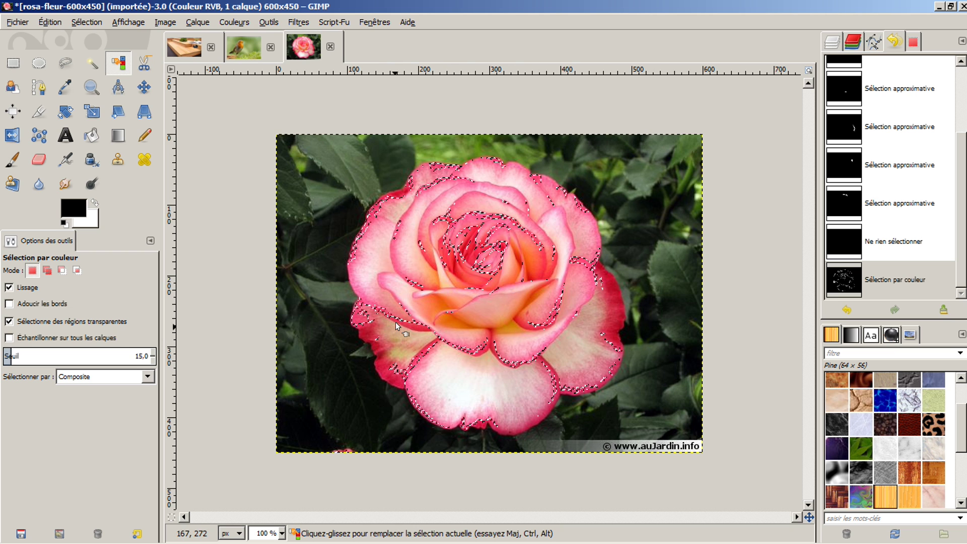
click(400, 290)
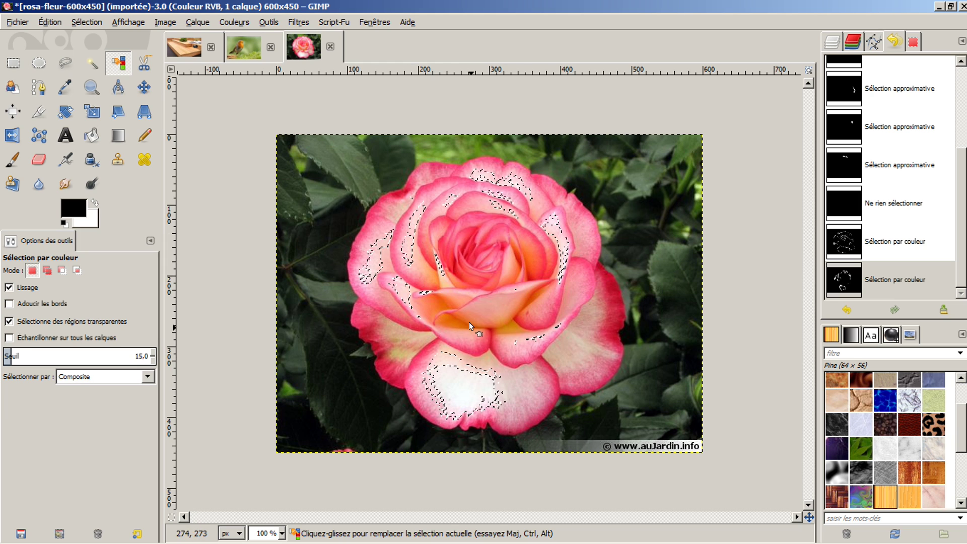
click(528, 256)
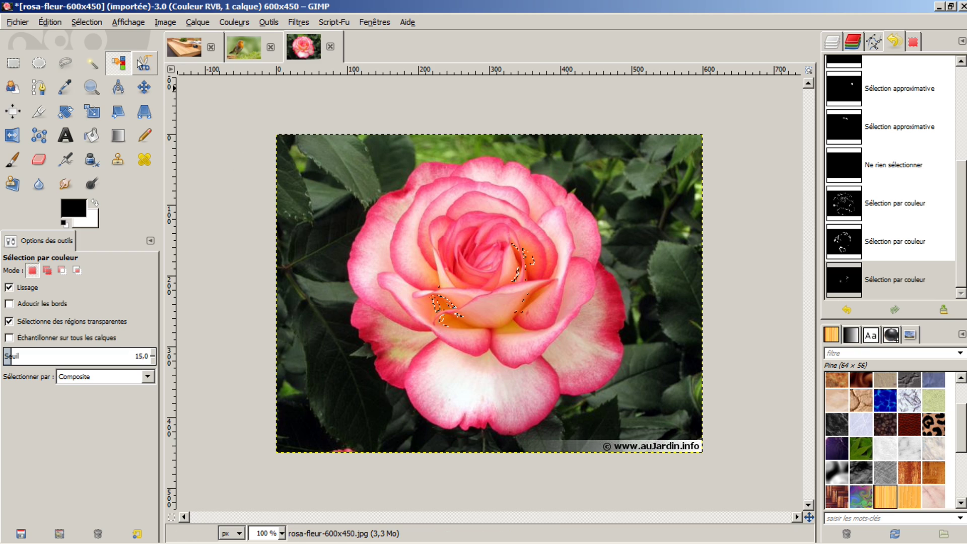
Step: Clear the color selection and activate the Free Select tool
click(86, 22)
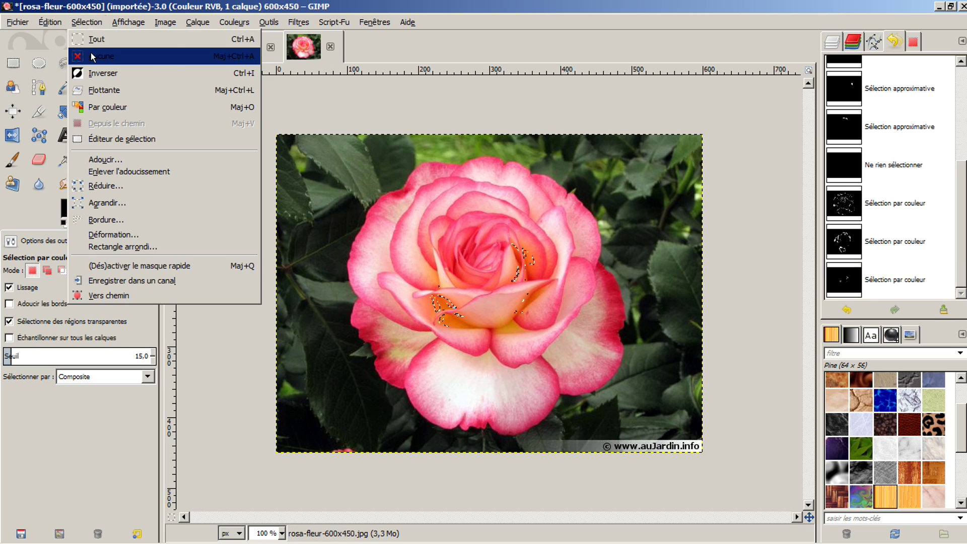
click(97, 56)
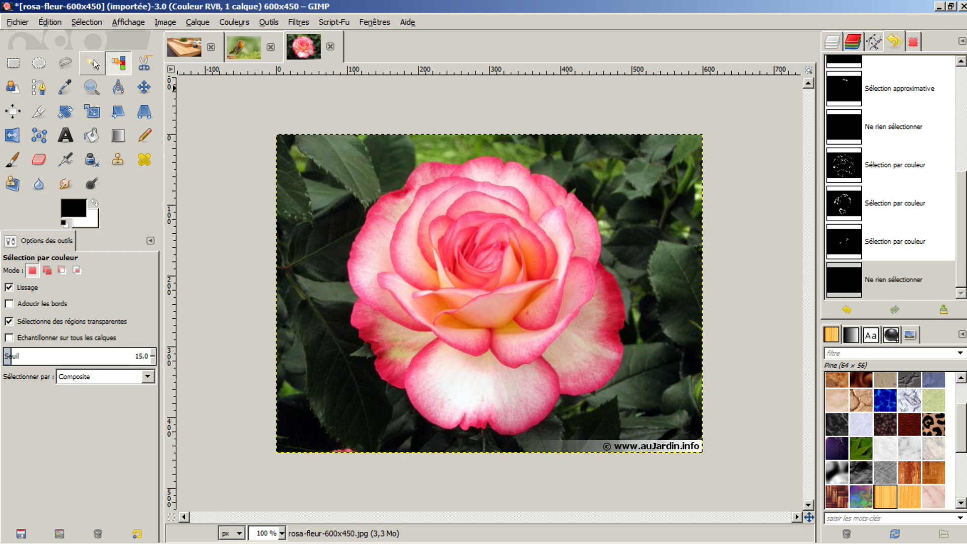
click(63, 63)
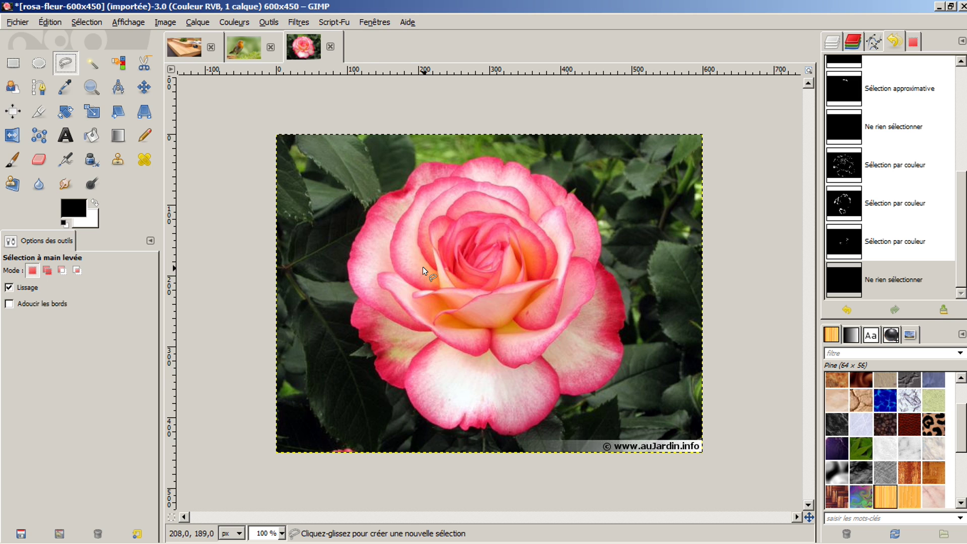
Step: Draw a closed polygonal free selection around the outer edge strip of the rose's left petal
scroll(421, 267, up, 1)
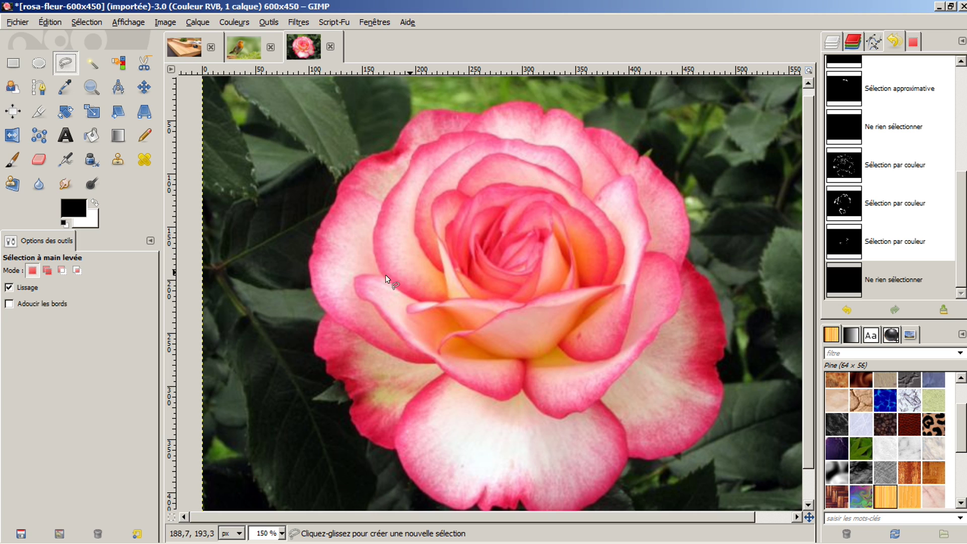
click(310, 276)
click(308, 262)
click(312, 253)
click(315, 242)
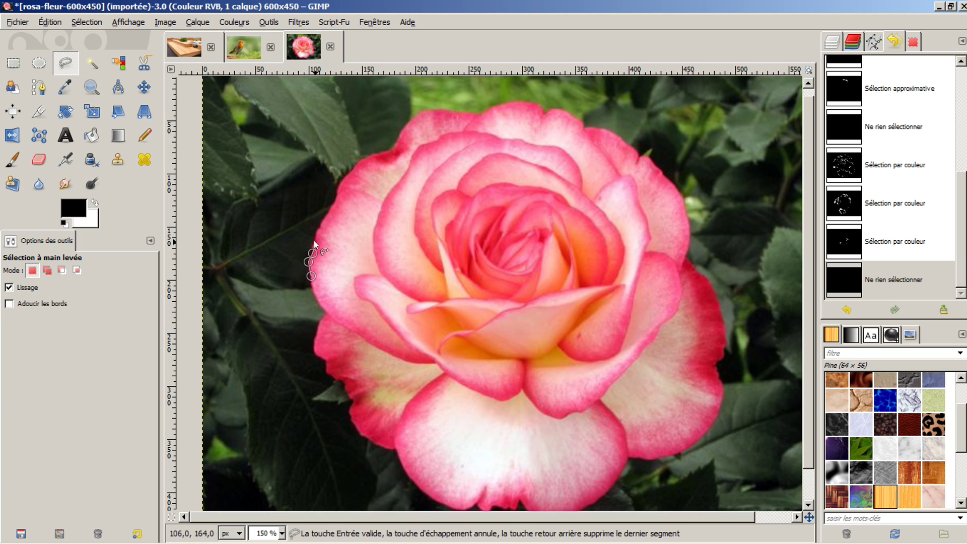
click(321, 227)
click(327, 216)
click(334, 204)
click(339, 185)
click(350, 178)
click(362, 202)
click(358, 213)
click(350, 242)
click(343, 252)
click(334, 274)
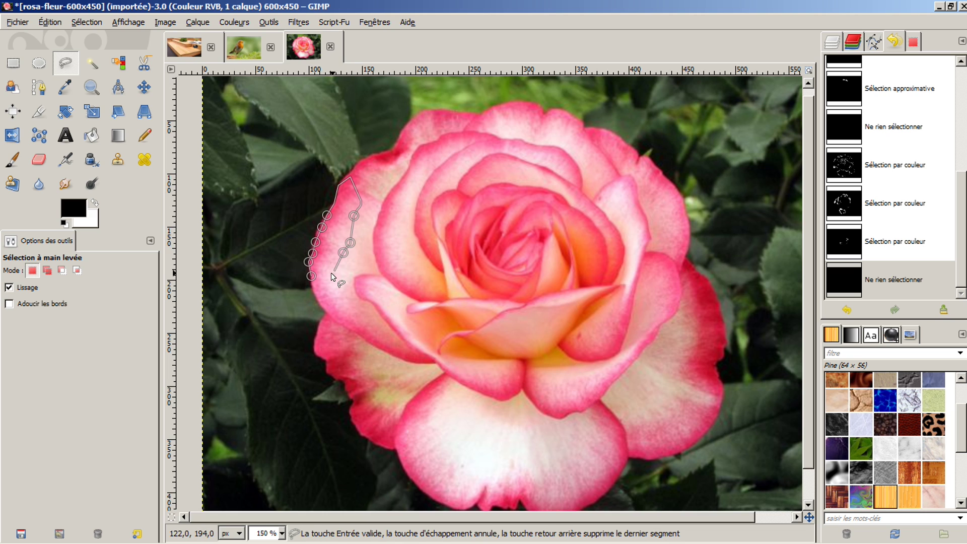
click(325, 275)
click(310, 275)
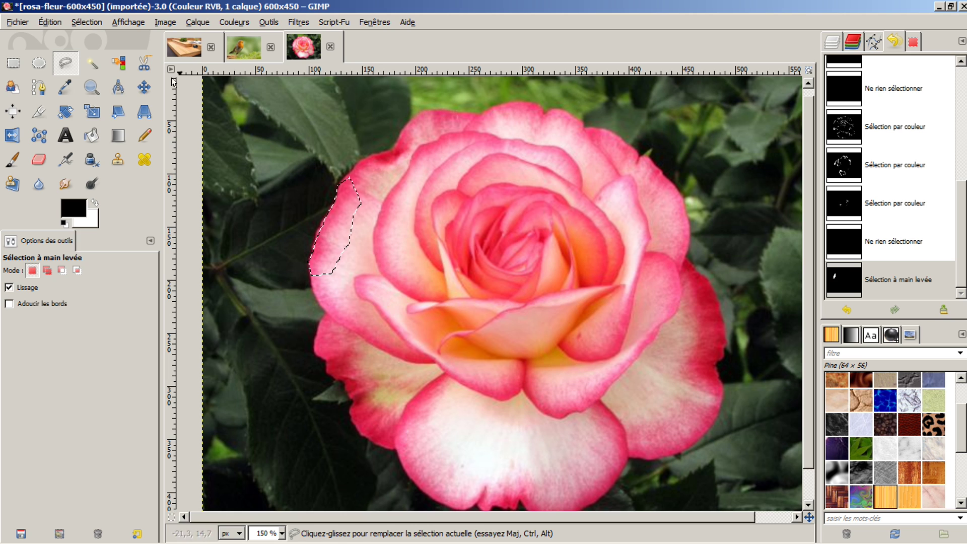
Step: Clear the freehand selection and activate the Intelligent Scissors tool
click(51, 22)
mouse_move(73, 27)
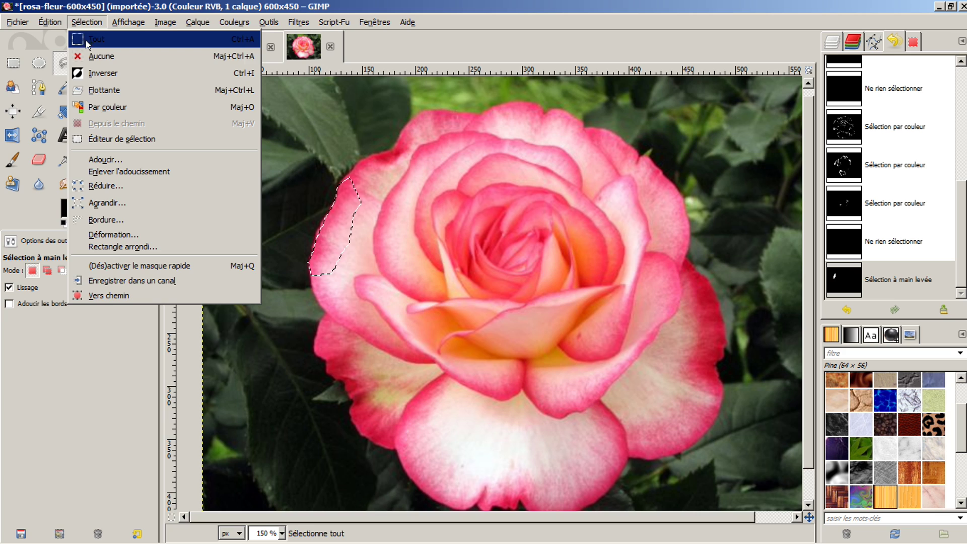
click(98, 56)
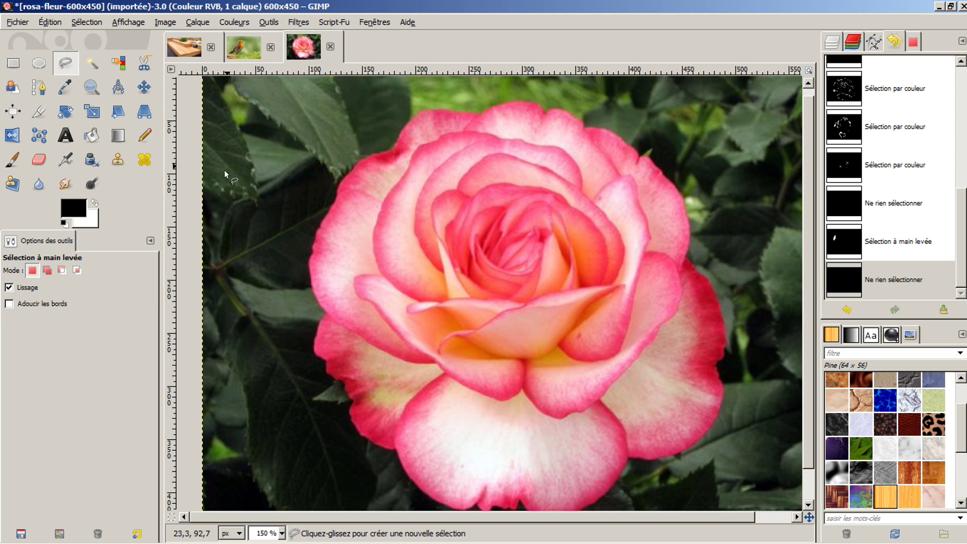
click(144, 63)
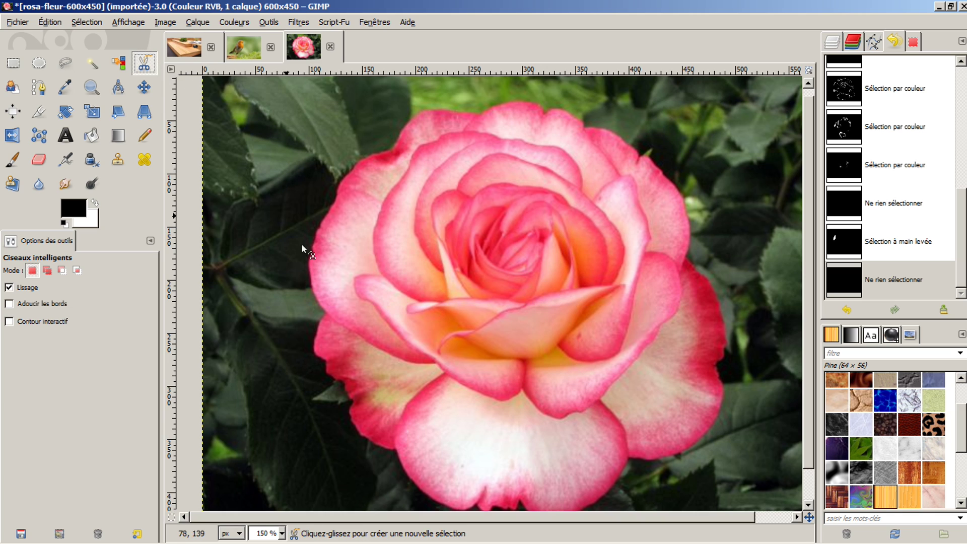
Step: Place closely spaced scissors points along the rose's outer contour, from the left petal's edge up to the top petal
click(310, 273)
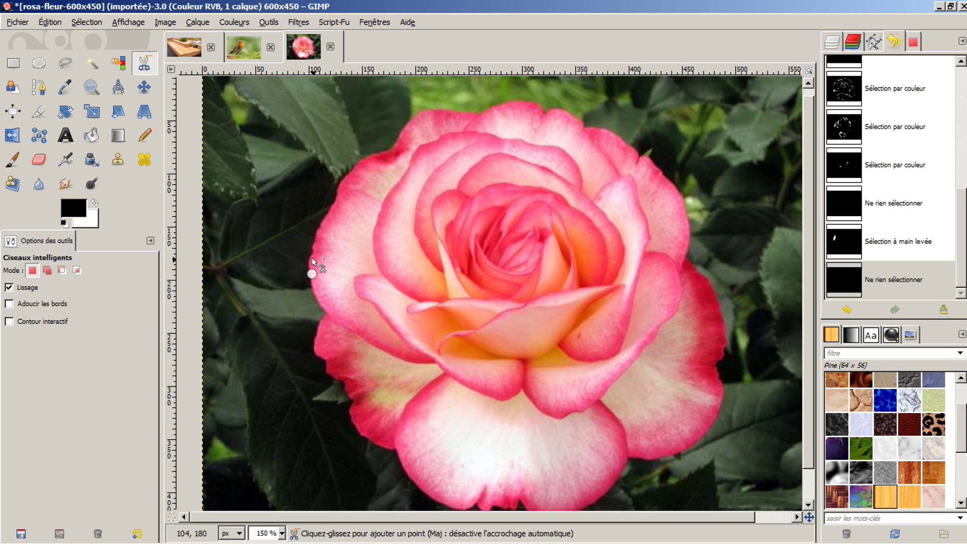
click(312, 258)
click(316, 234)
click(326, 216)
click(336, 200)
click(344, 180)
click(351, 170)
click(370, 157)
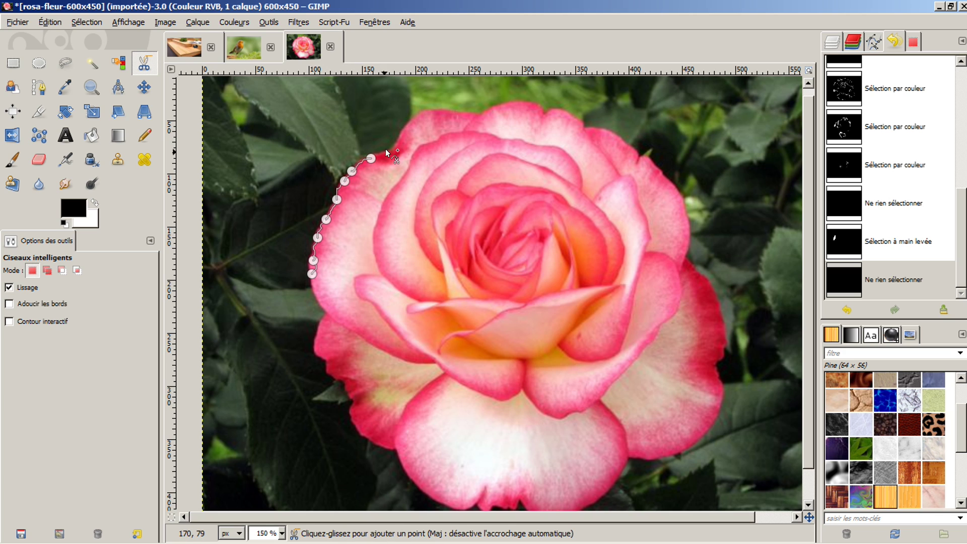
click(386, 150)
click(400, 137)
click(410, 123)
click(427, 112)
click(439, 111)
click(451, 111)
click(464, 112)
click(481, 116)
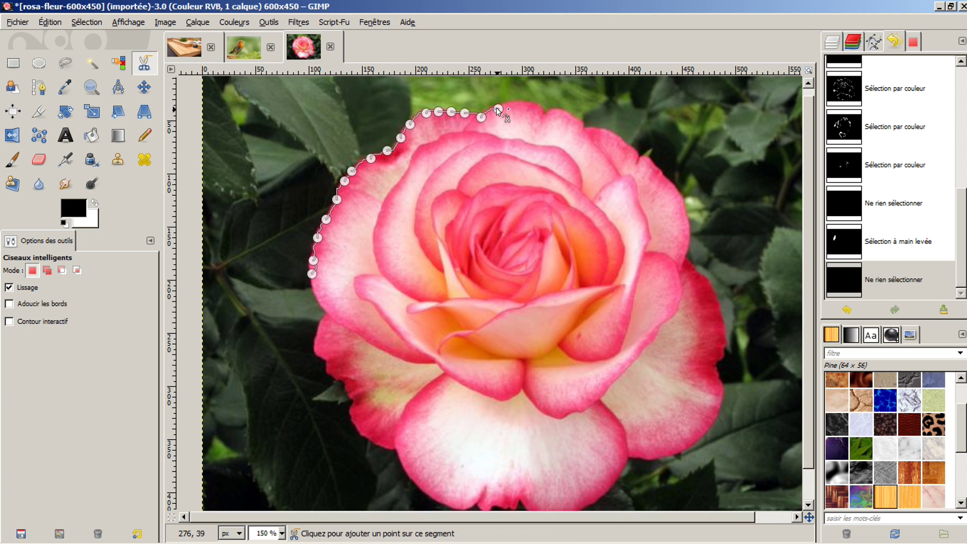
click(498, 109)
Step: Close the scissors outline through a point on the inner left petals back to the starting point, and convert it to a selection
click(415, 238)
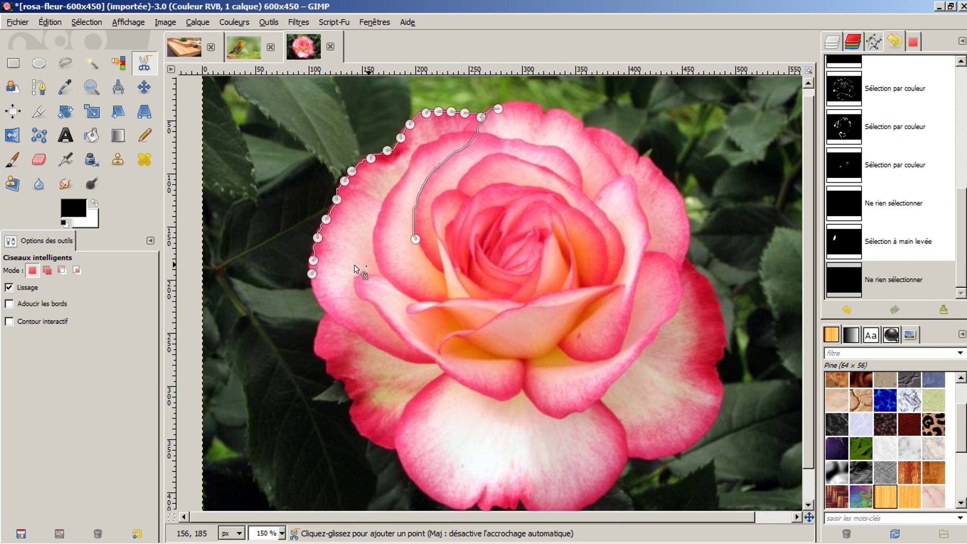
click(310, 272)
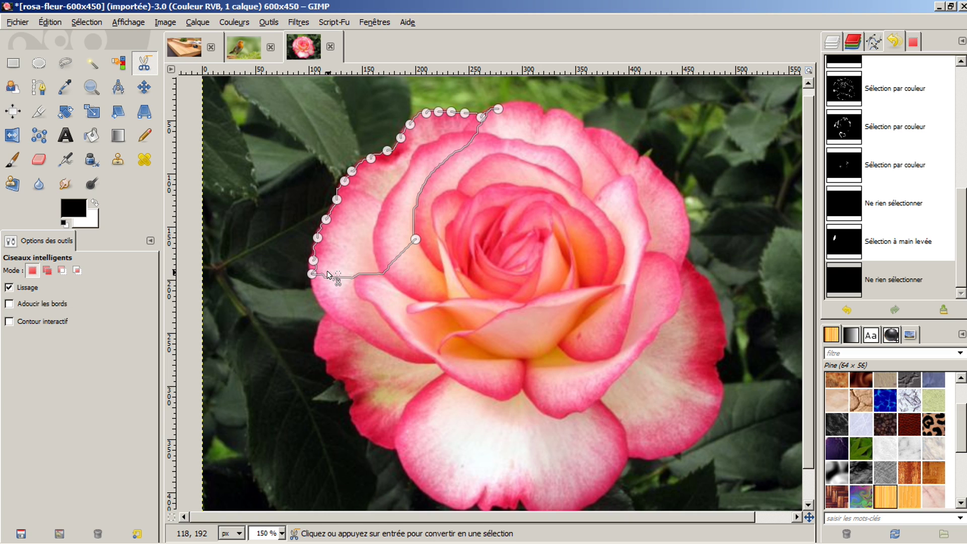
click(327, 272)
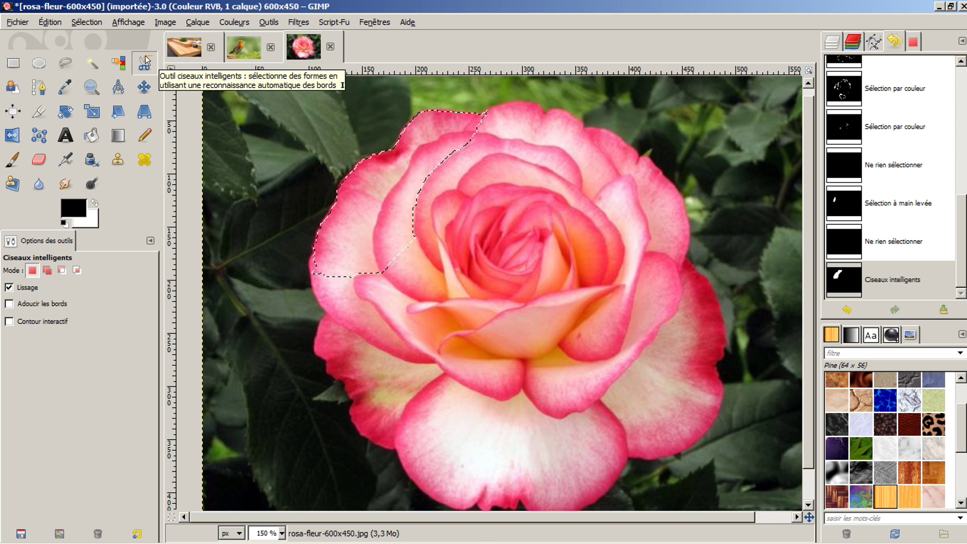
Step: Clear the scissors selection and activate the Foreground Select tool
click(83, 22)
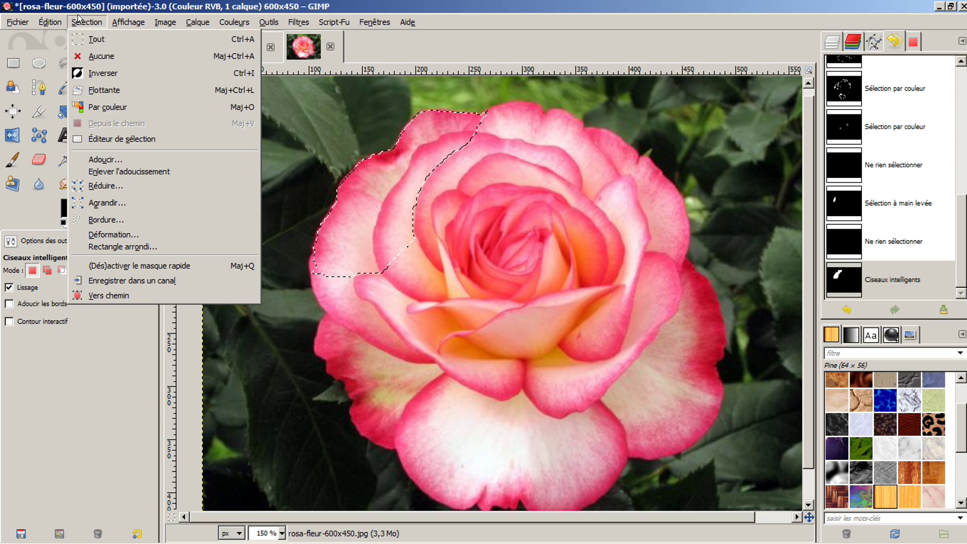
click(93, 56)
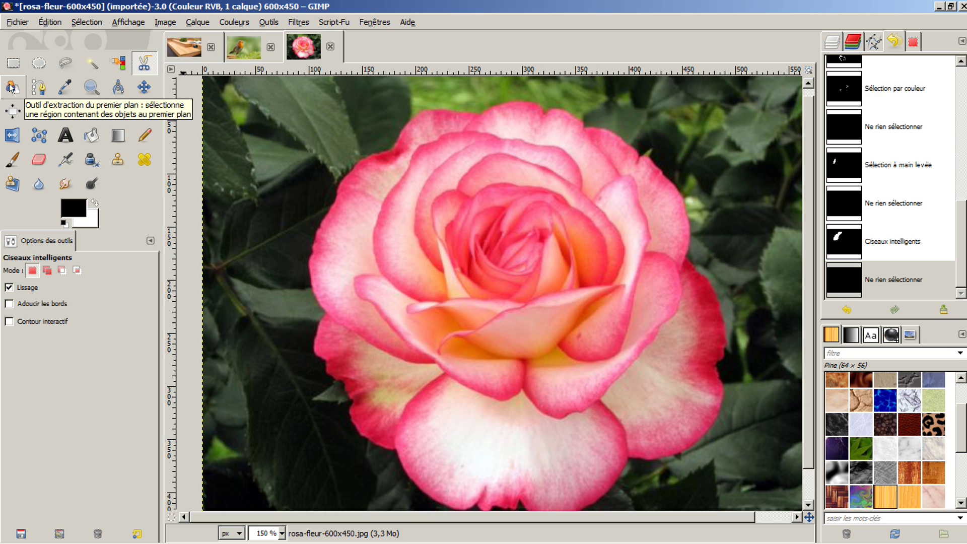
click(11, 88)
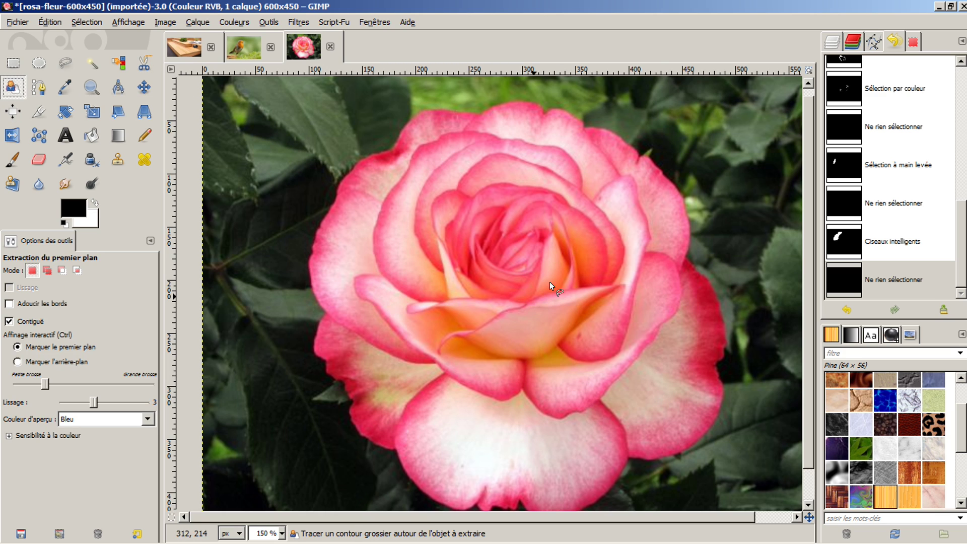
Step: Trace a closed rough outline around the pale orange petal just below the rose's heart for foreground extraction
click(472, 331)
click(490, 323)
click(504, 311)
click(520, 307)
click(528, 305)
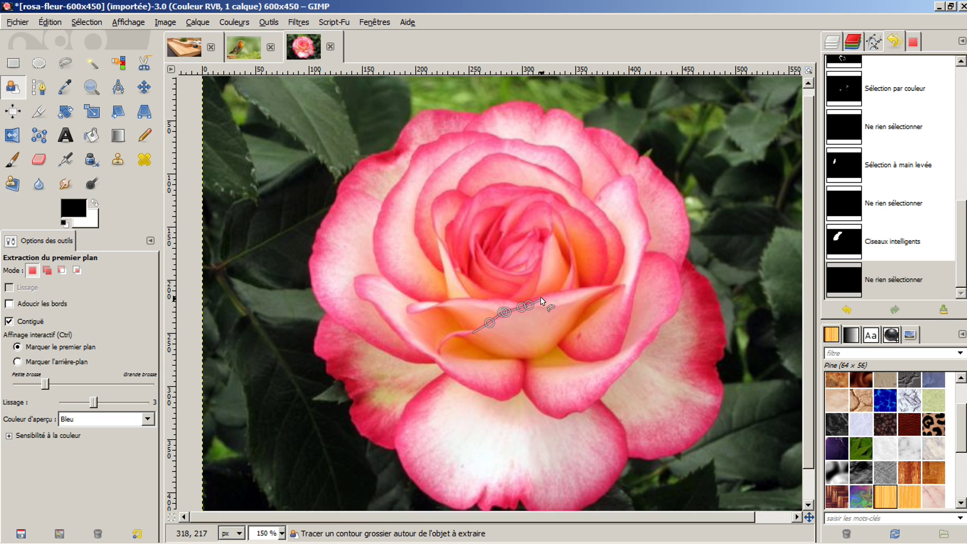
drag(540, 298, 590, 286)
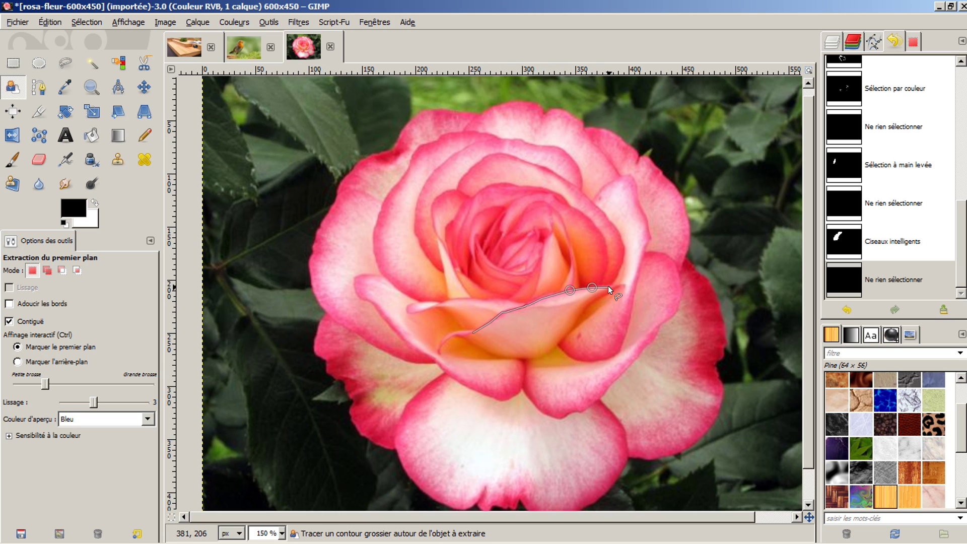
click(624, 285)
click(599, 300)
click(559, 342)
click(539, 355)
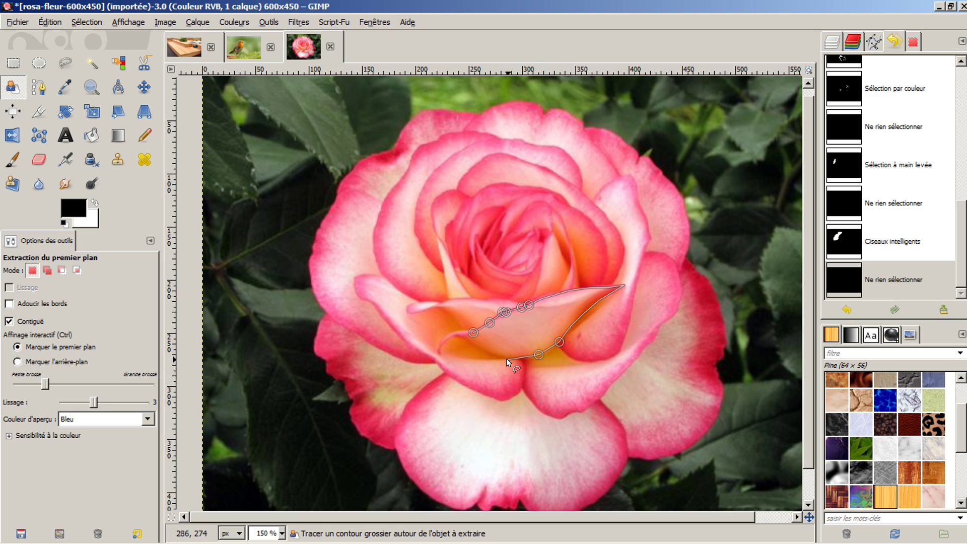
click(505, 359)
click(484, 352)
click(466, 338)
click(473, 334)
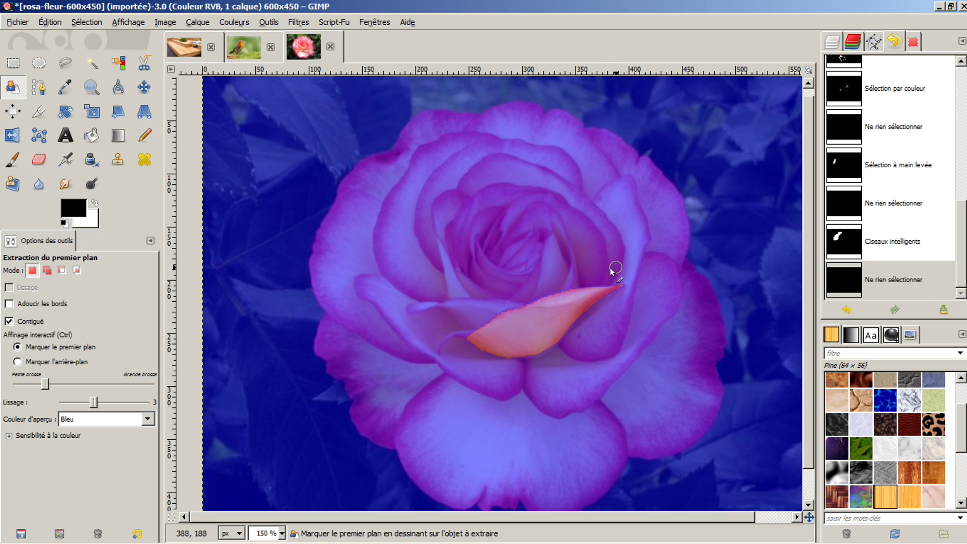
click(50, 22)
mouse_move(80, 20)
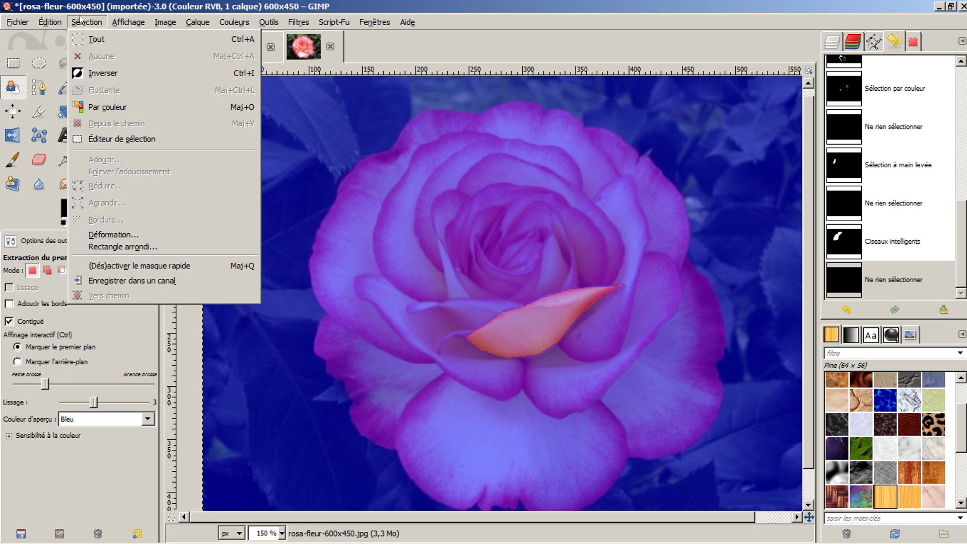
mouse_move(128, 22)
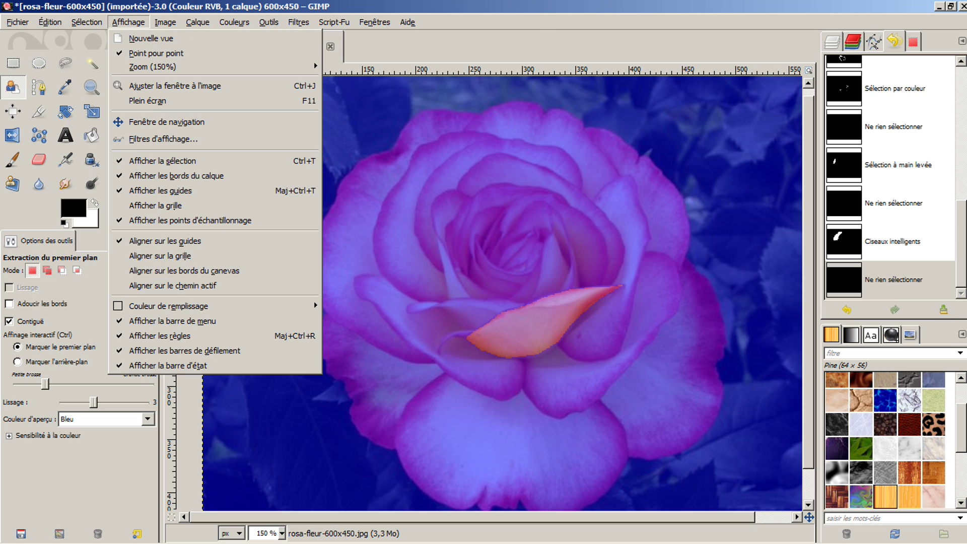
key(Escape)
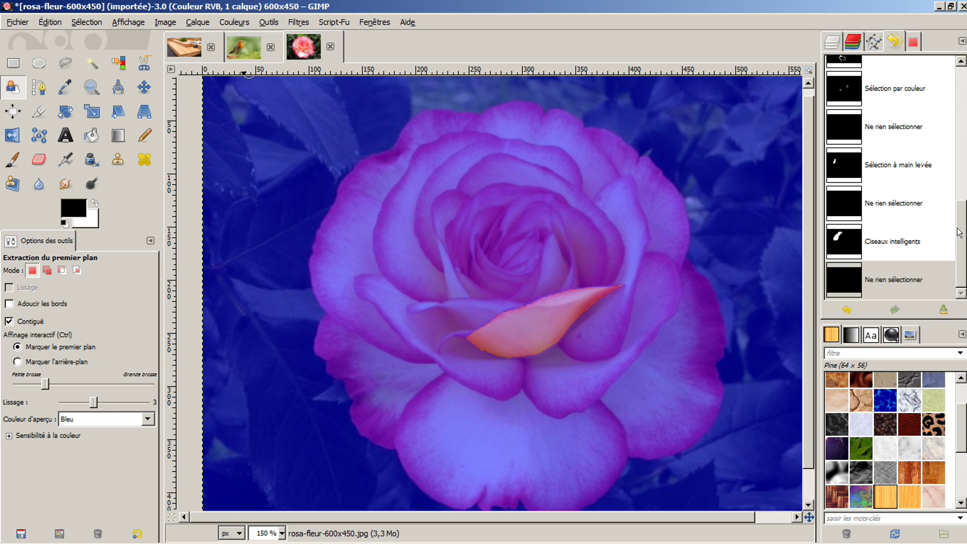
Step: Return the rose image to its base state in the undo history and choose the Foreground Select tool again
drag(961, 236, 960, 63)
click(903, 63)
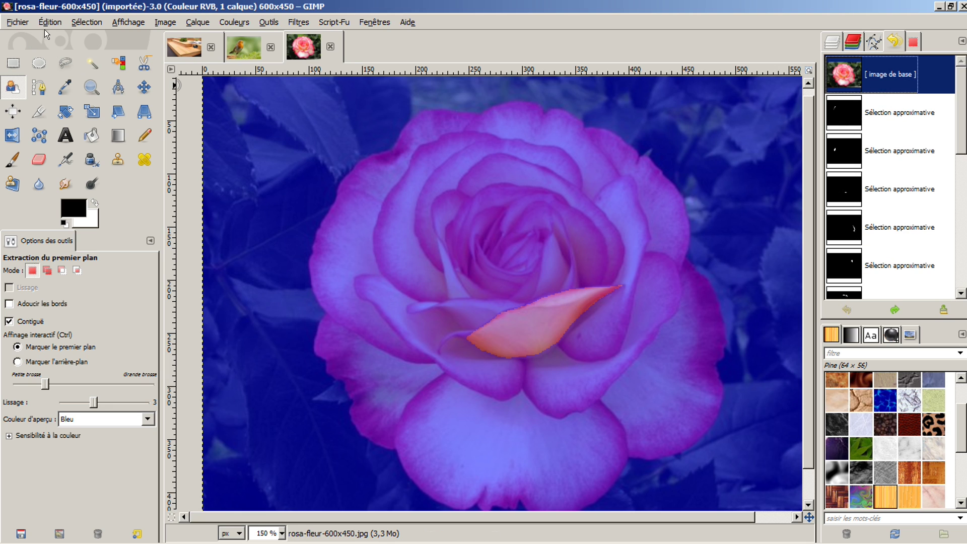
click(13, 86)
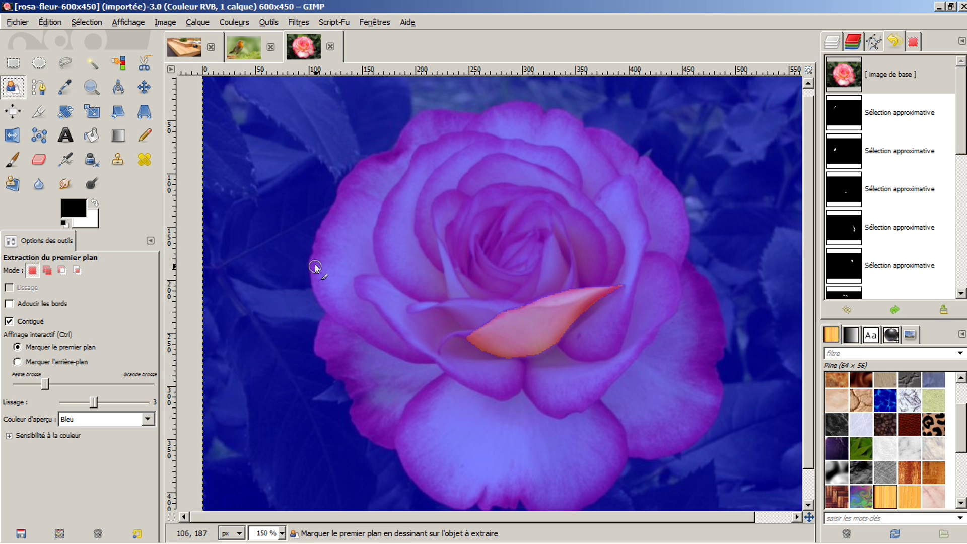
mouse_move(316, 265)
mouse_down()
mouse_move(347, 282)
mouse_move(558, 333)
mouse_up()
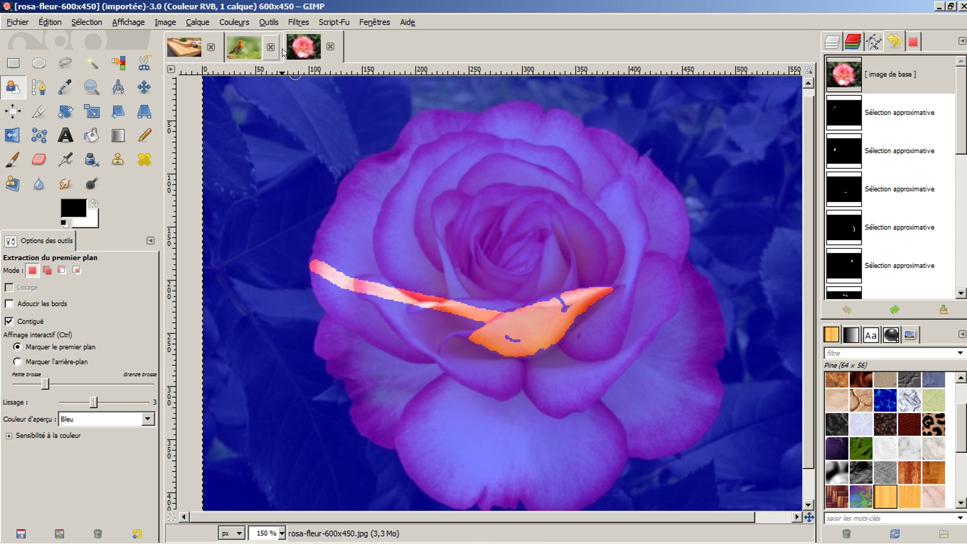
click(298, 44)
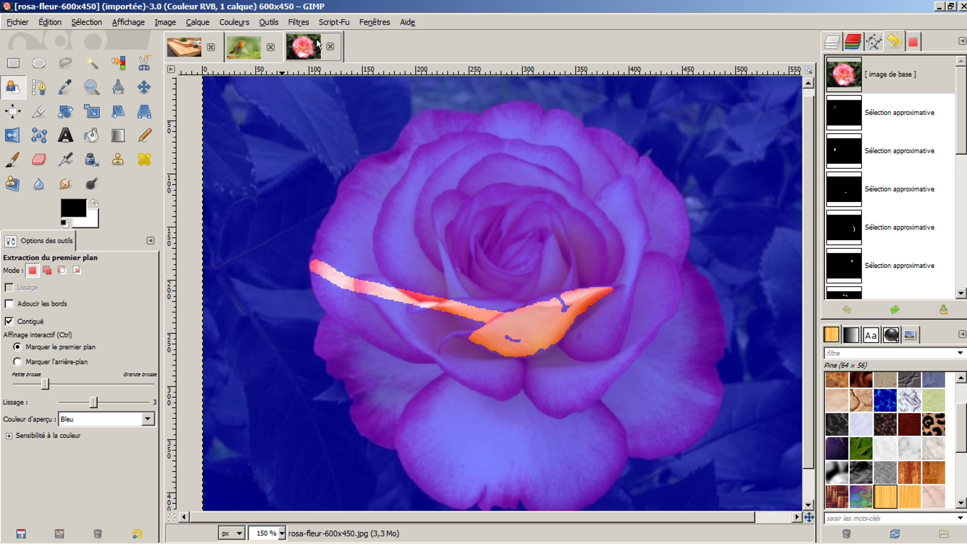
click(83, 22)
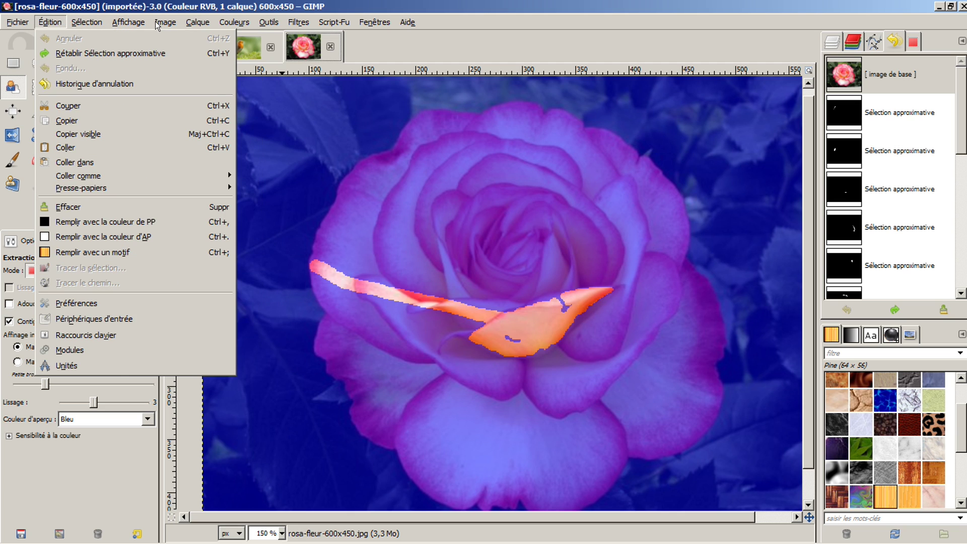
mouse_move(235, 21)
click(884, 75)
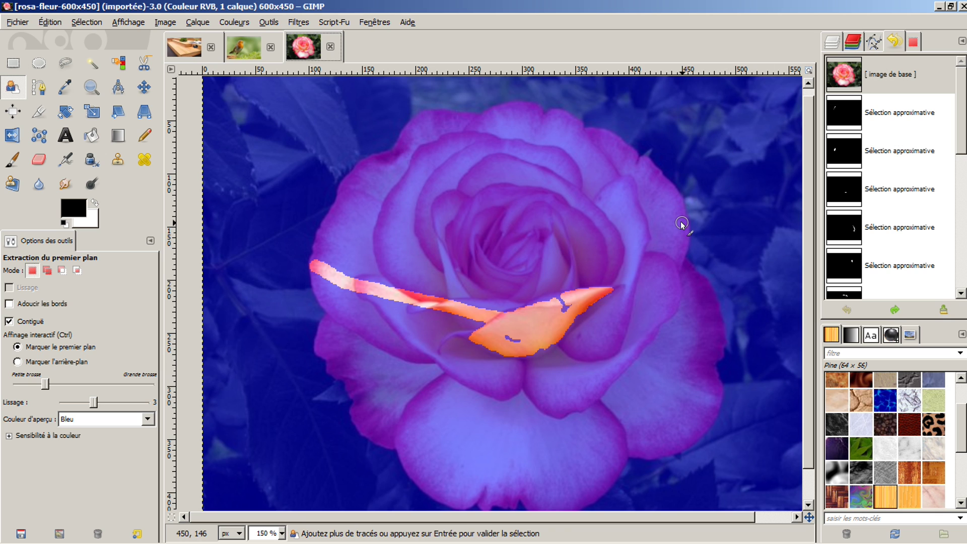
click(140, 85)
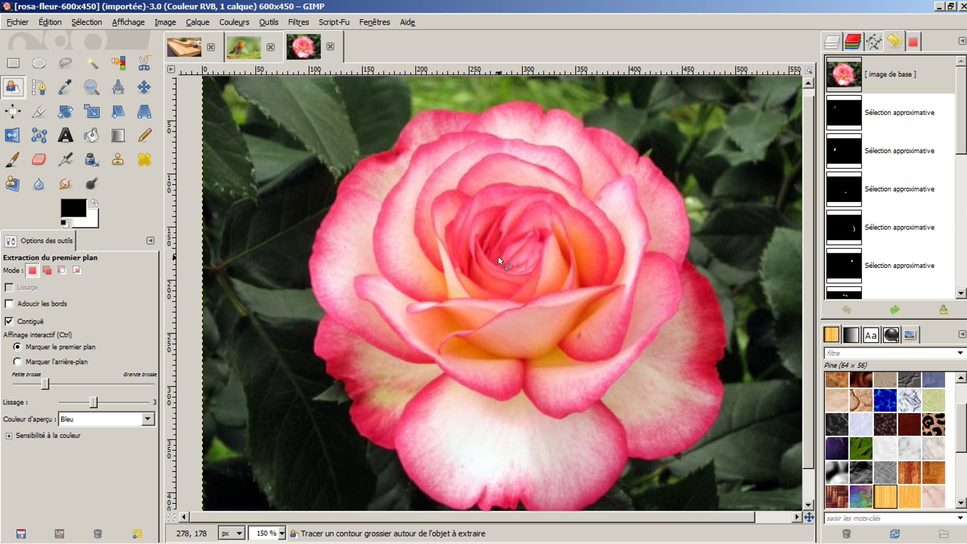
Step: Show the image at 100% and trace a closed rough outline around the whole rose with Foreground Select
key(1)
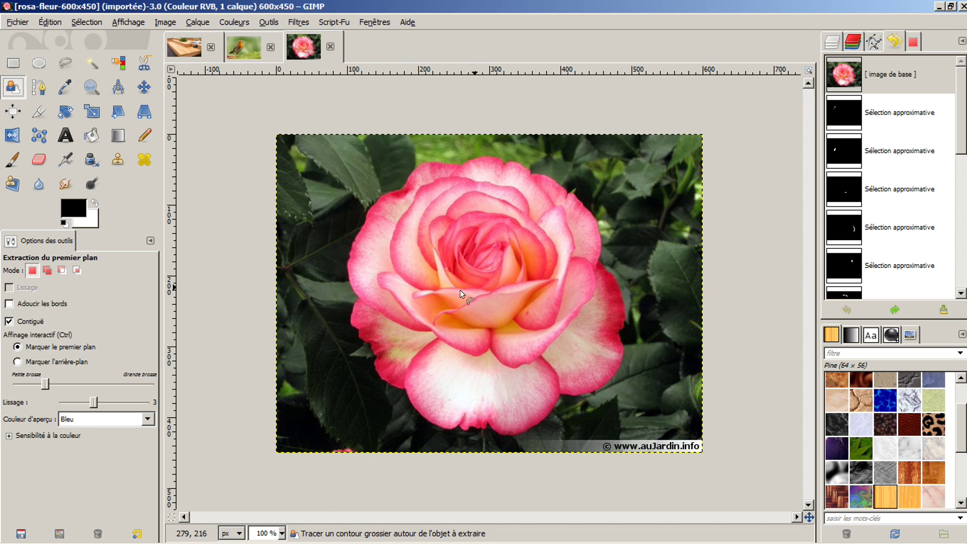
click(343, 295)
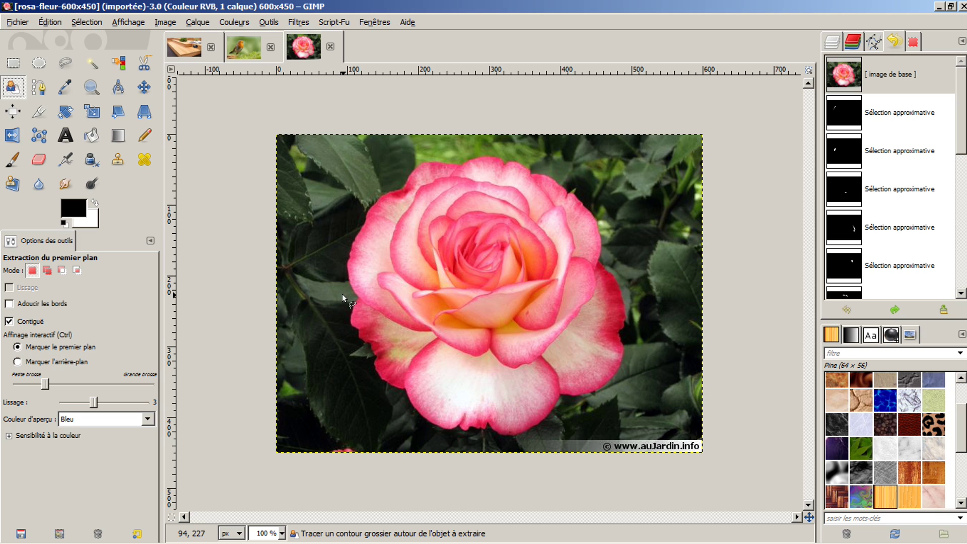
click(336, 266)
click(344, 233)
click(364, 196)
click(375, 180)
mouse_move(394, 174)
mouse_down()
mouse_move(440, 143)
mouse_move(536, 145)
mouse_move(599, 185)
mouse_move(635, 290)
mouse_move(641, 371)
mouse_up()
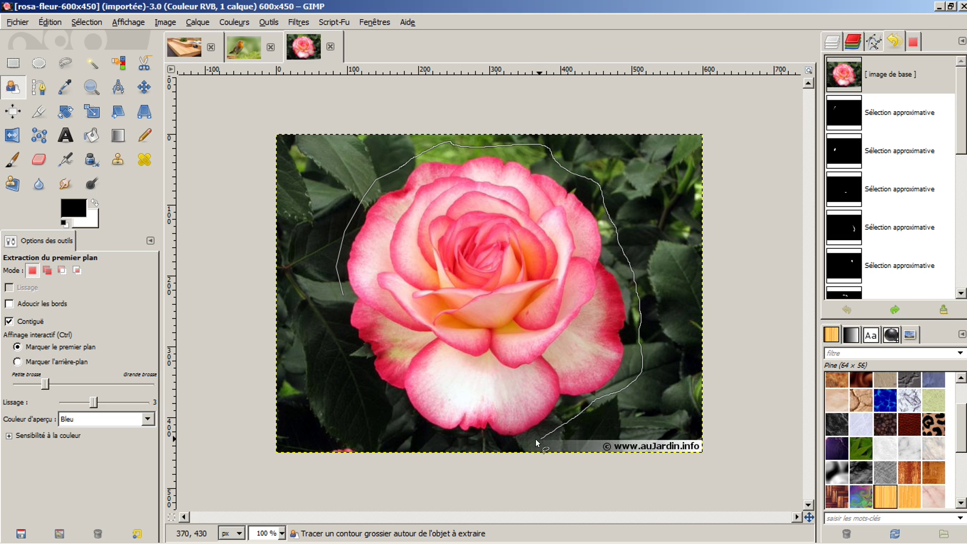
drag(536, 439, 503, 444)
mouse_move(444, 443)
mouse_down()
mouse_move(424, 436)
mouse_move(373, 384)
mouse_move(331, 325)
mouse_move(342, 294)
mouse_up()
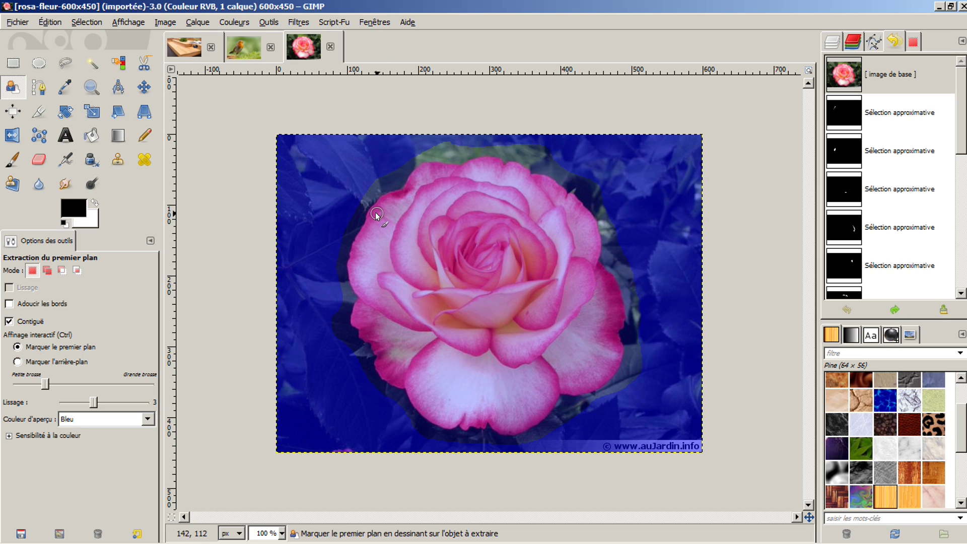
Step: Mark the rose as foreground with a continuous stroke across its petals and heart, and convert it to a selection
mouse_move(376, 212)
mouse_down()
mouse_move(400, 222)
mouse_move(449, 204)
mouse_move(448, 232)
mouse_up()
drag(433, 287, 435, 321)
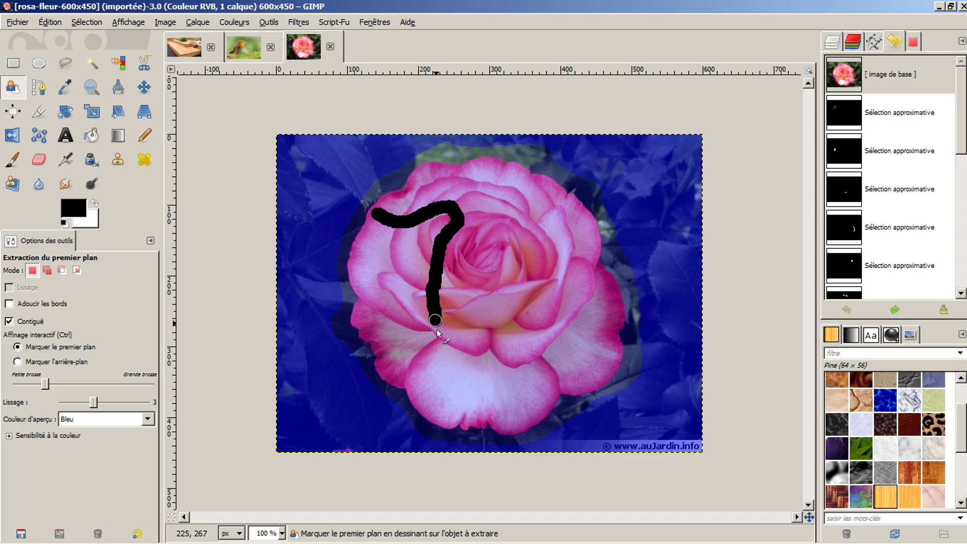
mouse_move(525, 249)
mouse_down()
mouse_move(562, 230)
mouse_move(585, 301)
mouse_move(440, 361)
mouse_move(437, 382)
mouse_move(451, 394)
mouse_move(518, 380)
mouse_move(613, 310)
mouse_up()
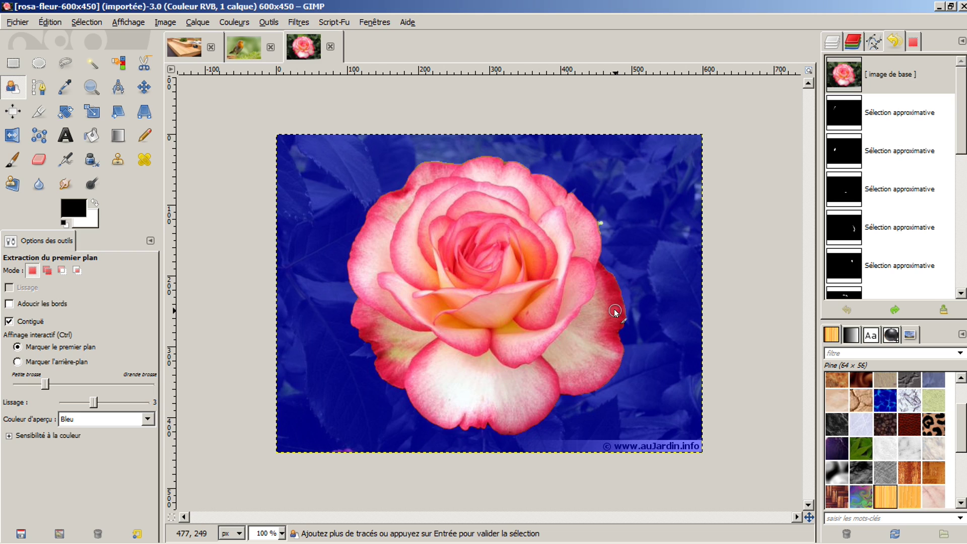
key(Return)
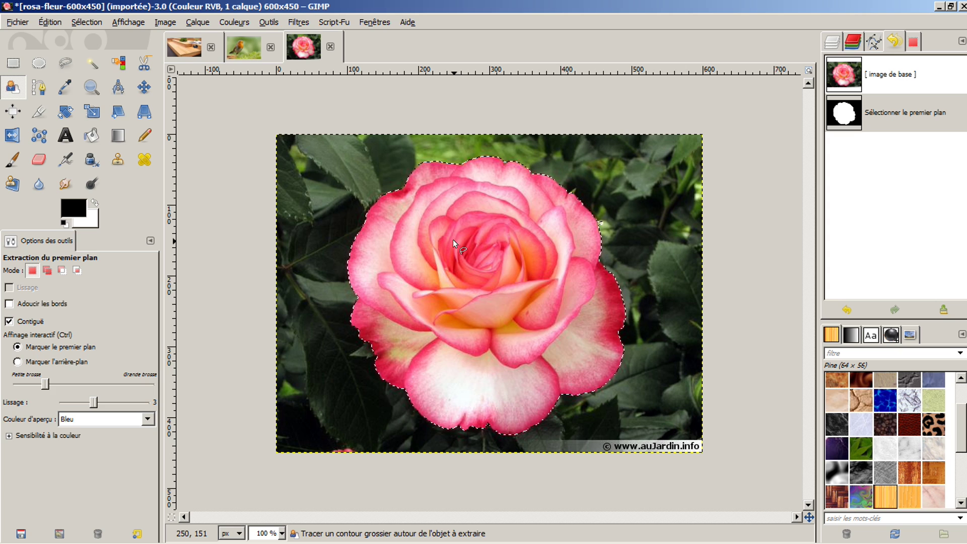
Step: Erase the contents of the rose selection and undo the erasing
key(Delete)
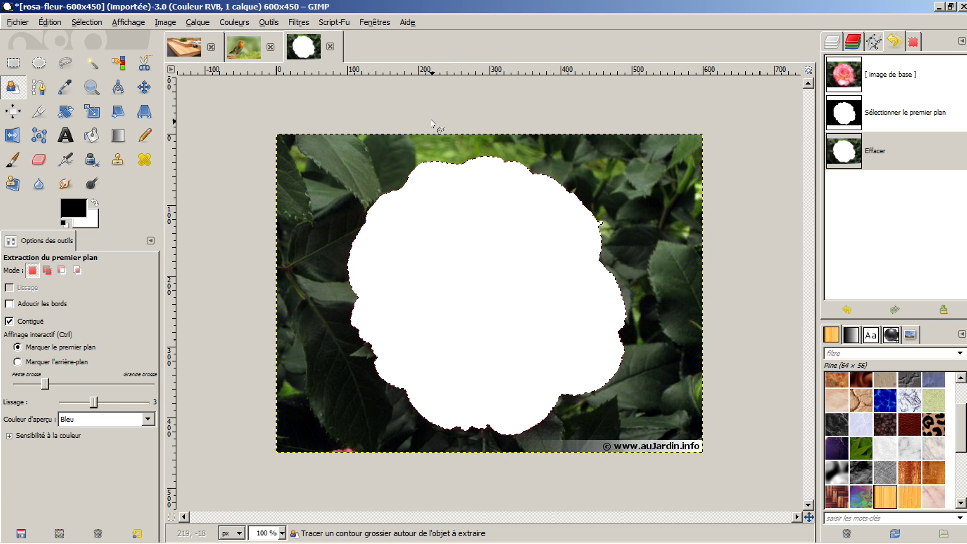
click(49, 23)
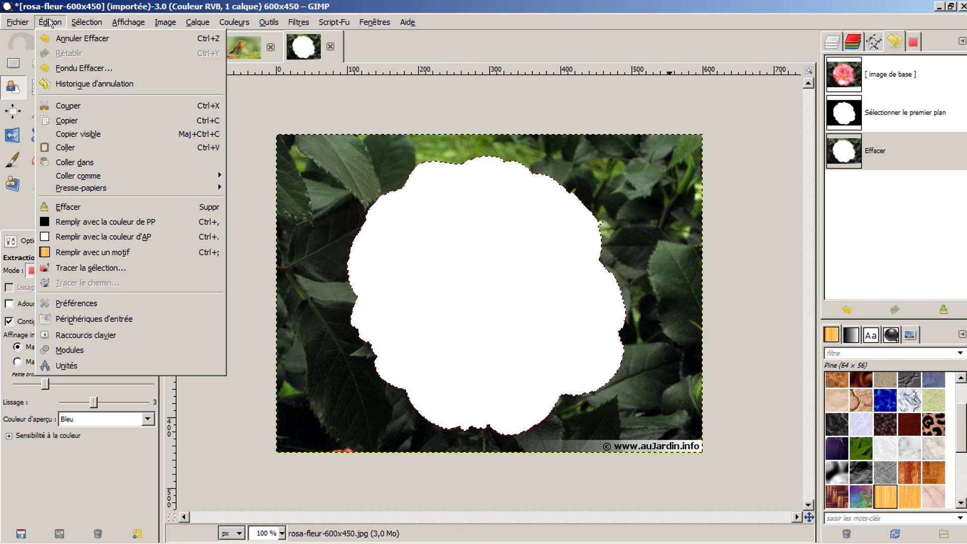
click(58, 31)
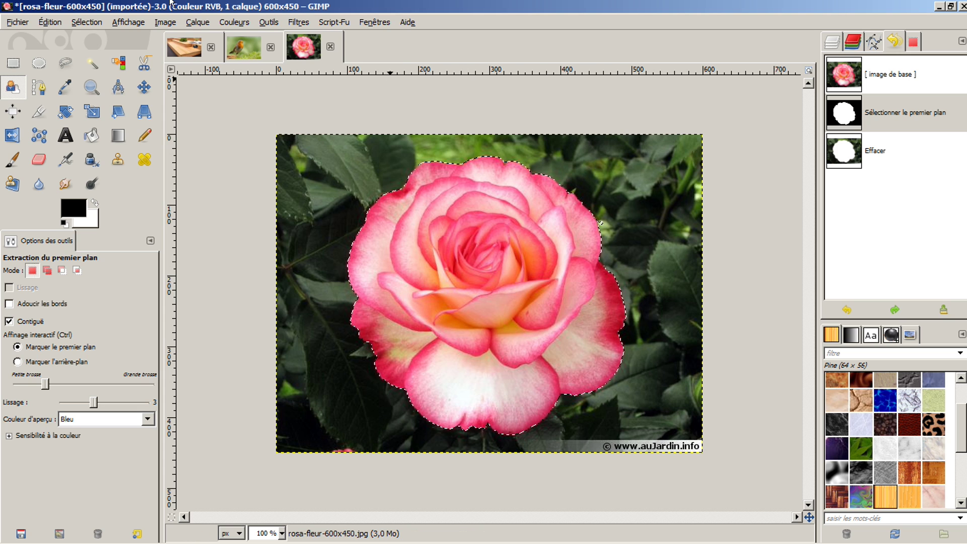
Step: Invert the selection and erase the leafy background around the rose
click(52, 21)
mouse_move(78, 22)
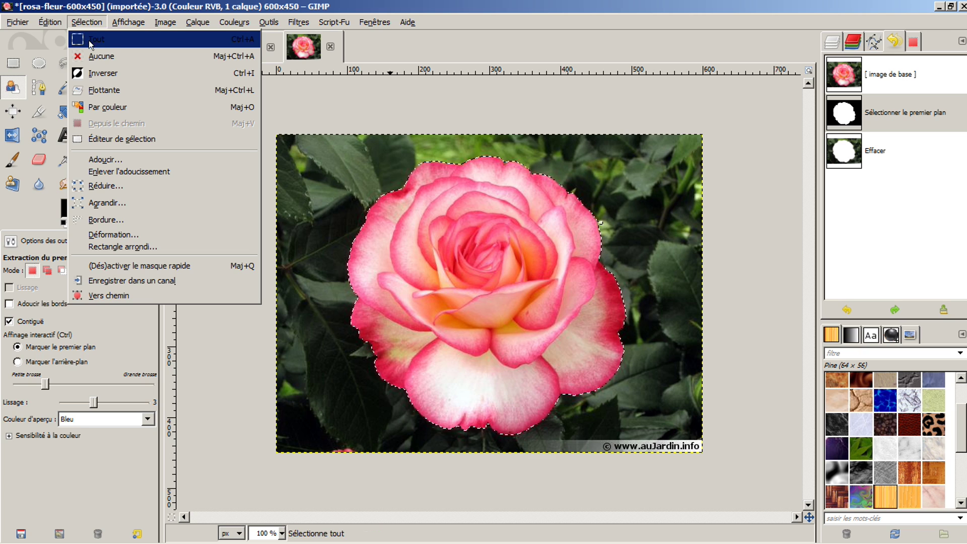
click(97, 72)
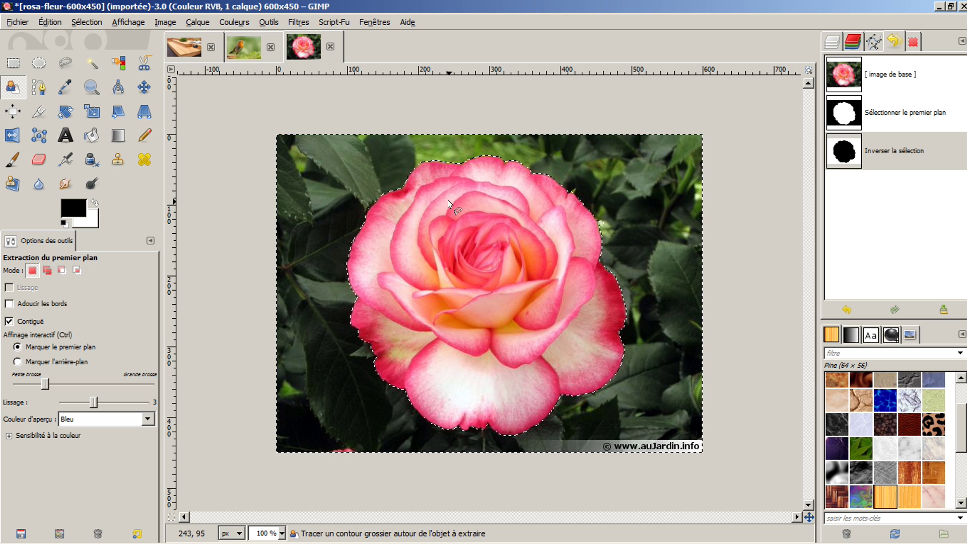
key(Delete)
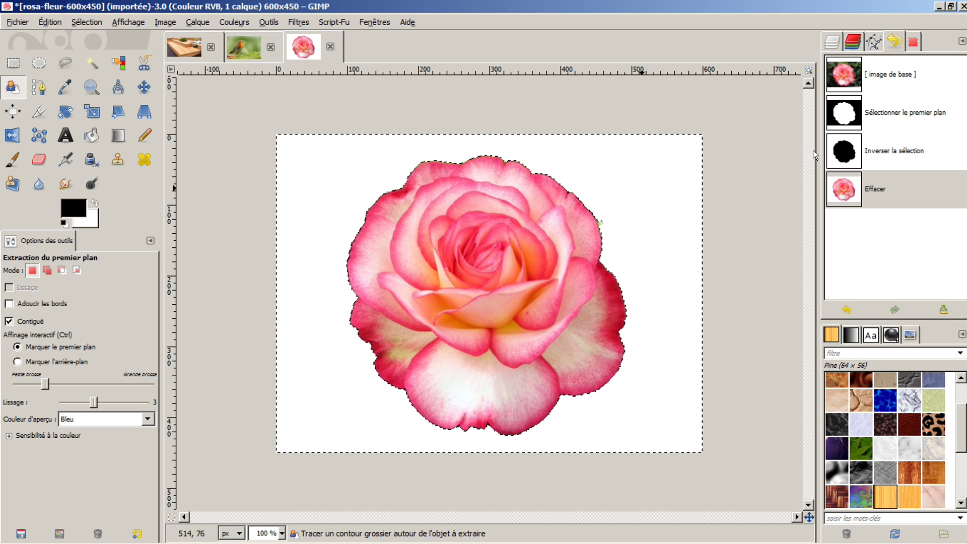
Step: Add an alpha channel to the rose layer
click(829, 42)
click(933, 112)
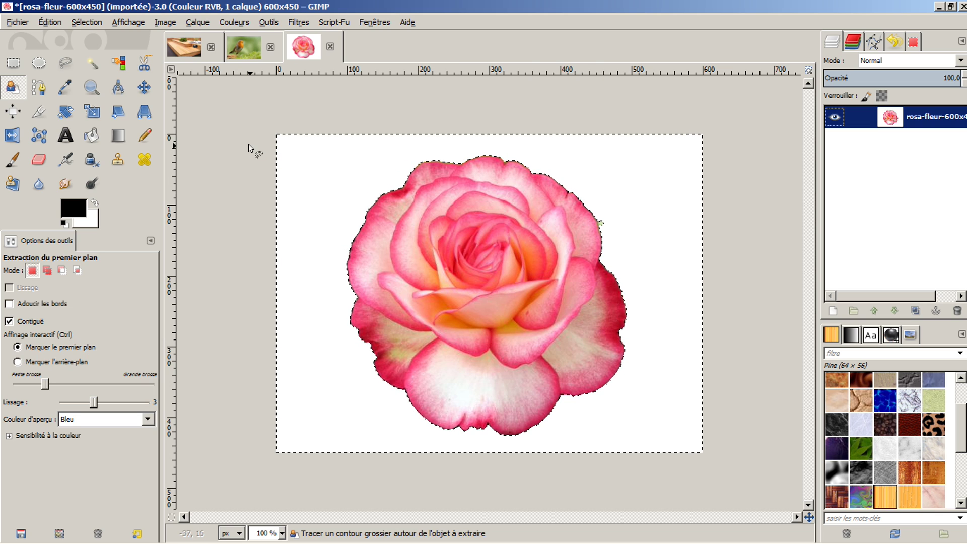
right_click(933, 117)
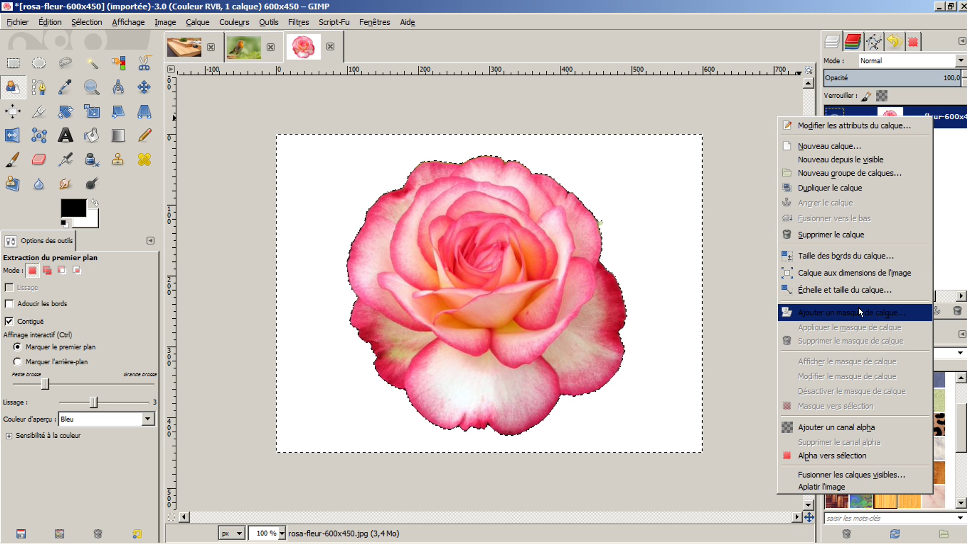
click(848, 426)
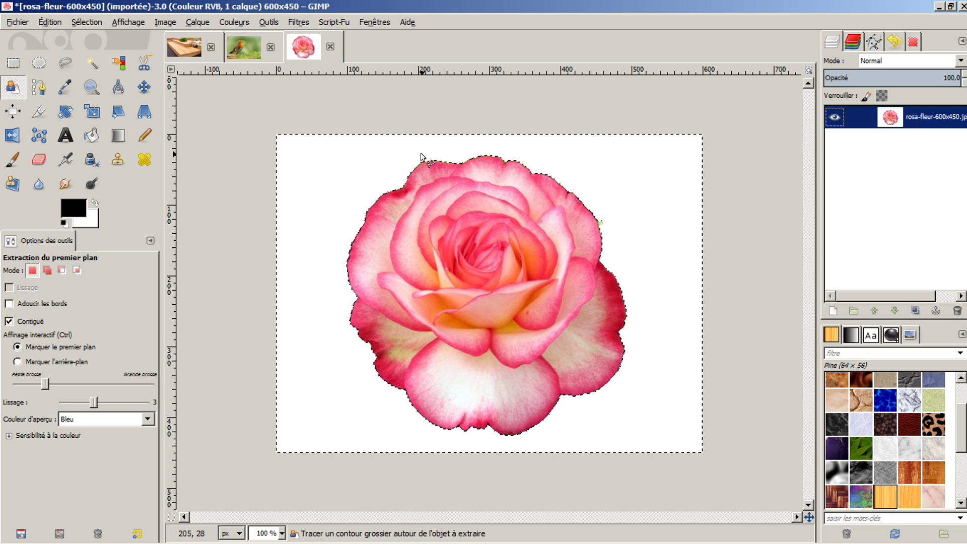
Step: Erase the selected background to transparency and clear the selection
key(Delete)
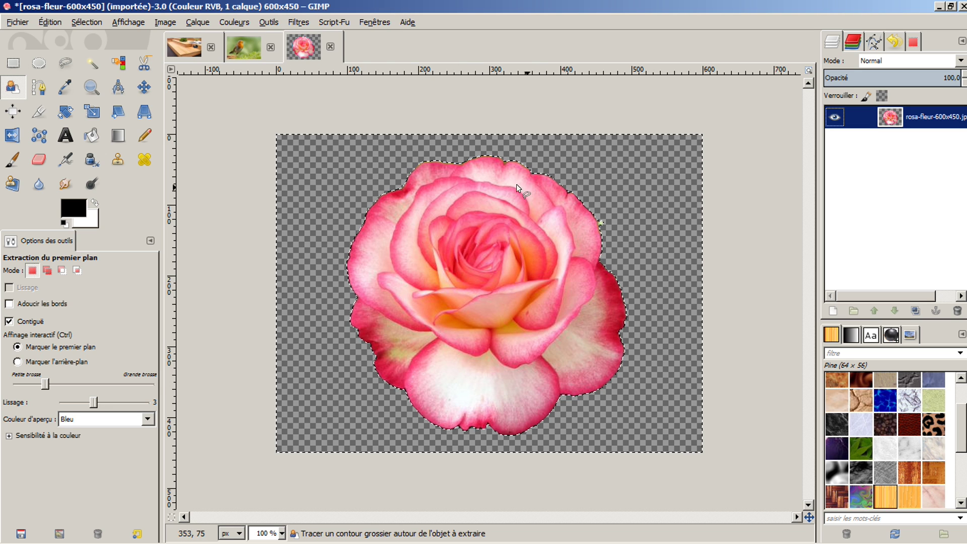
click(101, 25)
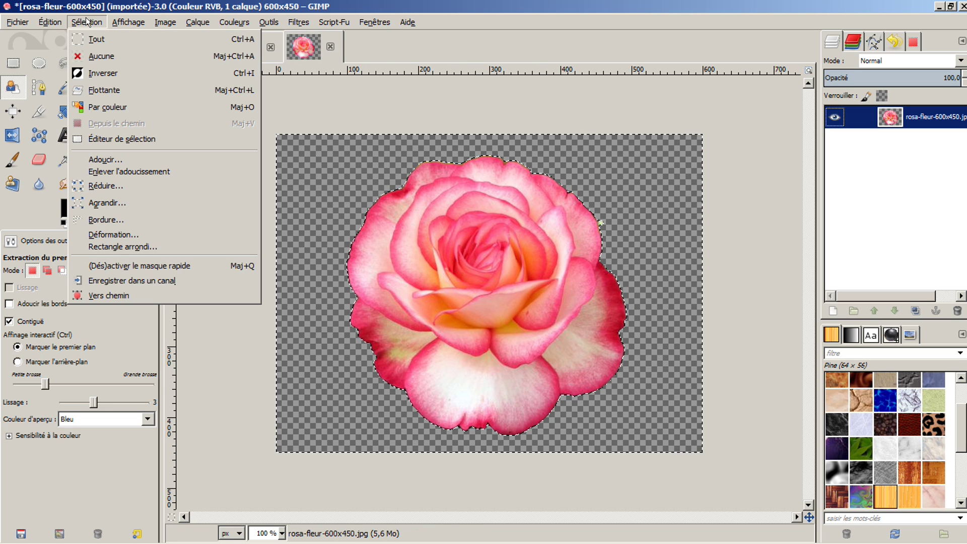
click(100, 51)
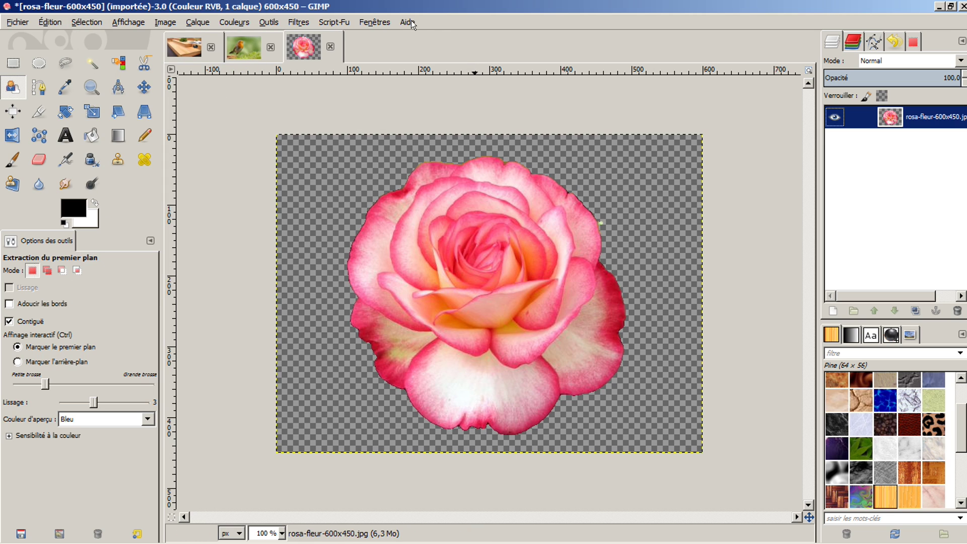
Step: Insert the cut-out rose image into the robin photo as a new layer
click(302, 42)
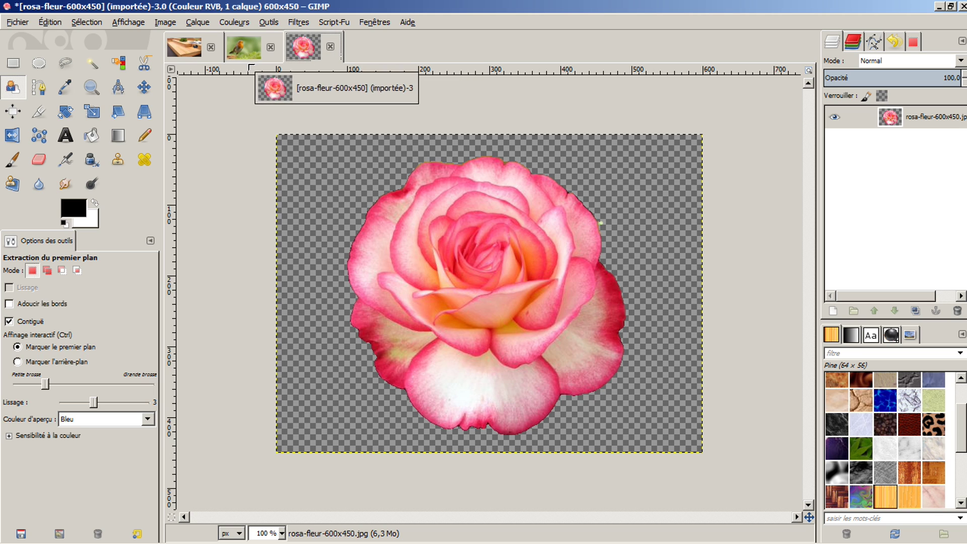
click(247, 48)
drag(247, 48, 513, 245)
drag(509, 239, 509, 241)
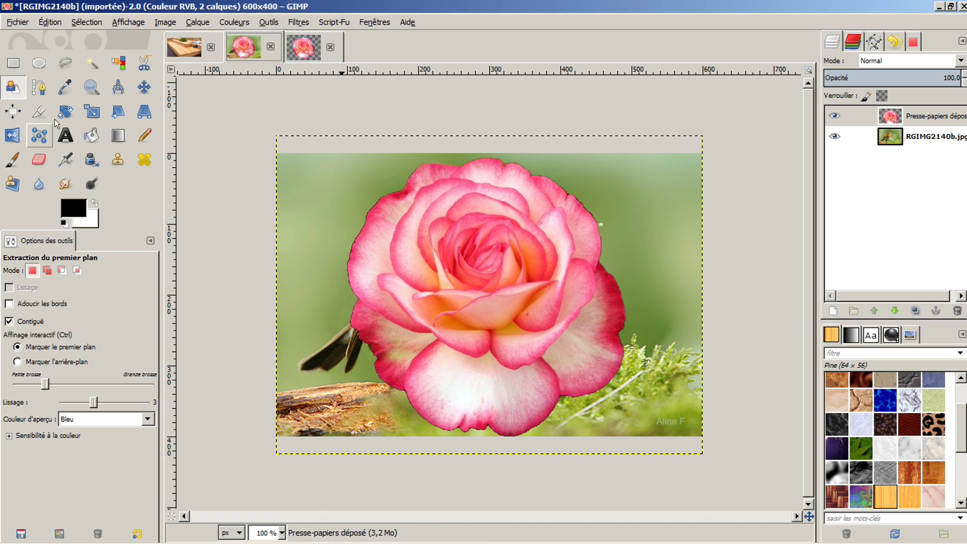
Step: Scale the rose layer down to about 258 × 183 pixels, linking width and height to keep its proportions
click(91, 113)
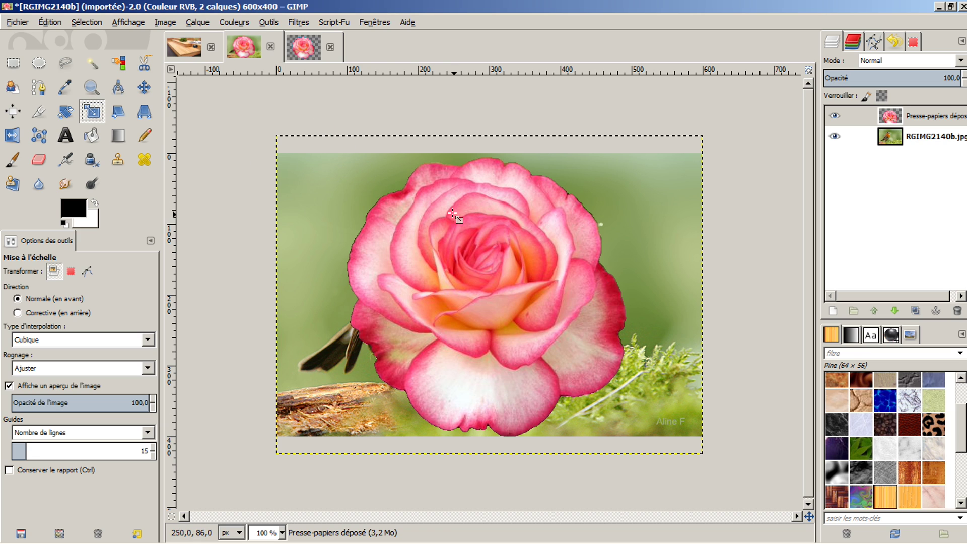
click(468, 230)
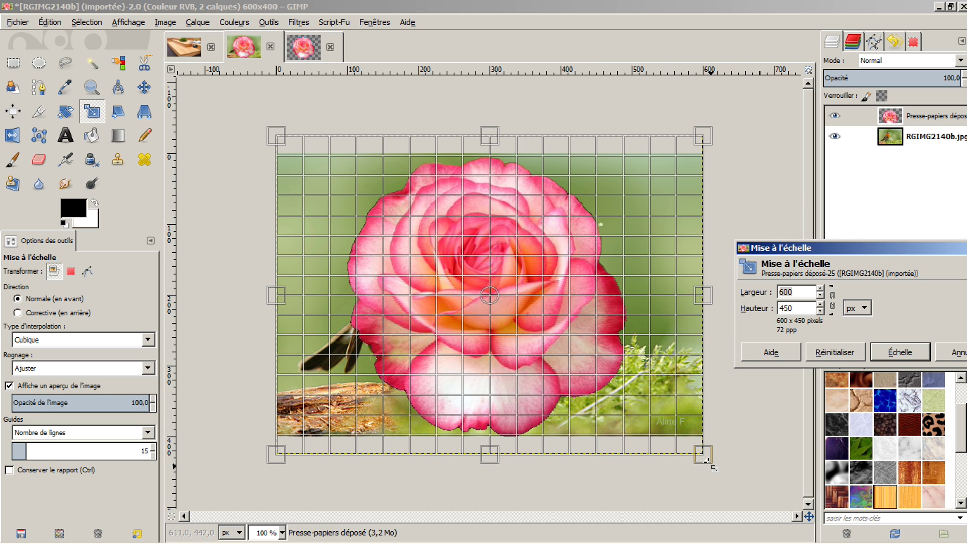
mouse_move(705, 460)
mouse_down()
mouse_move(690, 423)
mouse_move(703, 400)
mouse_move(625, 410)
mouse_move(611, 347)
mouse_move(614, 398)
mouse_move(673, 394)
mouse_move(628, 363)
mouse_move(711, 448)
mouse_up()
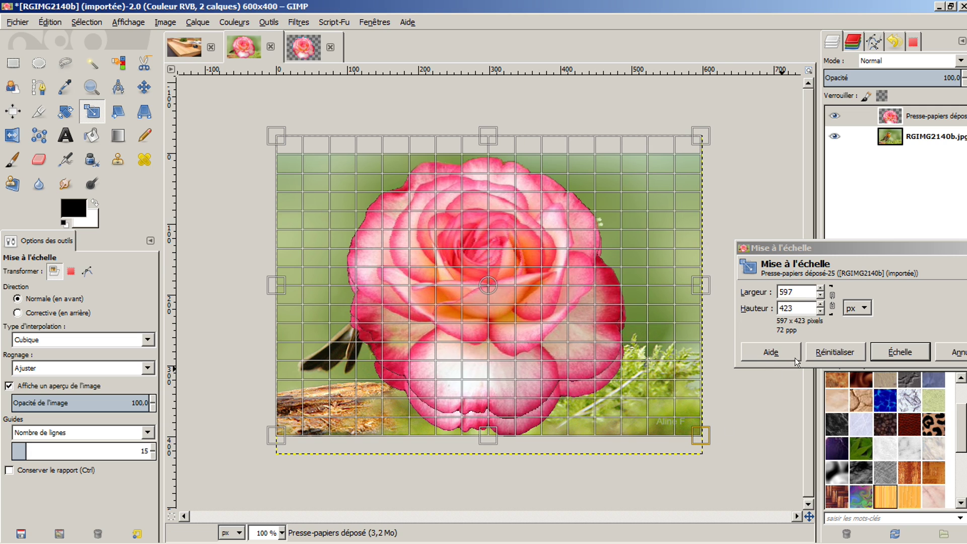
click(831, 297)
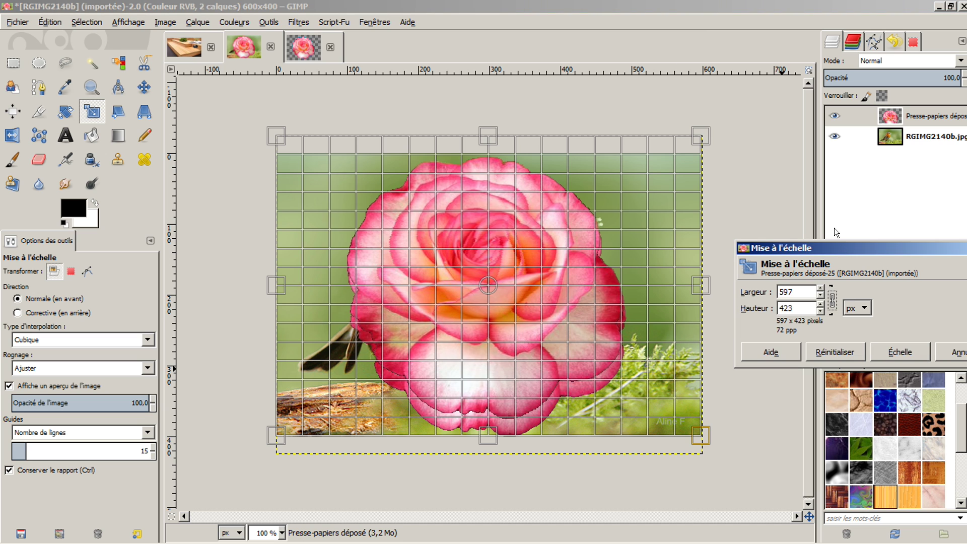
drag(704, 440, 503, 272)
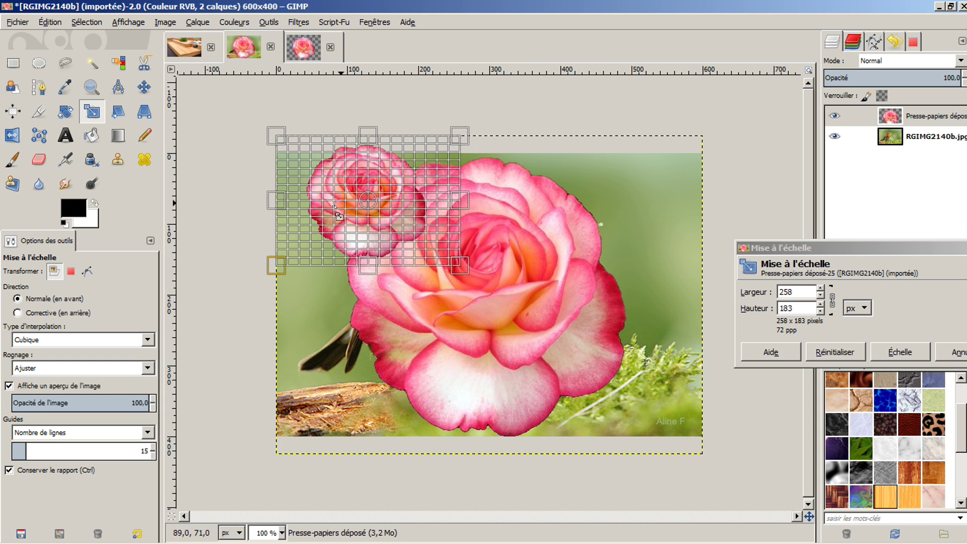
click(897, 352)
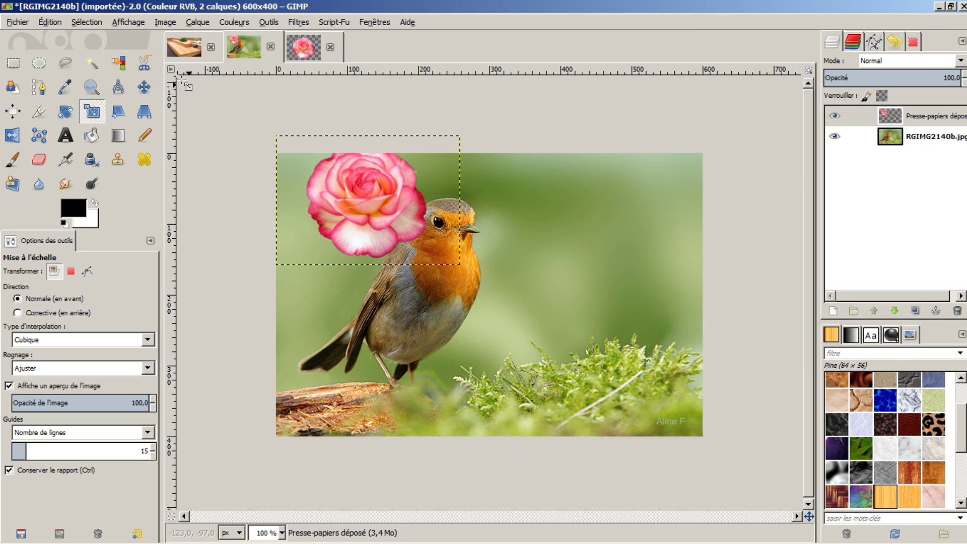
Step: Move the rose layer across the photo to the robin's right, then in front of its breast
click(143, 86)
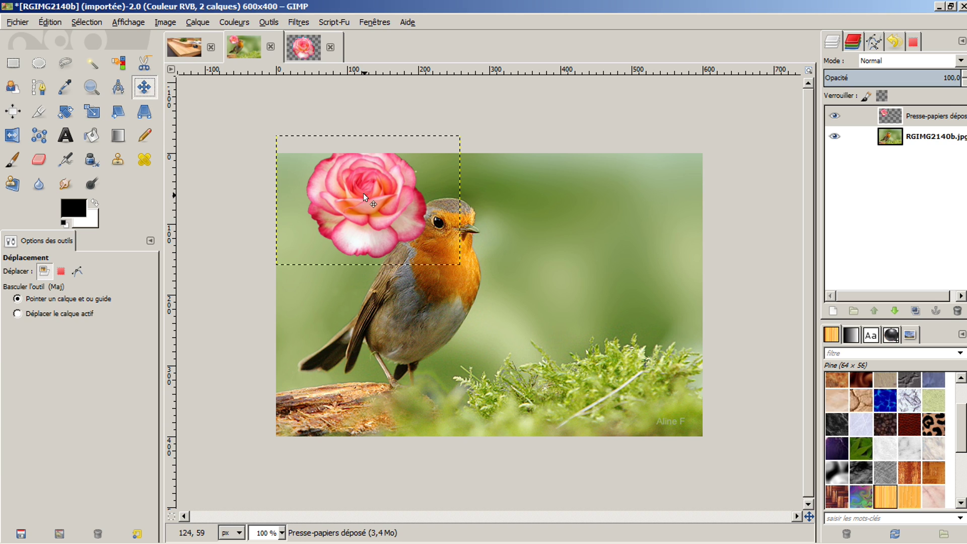
drag(364, 192, 609, 219)
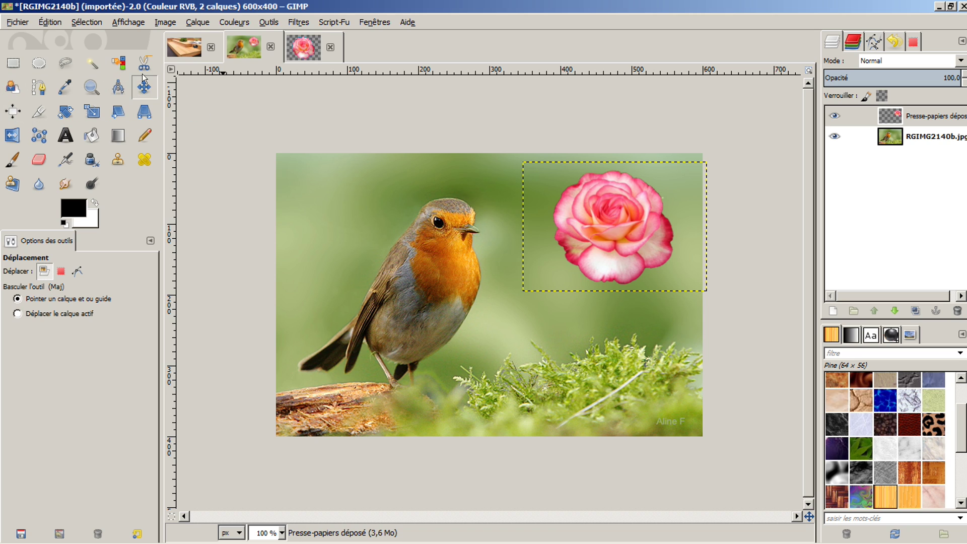
drag(609, 219, 489, 268)
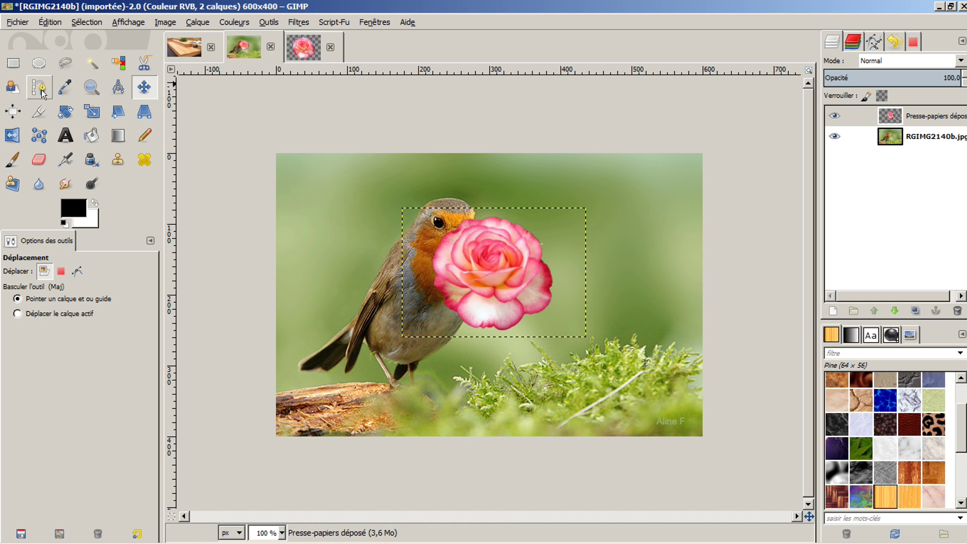
Step: Center the rose layer horizontally and vertically in the photo with the Align tool
click(11, 111)
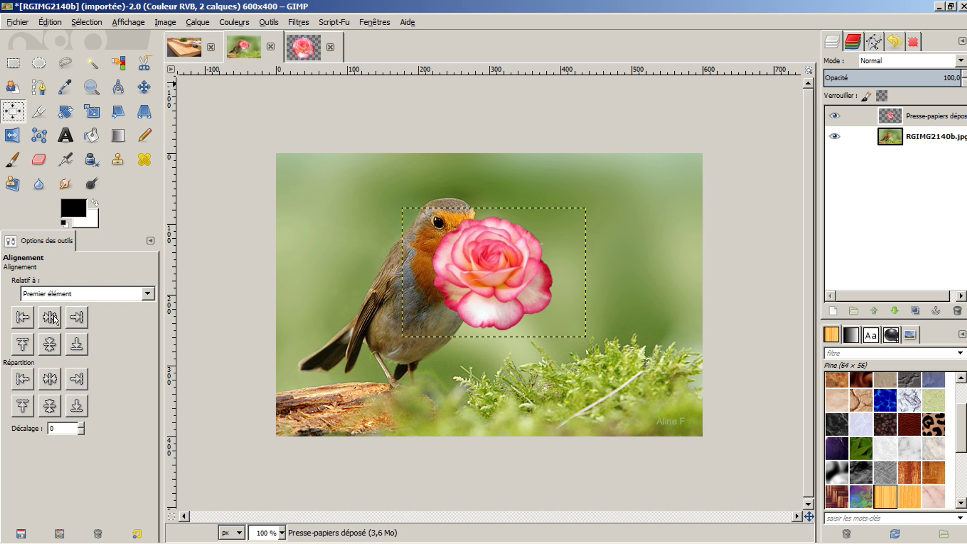
click(482, 259)
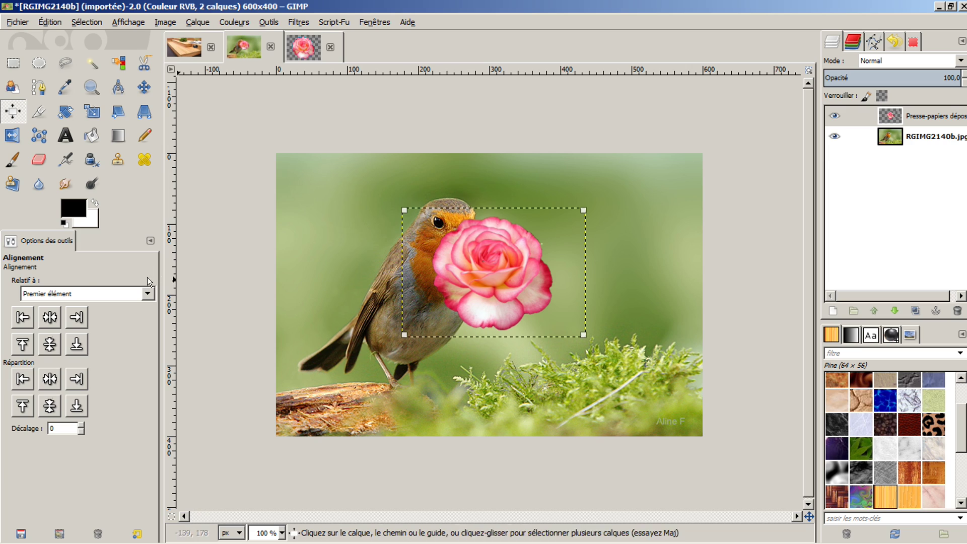
click(47, 316)
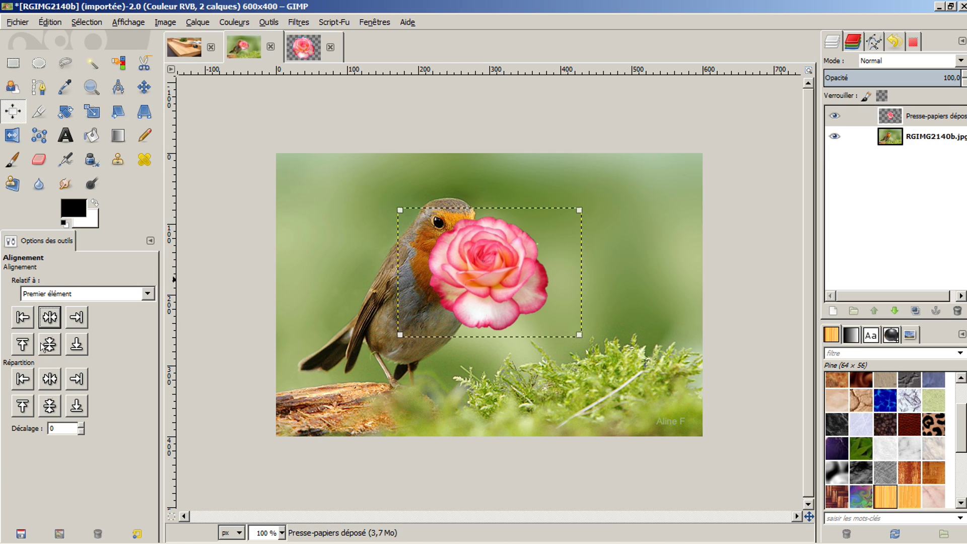
click(45, 345)
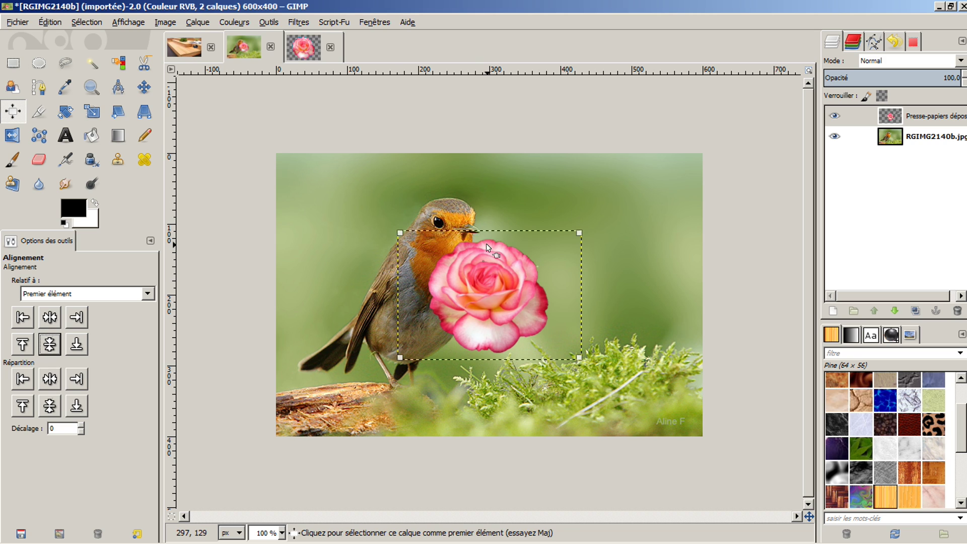
Step: Move the rose layer into the upper-right corner of the photo, clear of the robin
click(144, 88)
drag(497, 294, 609, 225)
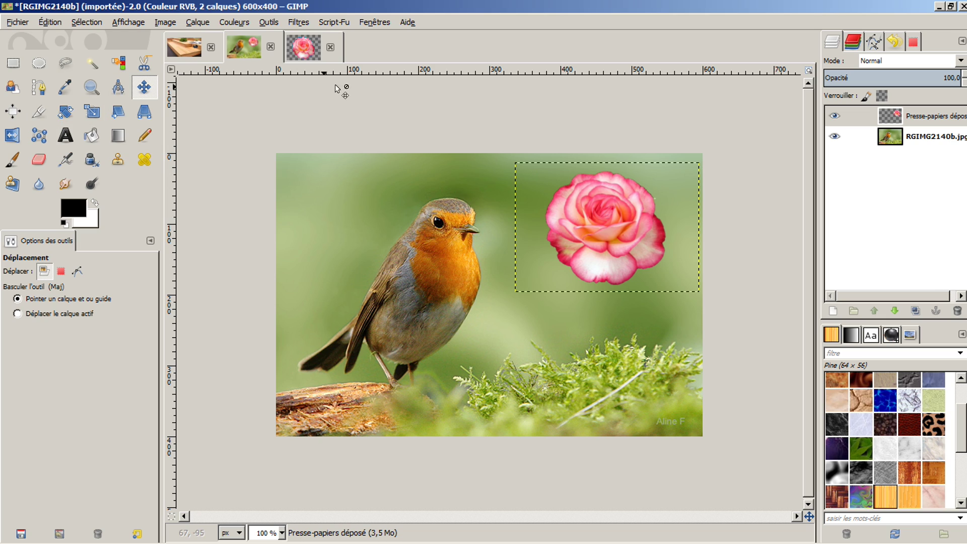
Step: Crop the photo's outer border to about 574 × 375 pixels, starting at position 13, 12
click(913, 135)
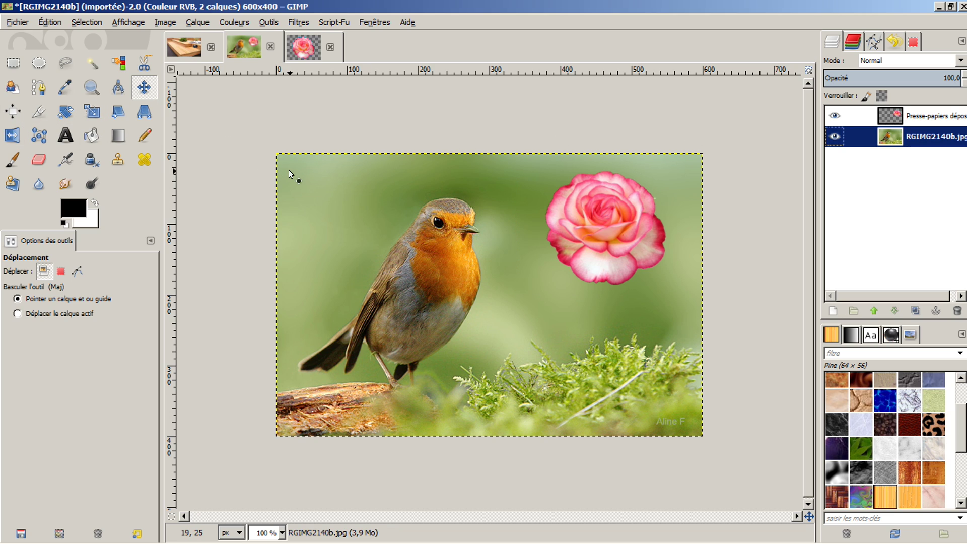
click(40, 113)
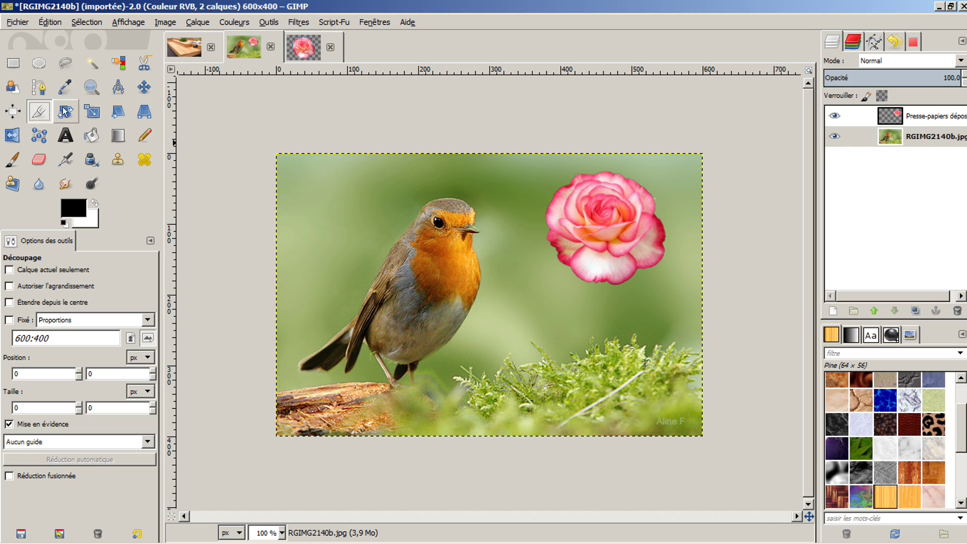
drag(284, 161, 693, 424)
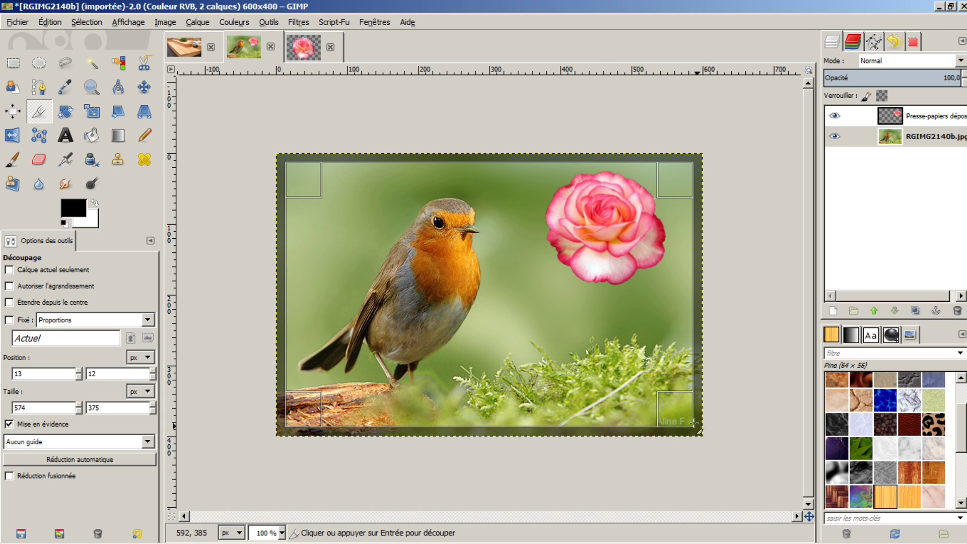
key(Return)
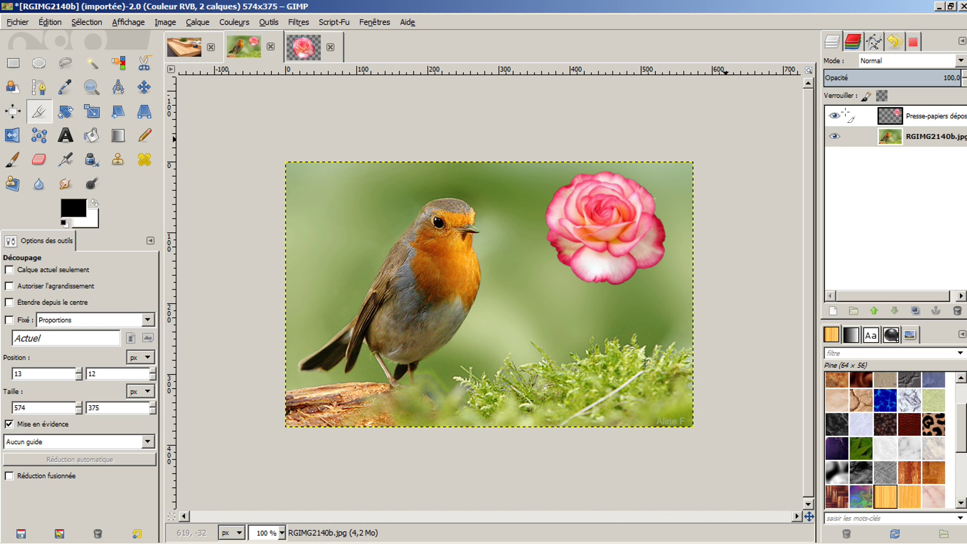
Step: Rotate the rose layer by about -0.40 degrees
click(923, 117)
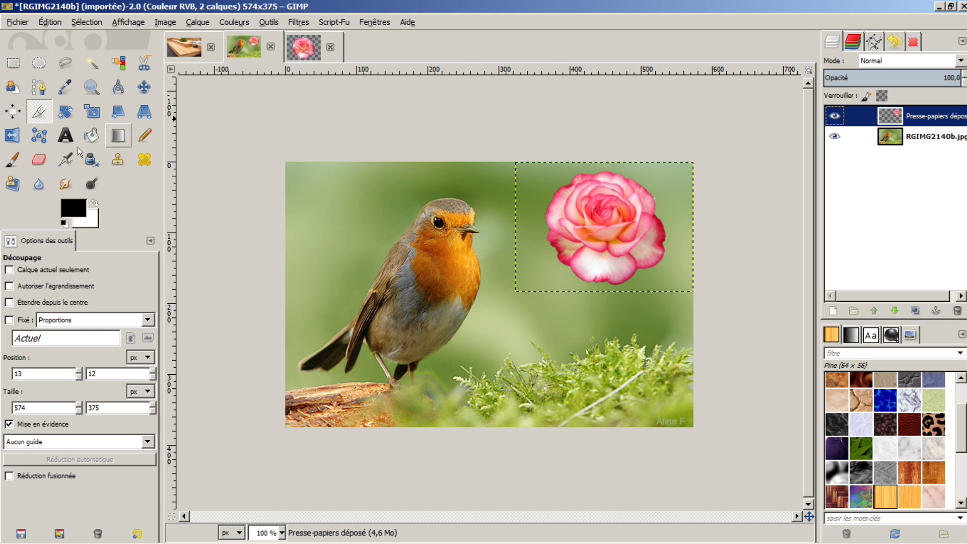
click(61, 111)
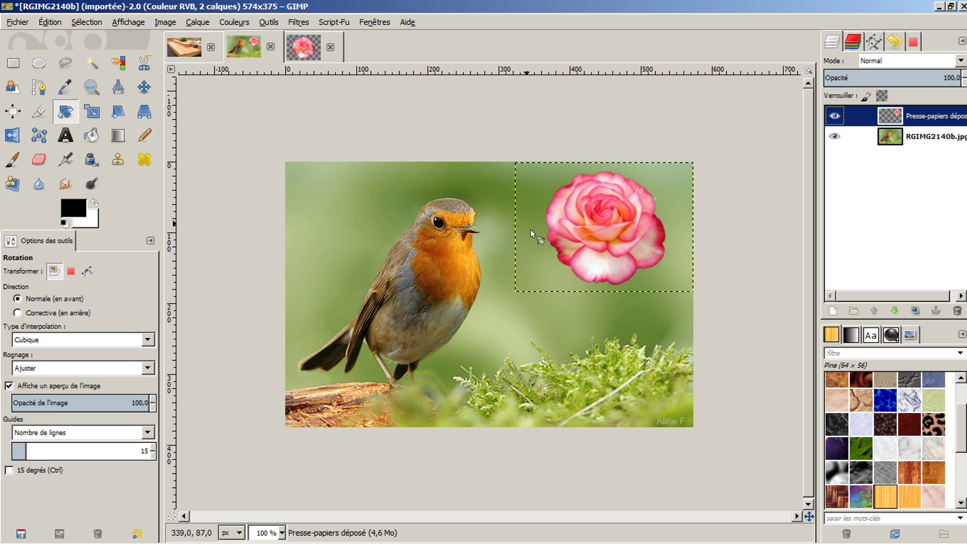
click(591, 225)
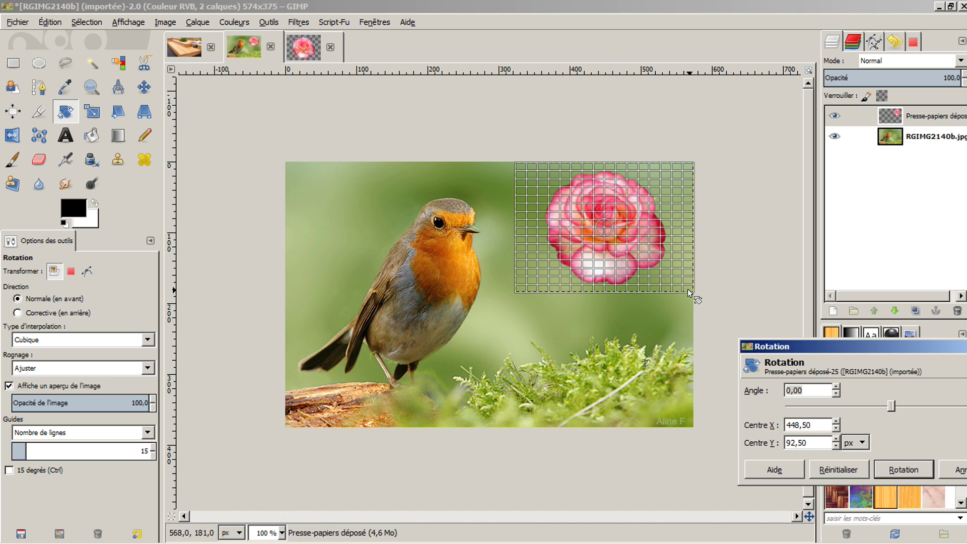
mouse_move(688, 289)
mouse_down()
mouse_move(669, 310)
mouse_move(693, 252)
mouse_move(673, 278)
mouse_up()
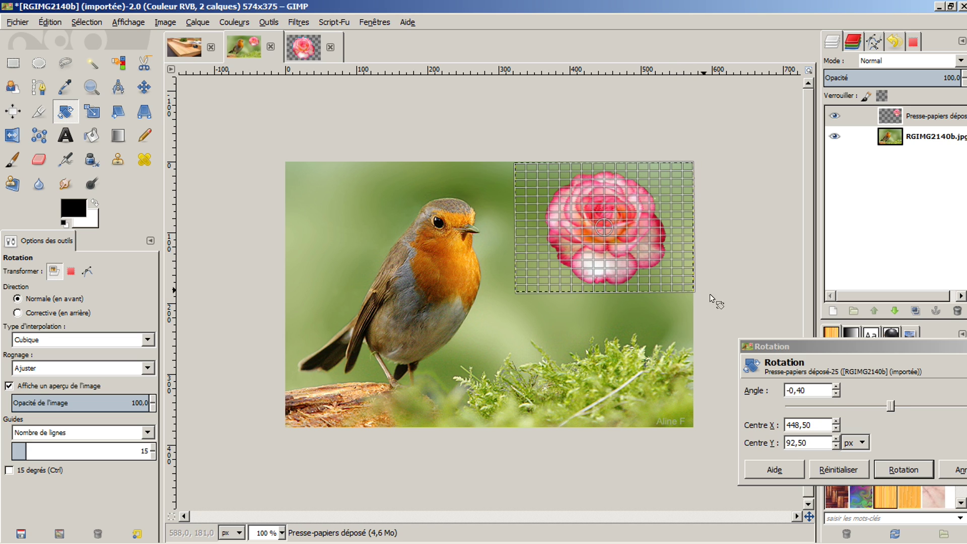
click(911, 466)
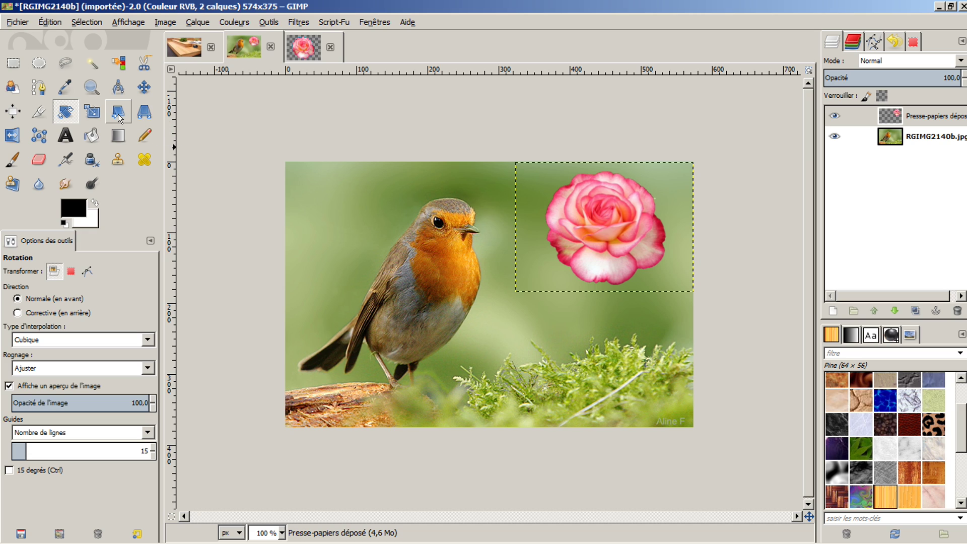
Step: Try narrowing the lower edge of the rose layer with a Perspective transformation, and undo it
click(144, 113)
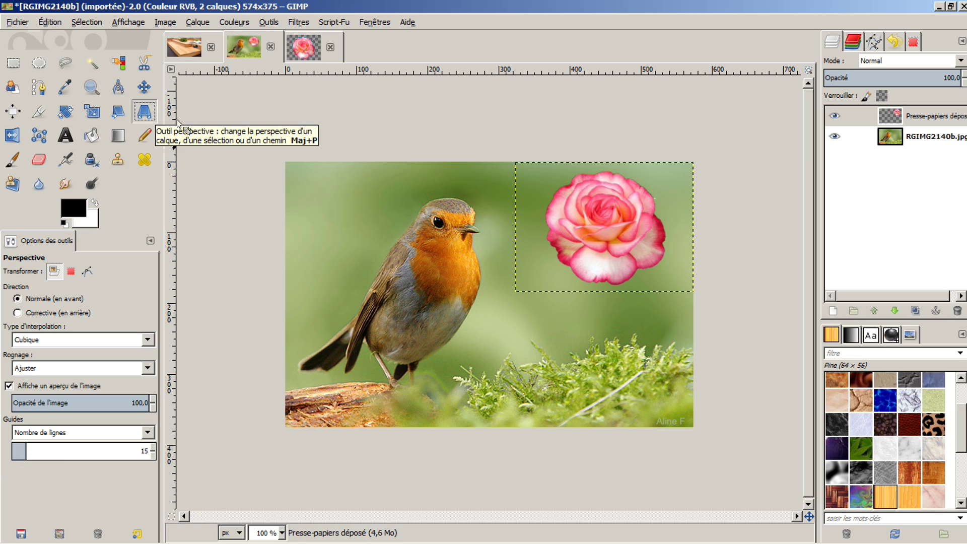
click(595, 232)
drag(516, 297, 547, 301)
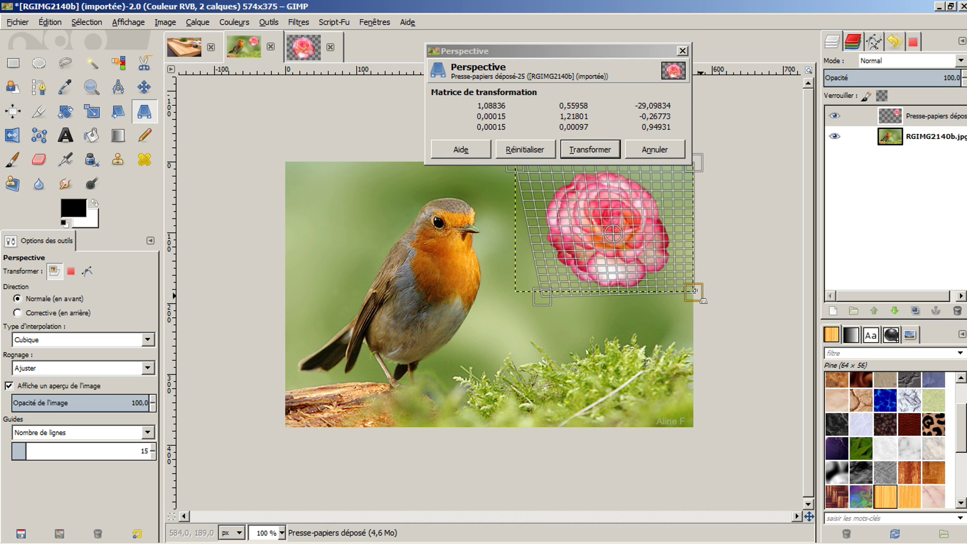
drag(693, 292, 659, 294)
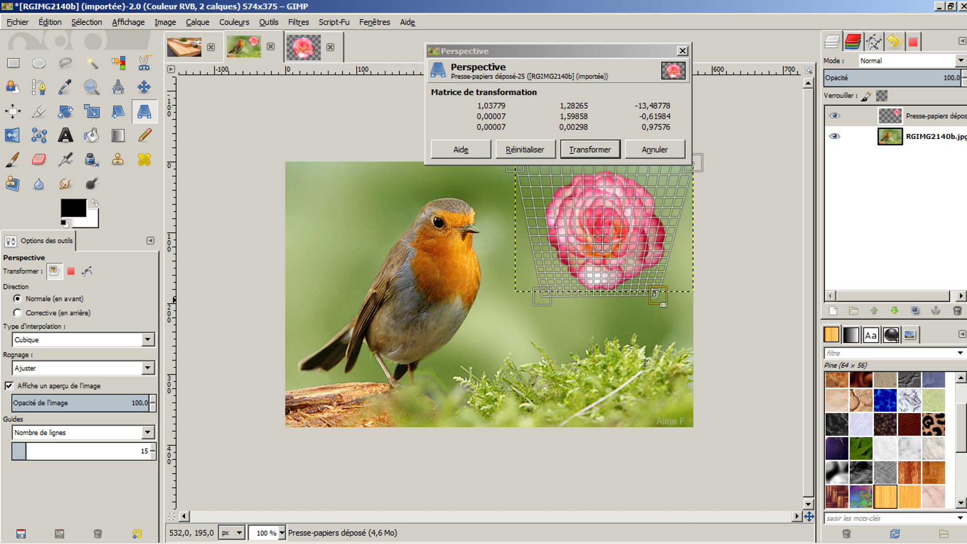
drag(543, 297, 549, 297)
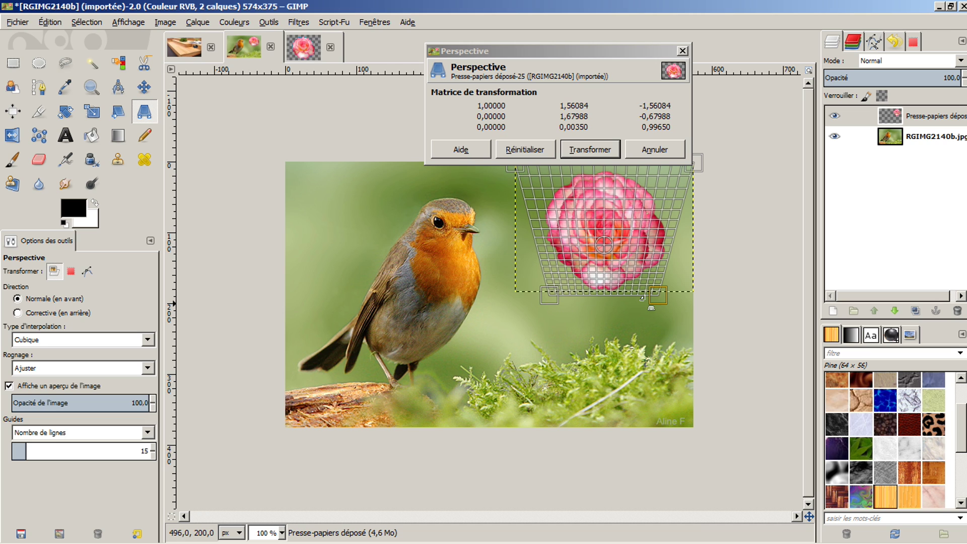
click(604, 148)
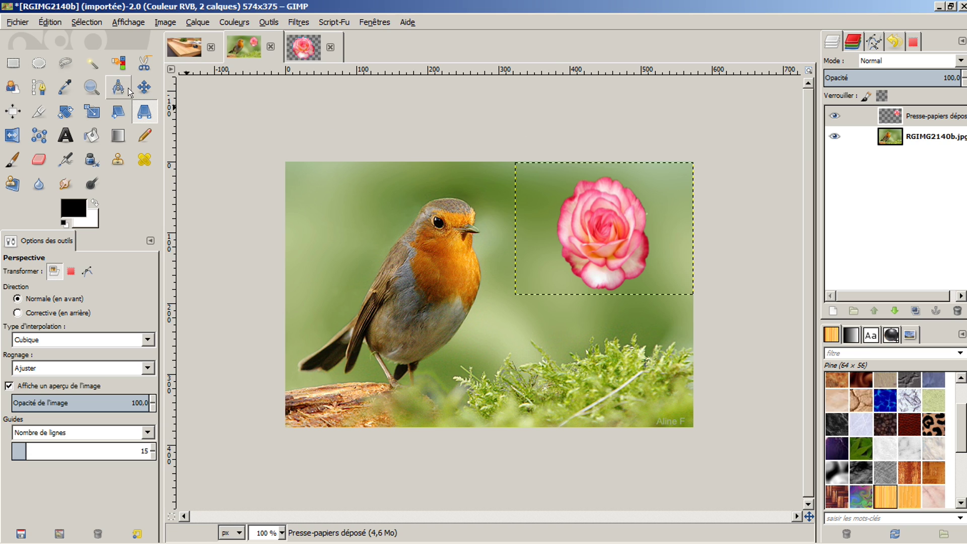
click(77, 17)
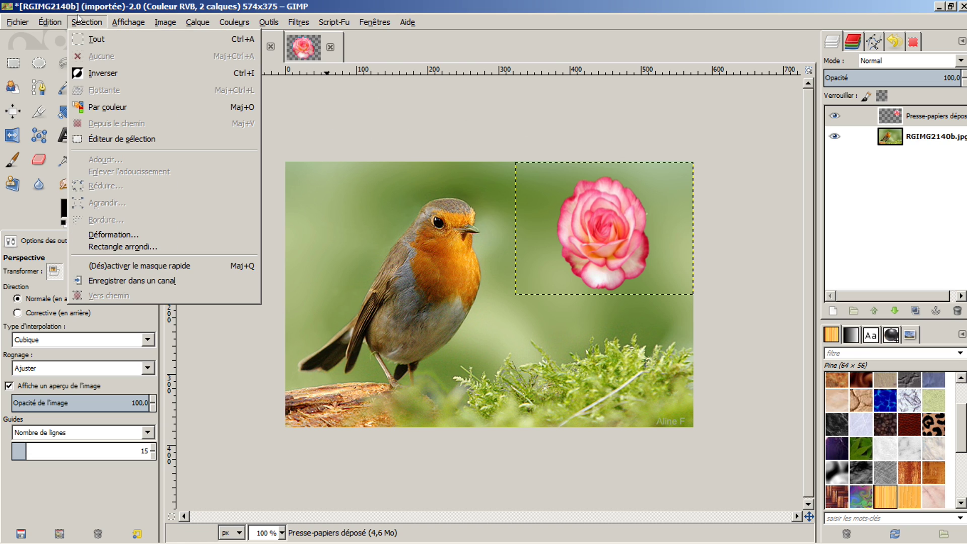
click(61, 34)
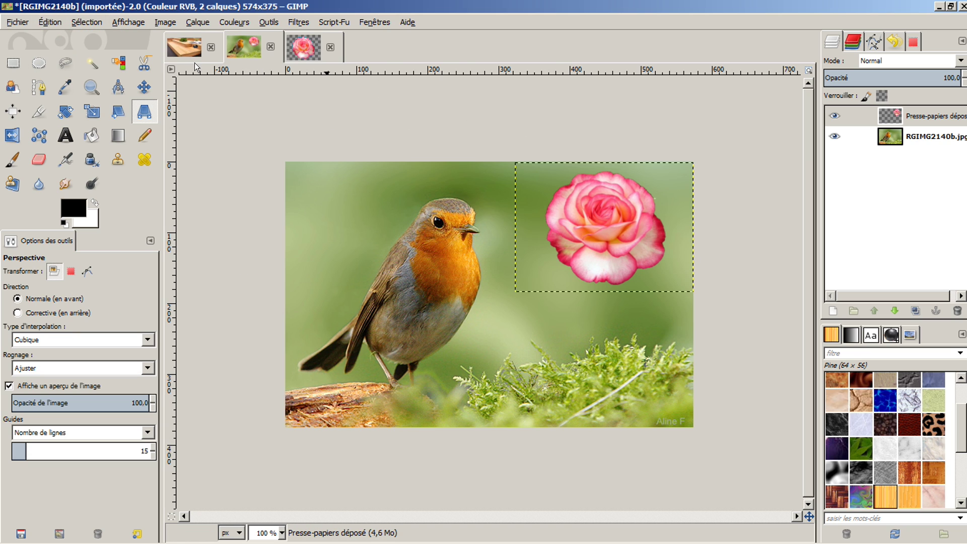
Step: Flip the rose layer horizontally and return it to its original orientation
click(14, 135)
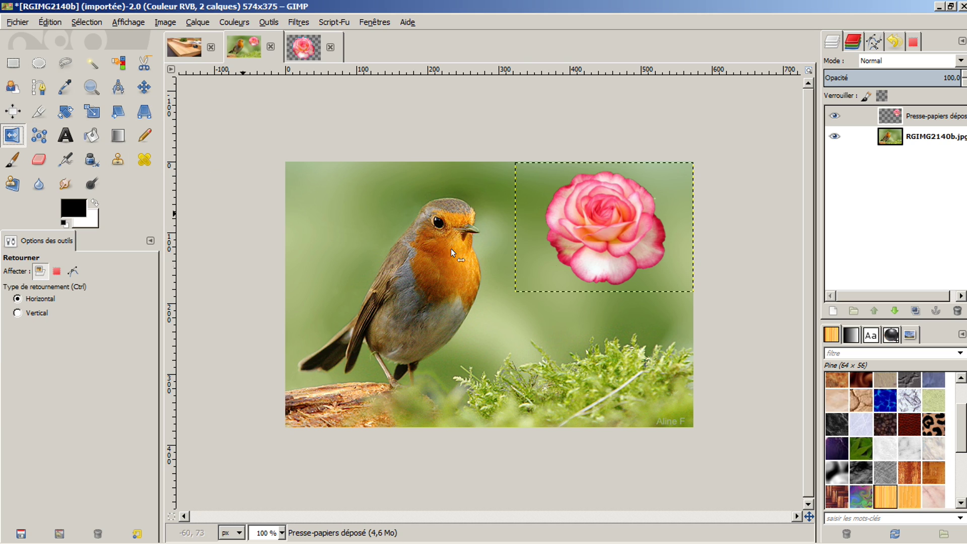
click(611, 251)
click(609, 250)
click(610, 250)
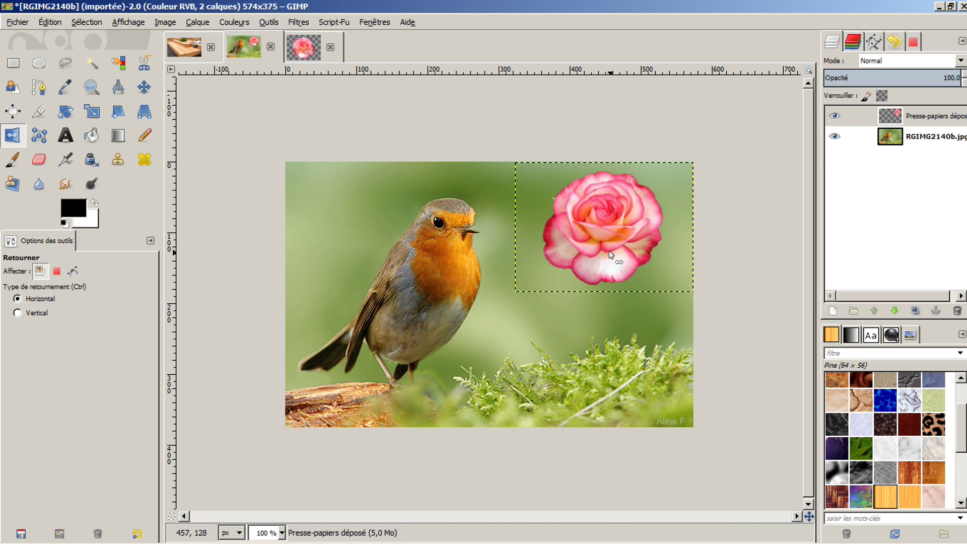
click(608, 250)
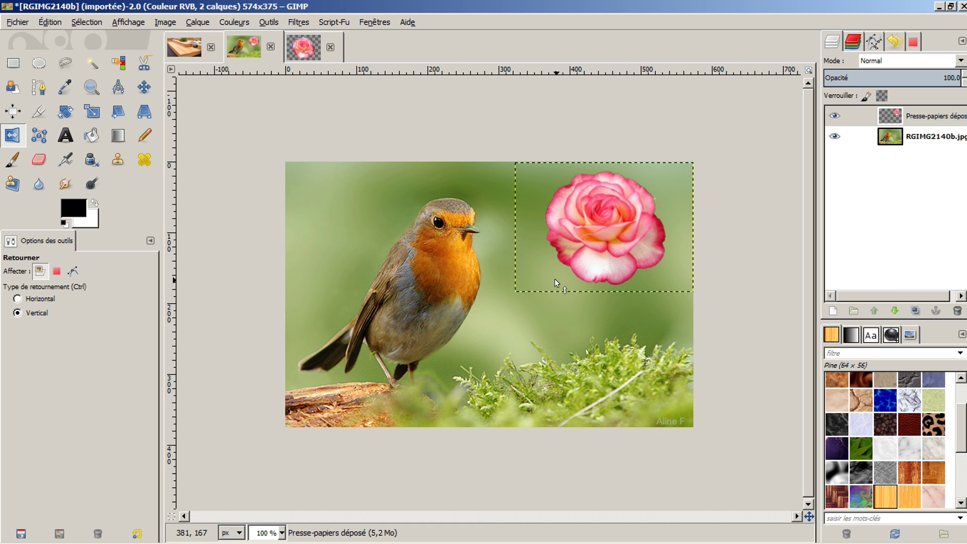
Step: Move the rose layer down beside the robin's breast, working at 200 % zoom
key(2)
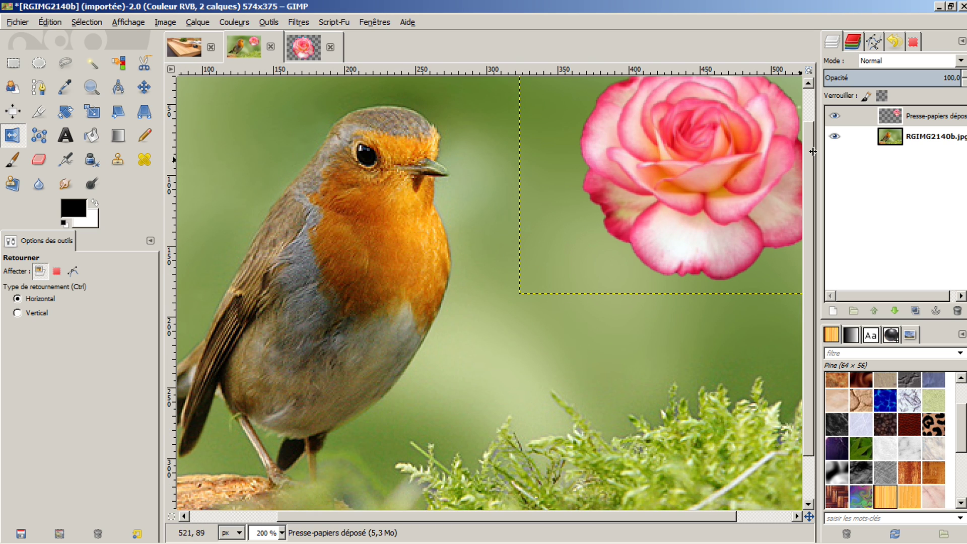
click(145, 86)
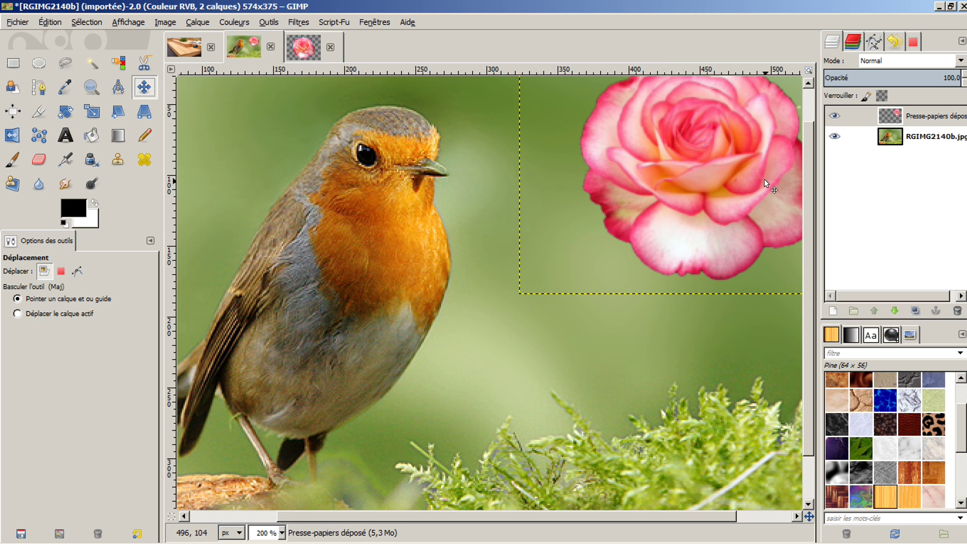
drag(711, 166, 580, 267)
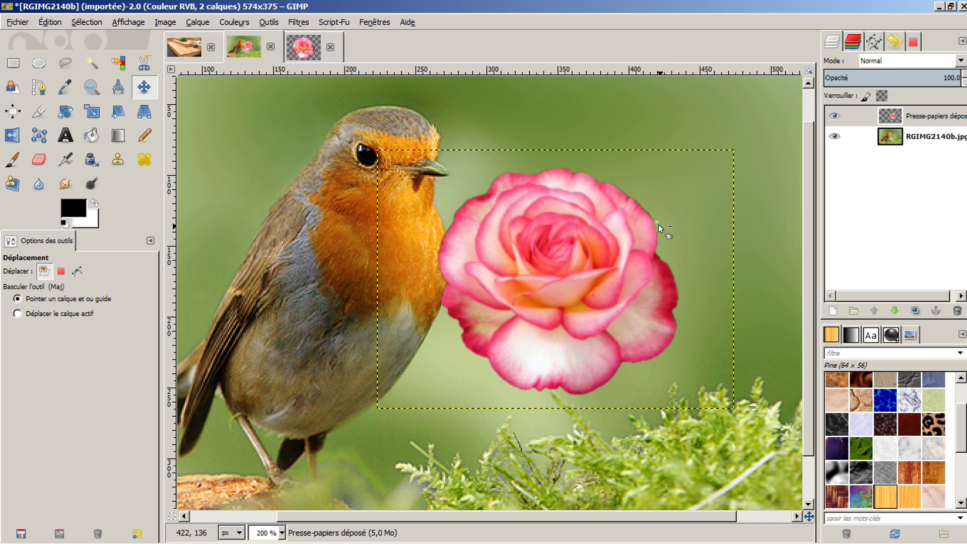
Step: Draw a closed cage around the orange inner petal below the rose's center and apply the Cage Transform
click(40, 136)
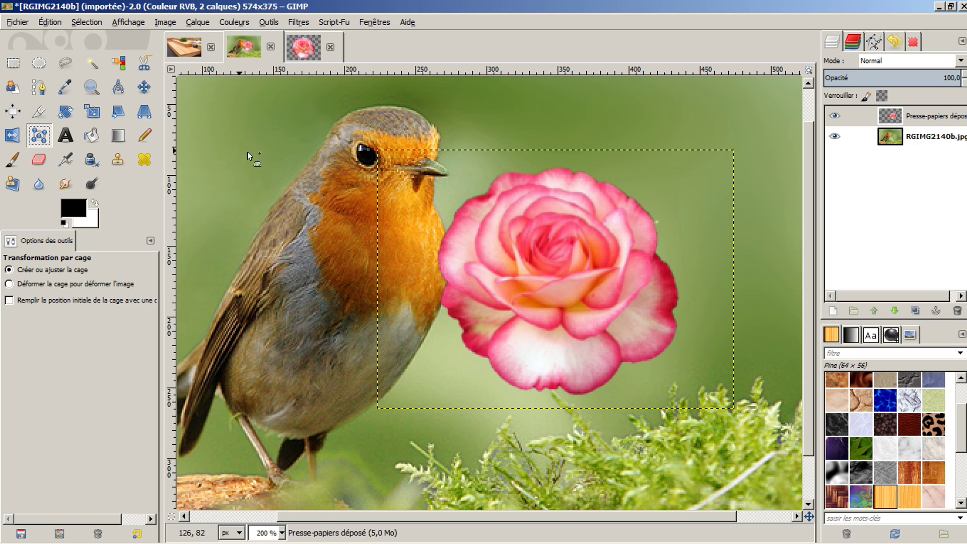
click(535, 292)
click(549, 286)
click(562, 280)
click(596, 270)
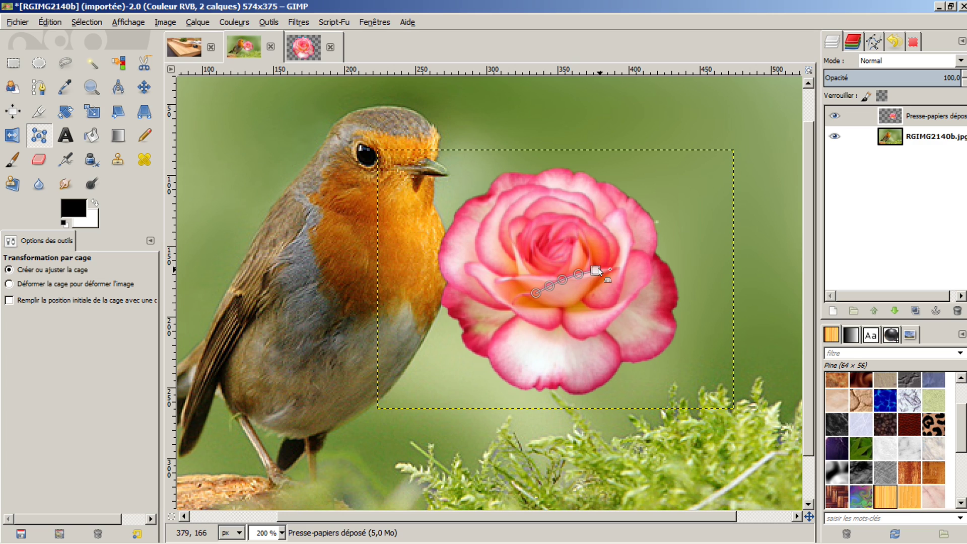
click(613, 269)
click(601, 277)
click(586, 297)
click(574, 306)
click(548, 305)
click(530, 295)
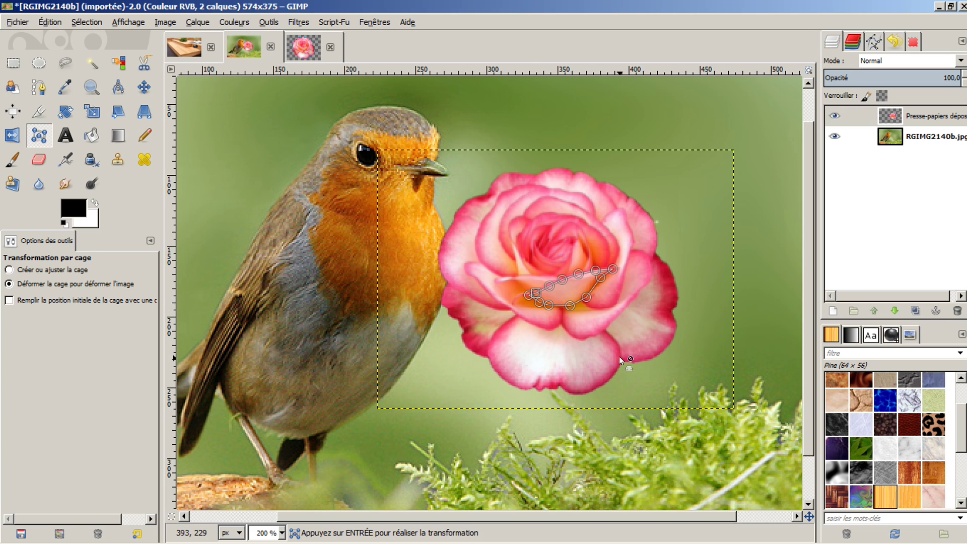
click(582, 312)
key(Return)
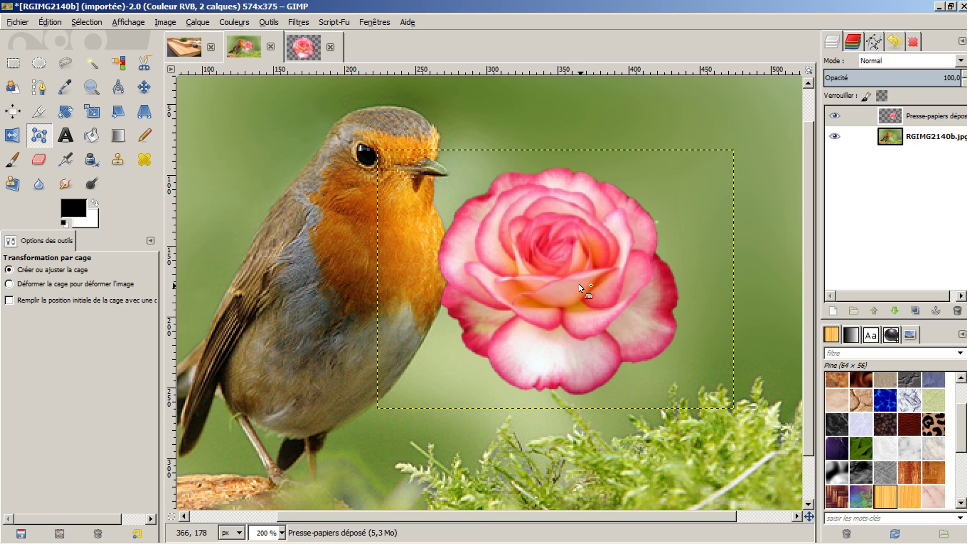
click(530, 292)
click(553, 283)
click(579, 277)
click(611, 269)
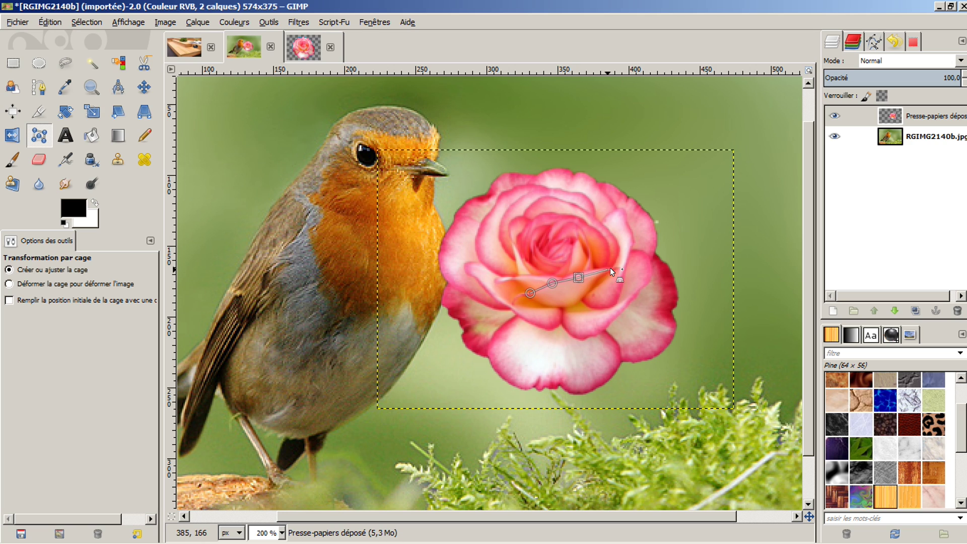
click(579, 294)
click(565, 308)
click(527, 293)
key(Return)
Step: Draw a closed cage around the orange inner petal below the rose's center with Cage Transform
click(521, 289)
click(552, 283)
click(578, 274)
click(615, 271)
click(586, 293)
click(566, 307)
click(538, 303)
click(521, 290)
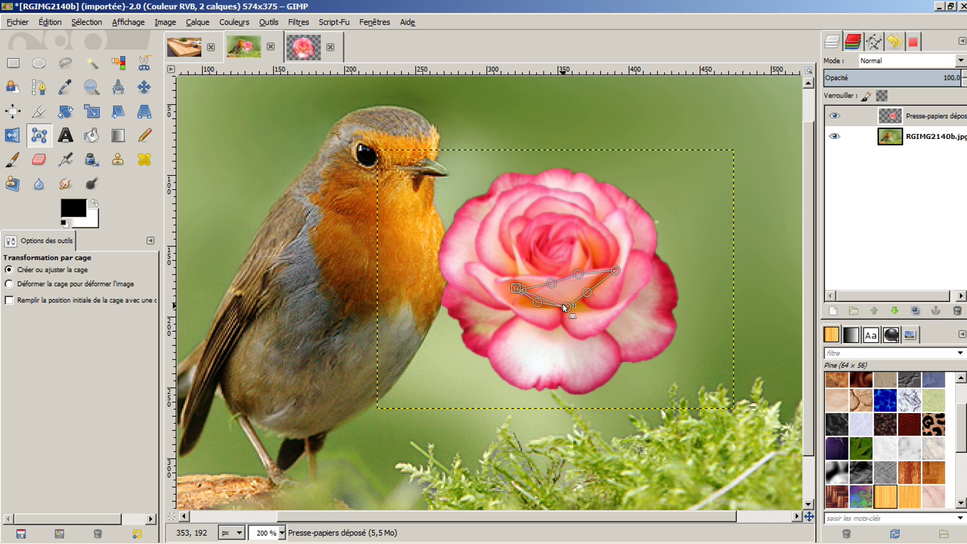
click(519, 289)
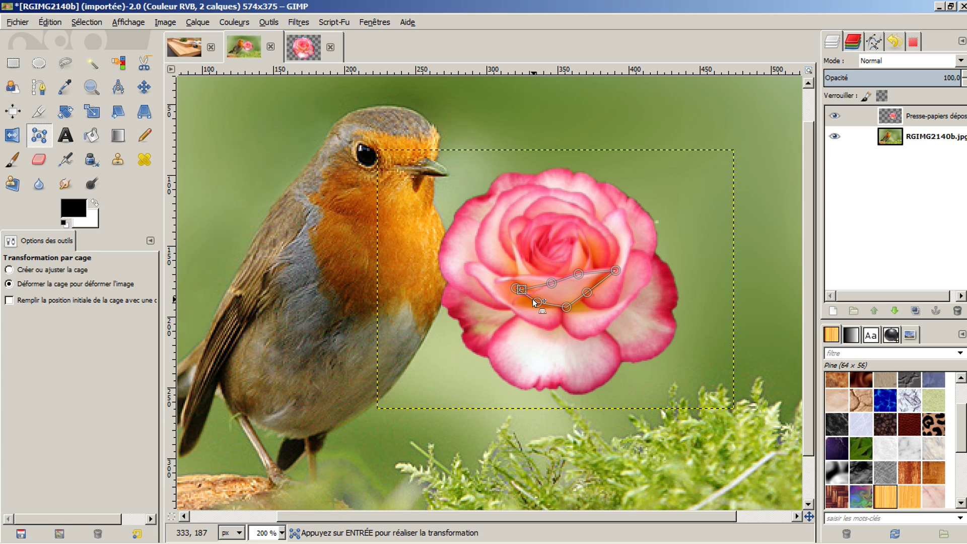
Step: Try stretching the orange petal by pulling the cage's lower points outward and its upper points upward, and discard the deformation
drag(567, 306, 567, 339)
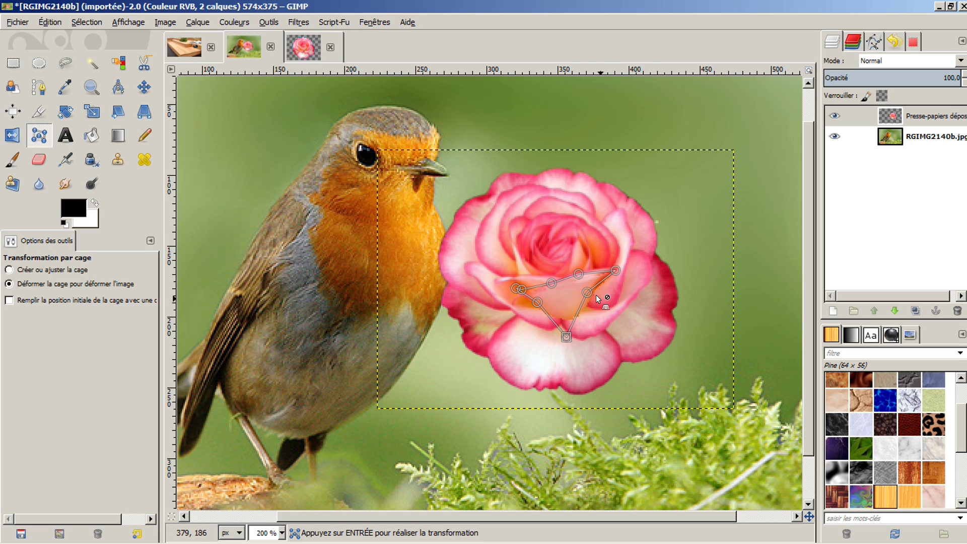
drag(587, 292, 610, 310)
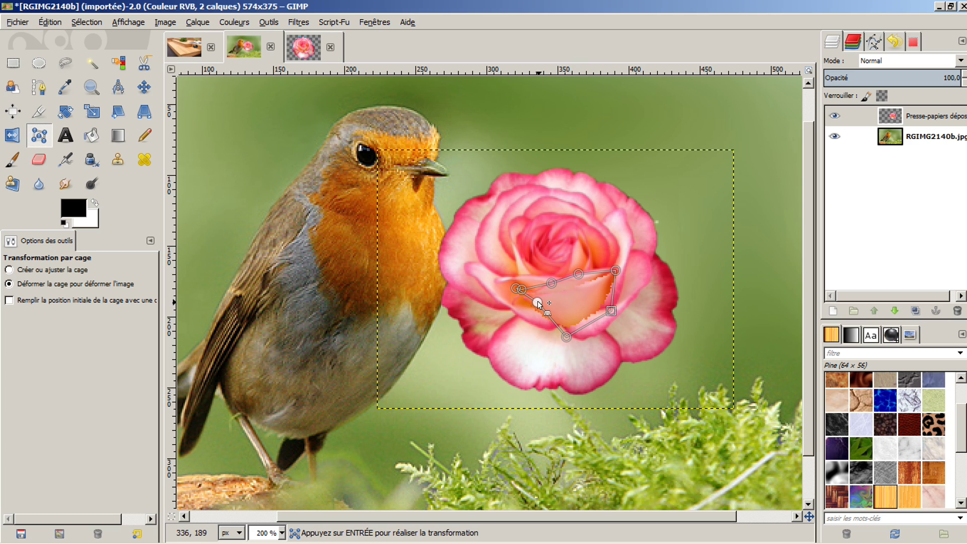
drag(536, 301, 512, 323)
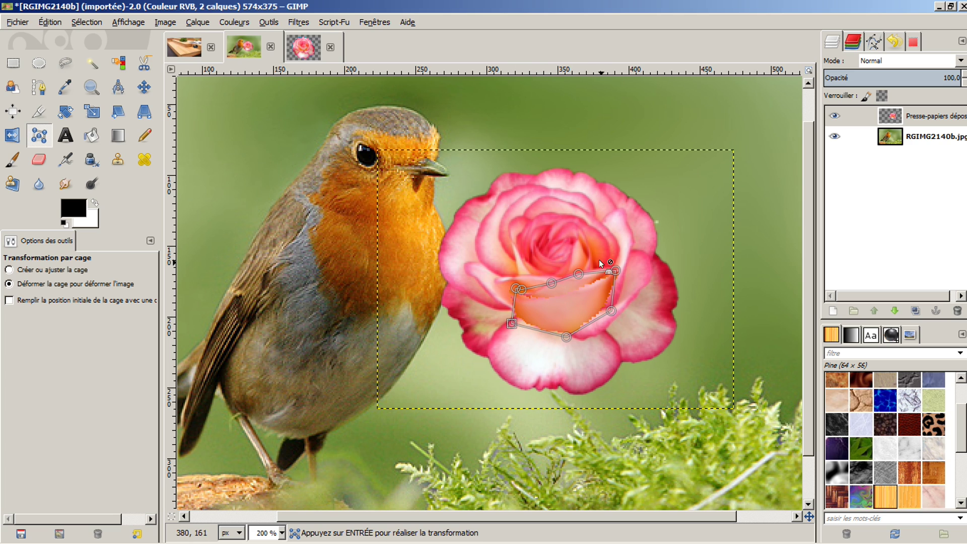
drag(581, 272, 629, 259)
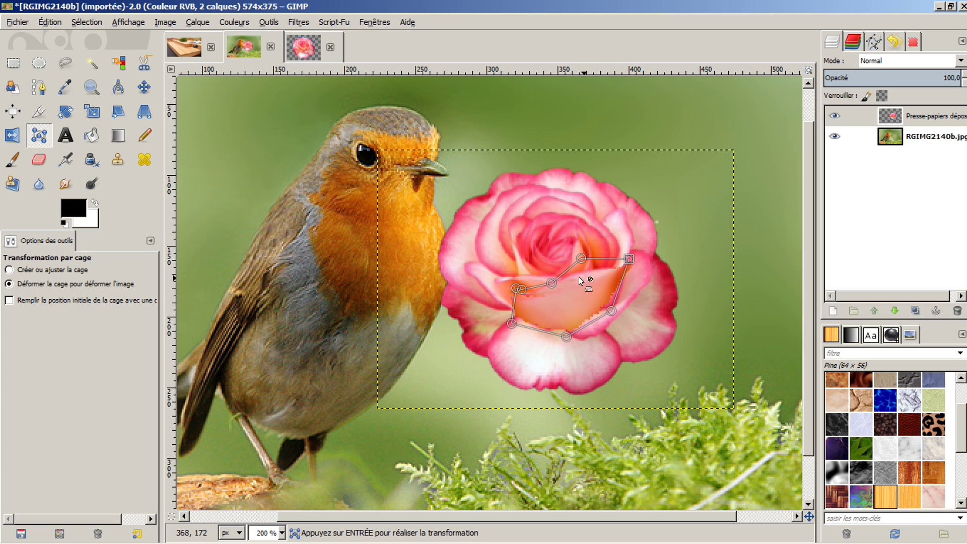
drag(550, 282, 551, 266)
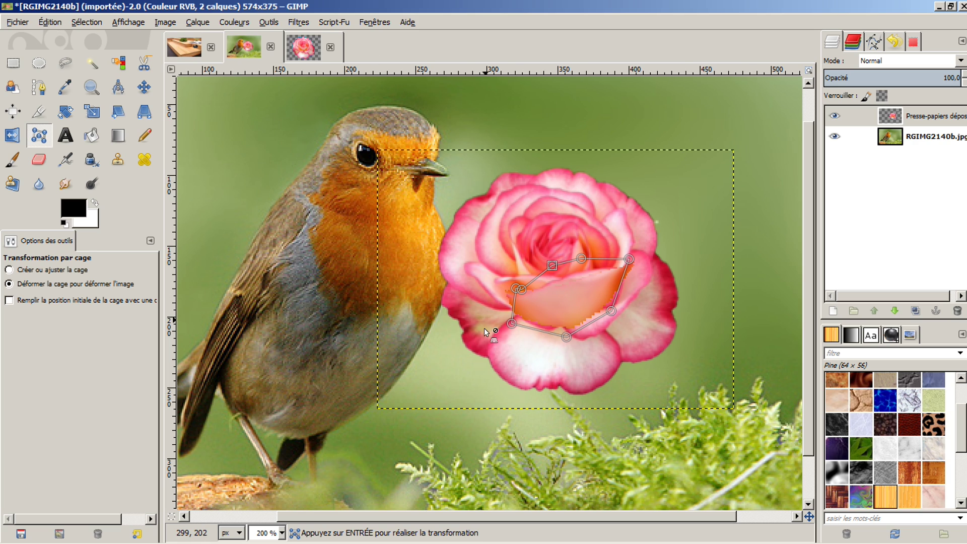
click(525, 209)
click(52, 22)
click(62, 36)
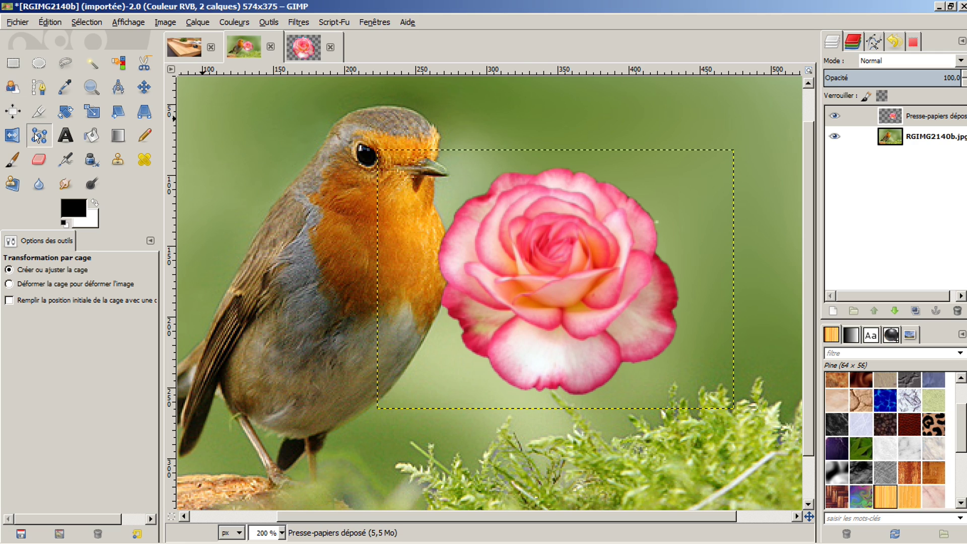
Step: Outline the orange inner petal again with a new, finer closed cage
click(528, 293)
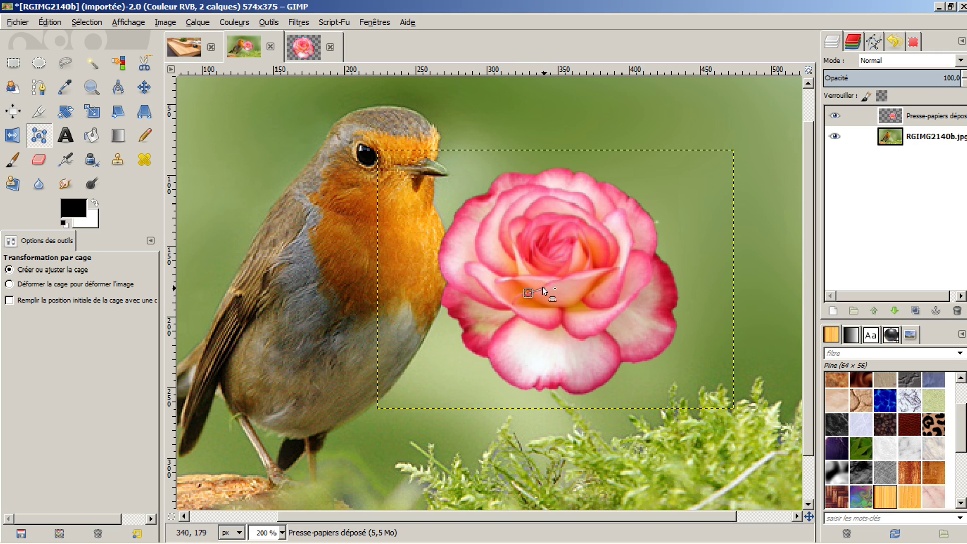
click(544, 288)
click(586, 274)
click(599, 282)
click(581, 298)
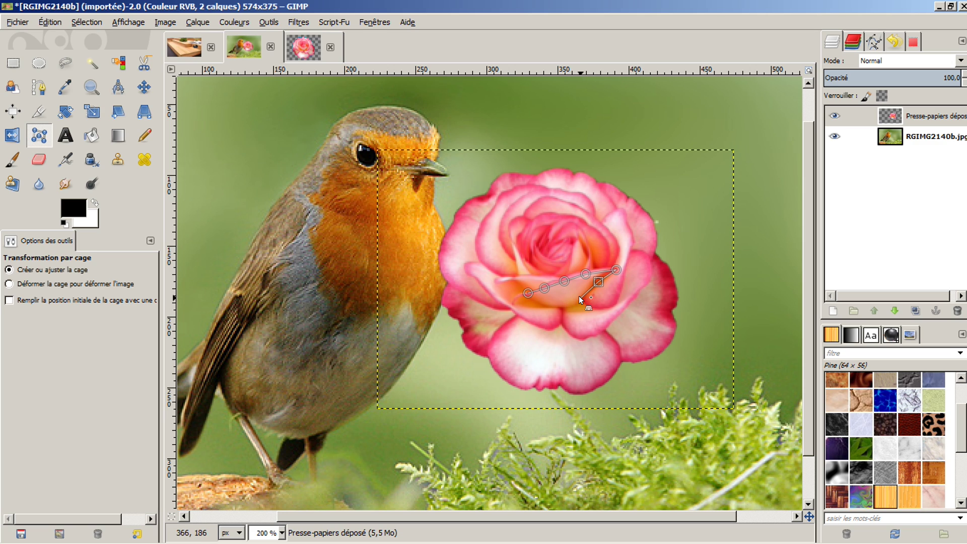
click(559, 307)
click(528, 294)
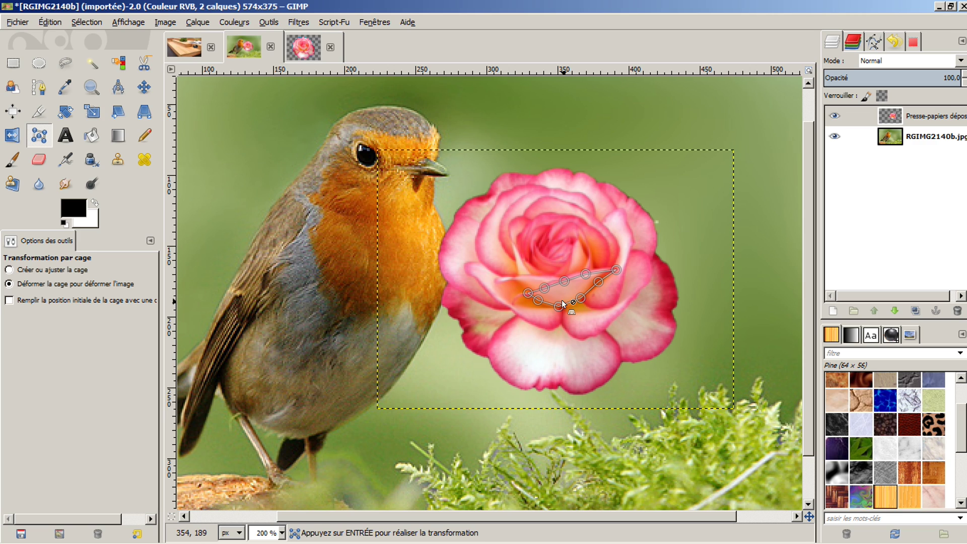
Step: Pull the cage's lower points down and its outer corner up and outward, apply the Cage Transform, and undo it
drag(555, 306, 554, 328)
drag(581, 298, 554, 340)
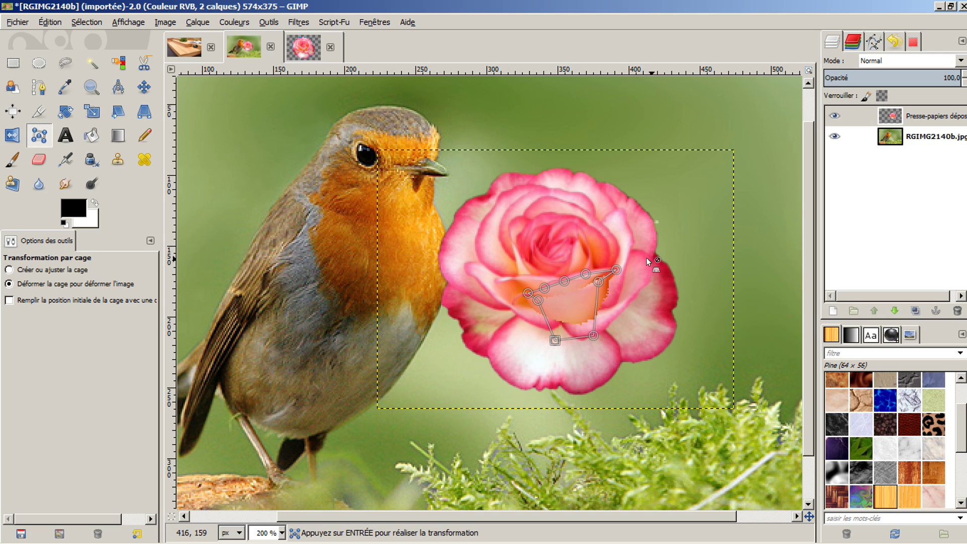
drag(598, 281, 639, 258)
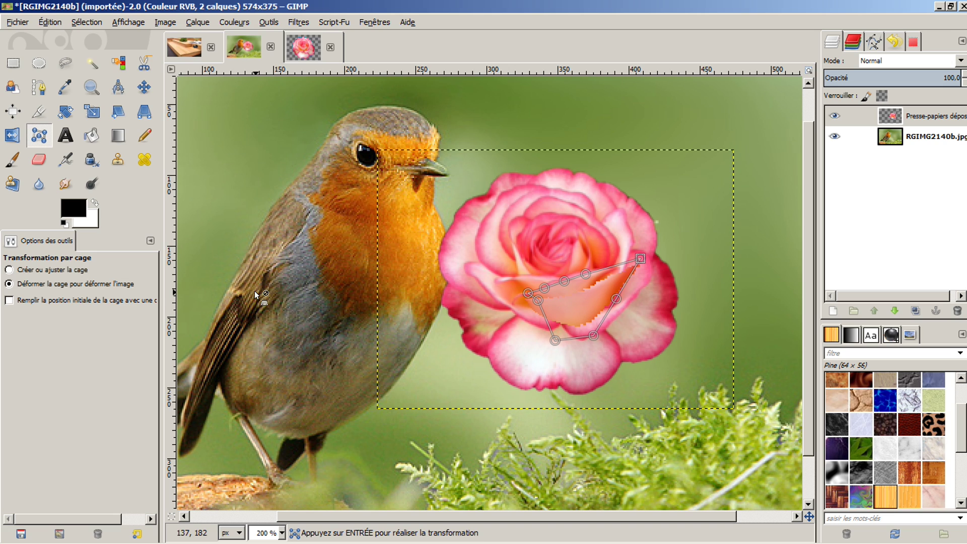
key(Return)
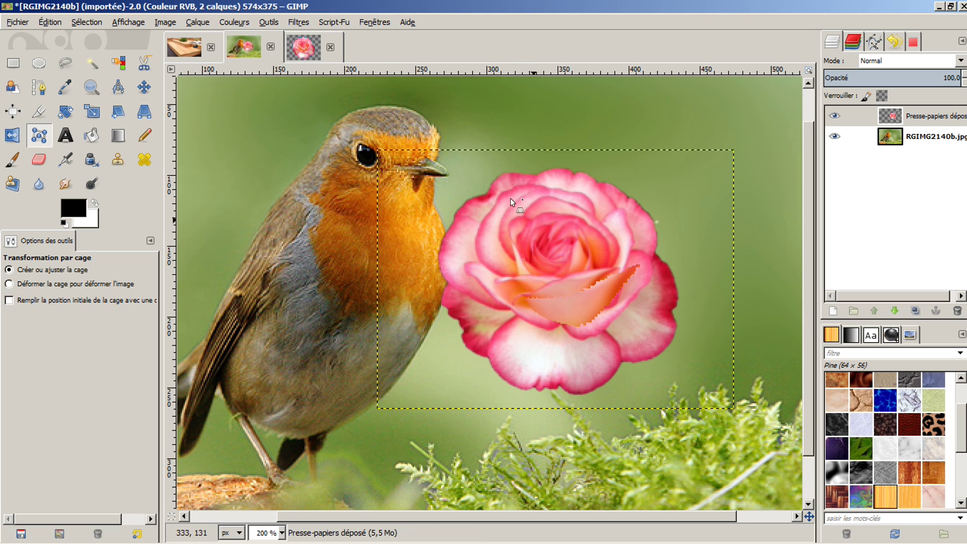
click(50, 22)
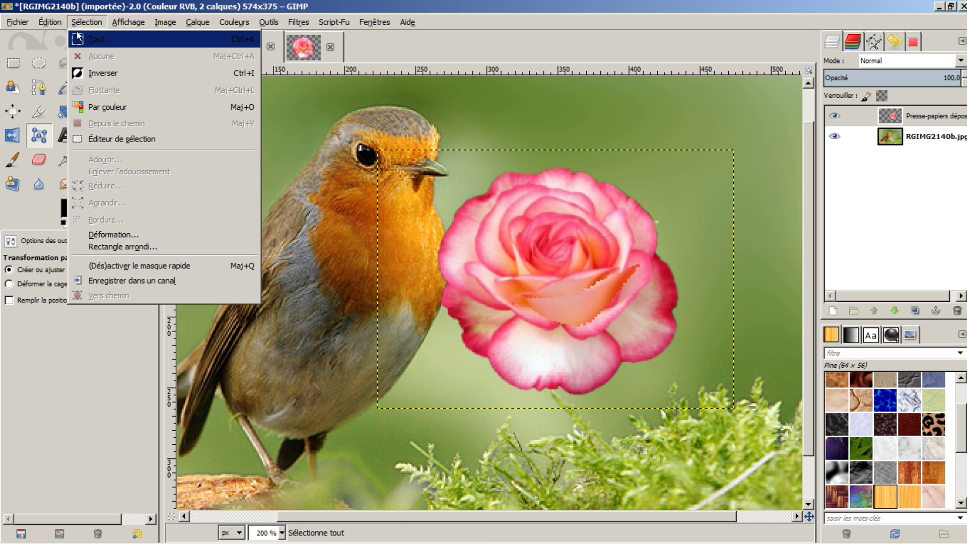
click(62, 33)
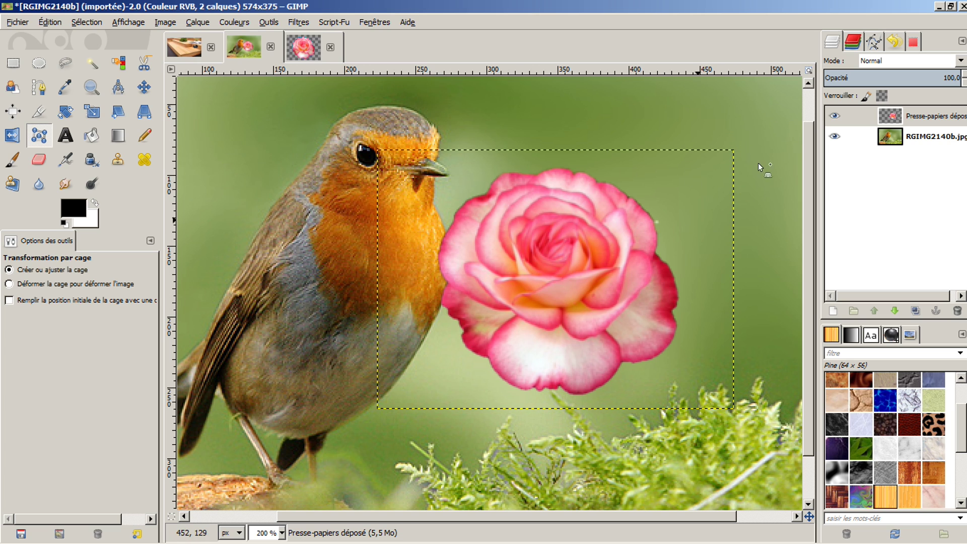
Step: Move the rose layer up and away from the robin, and return to 100 % zoom
click(144, 88)
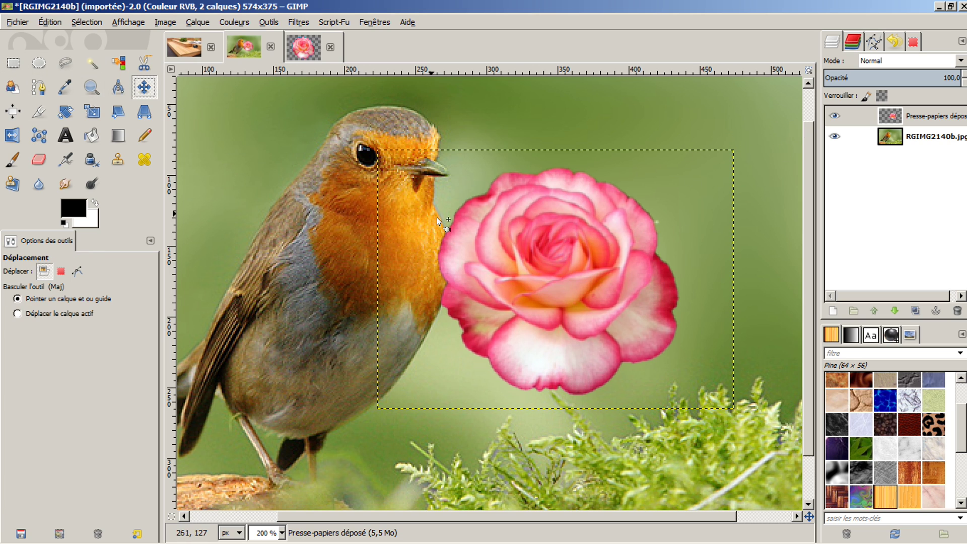
drag(513, 267, 590, 205)
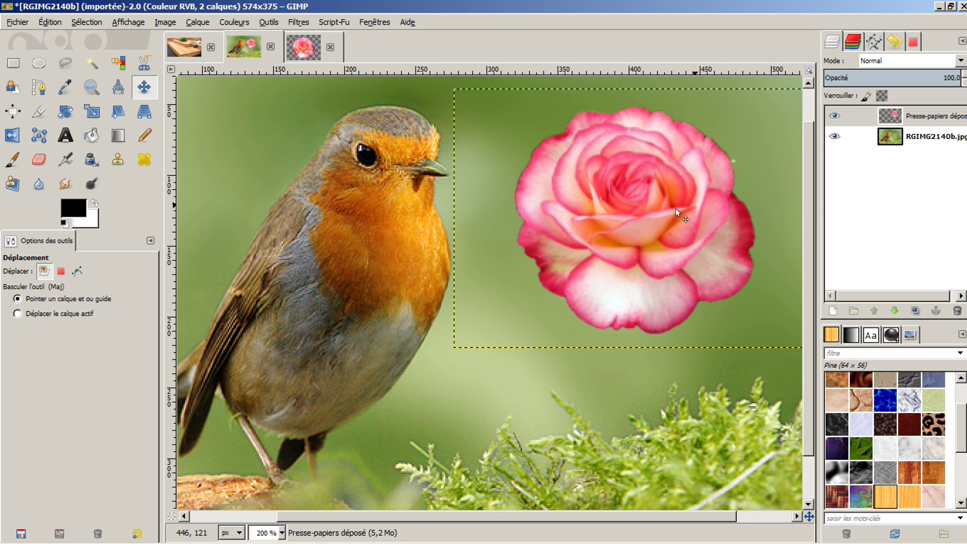
key(minus)
key(minus)
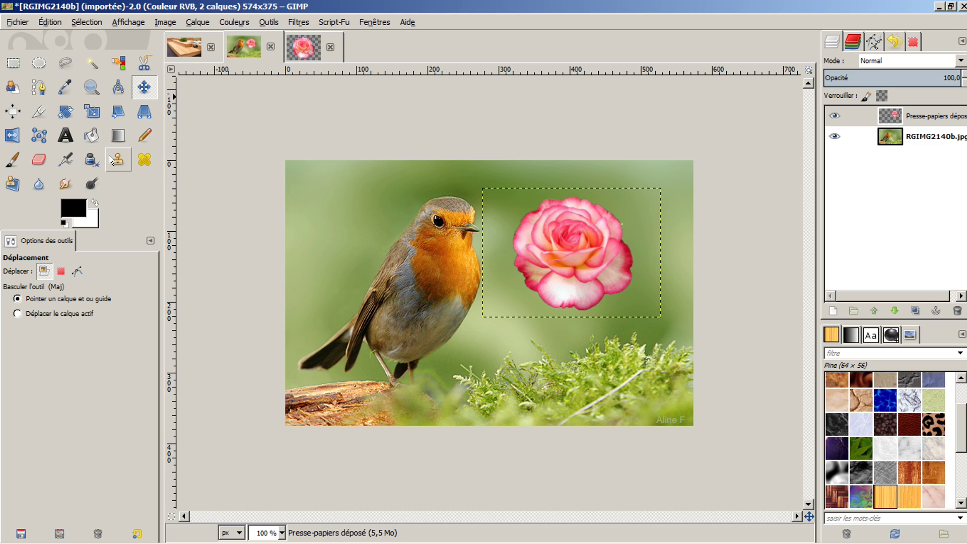
Step: Set up the Blur tool with a rate of 100 and a brush size of 43.13
click(39, 183)
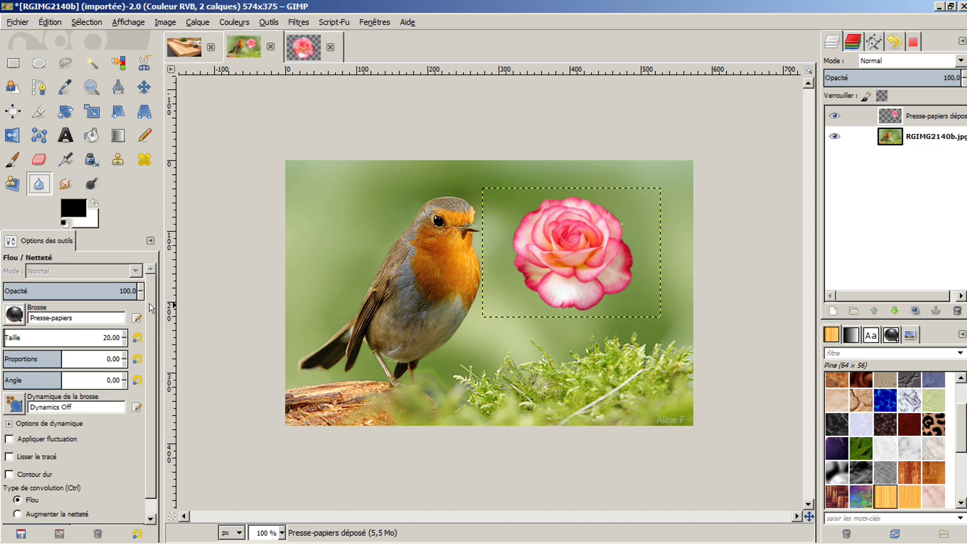
drag(149, 303, 145, 326)
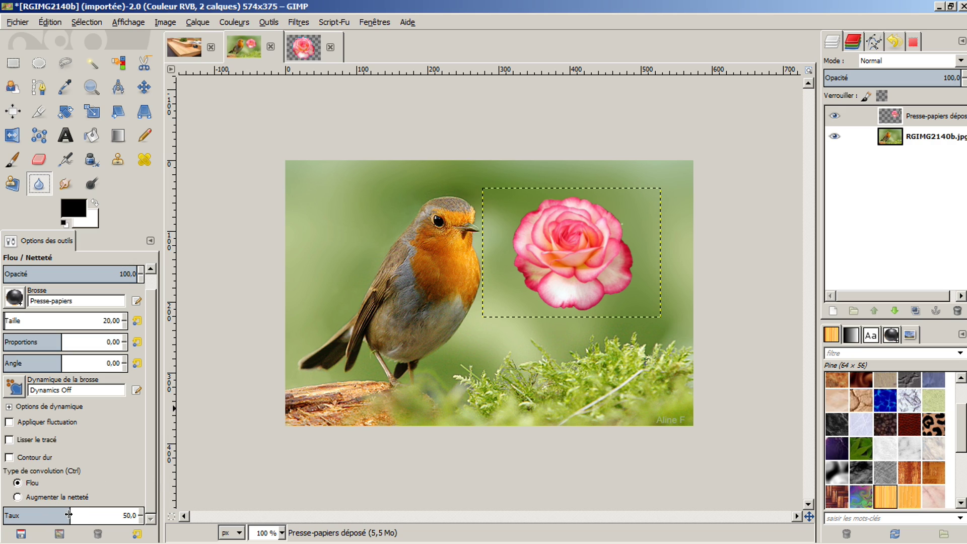
drag(69, 514, 147, 513)
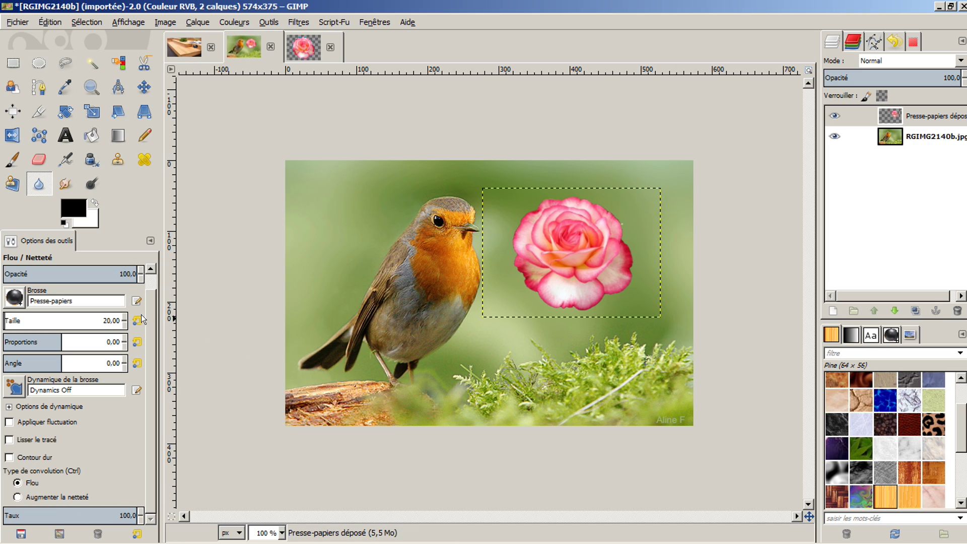
click(13, 319)
drag(11, 319, 6, 321)
Step: Hide the rose layer and blur the log and grass along the lower edge of the RGIMG2140b.jpg layer
click(833, 114)
click(863, 131)
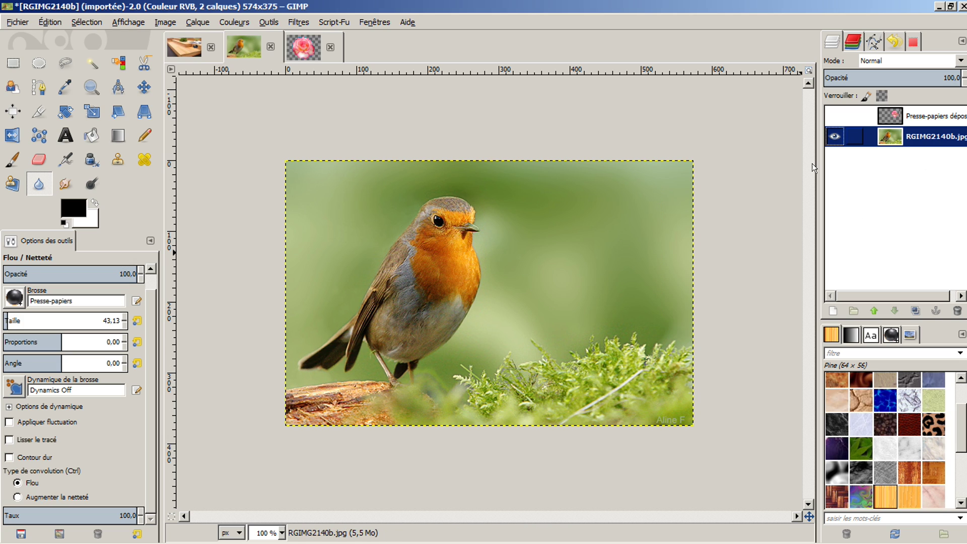
mouse_move(327, 392)
mouse_down()
mouse_move(279, 397)
mouse_move(332, 409)
mouse_move(273, 412)
mouse_move(318, 419)
mouse_move(371, 401)
mouse_move(366, 390)
mouse_move(326, 394)
mouse_move(421, 409)
mouse_move(499, 390)
mouse_move(469, 380)
mouse_move(485, 370)
mouse_move(455, 382)
mouse_move(489, 365)
mouse_move(490, 383)
mouse_move(545, 344)
mouse_move(550, 369)
mouse_move(517, 387)
mouse_move(555, 374)
mouse_move(538, 396)
mouse_move(518, 401)
mouse_move(602, 388)
mouse_move(555, 404)
mouse_move(626, 383)
mouse_move(575, 411)
mouse_move(604, 412)
mouse_move(684, 362)
mouse_up()
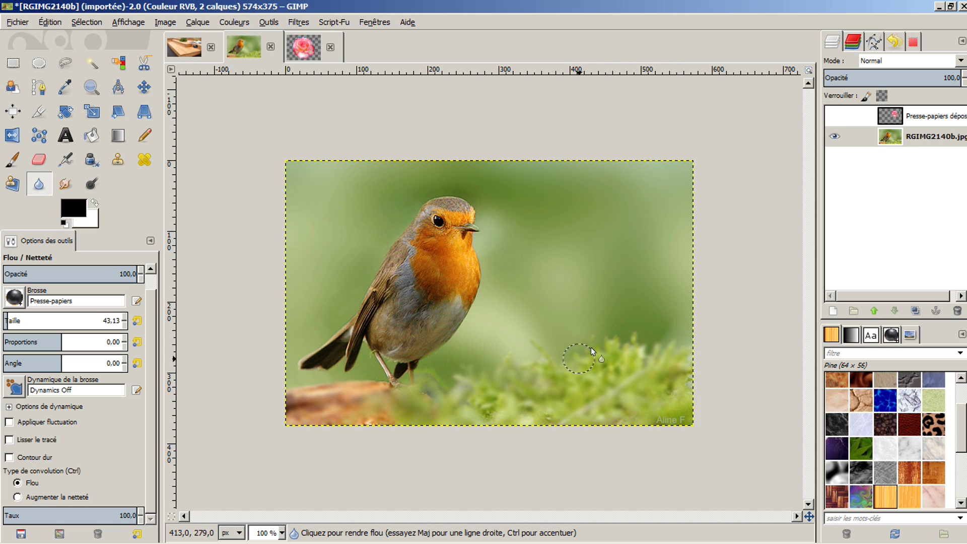
drag(616, 345, 669, 357)
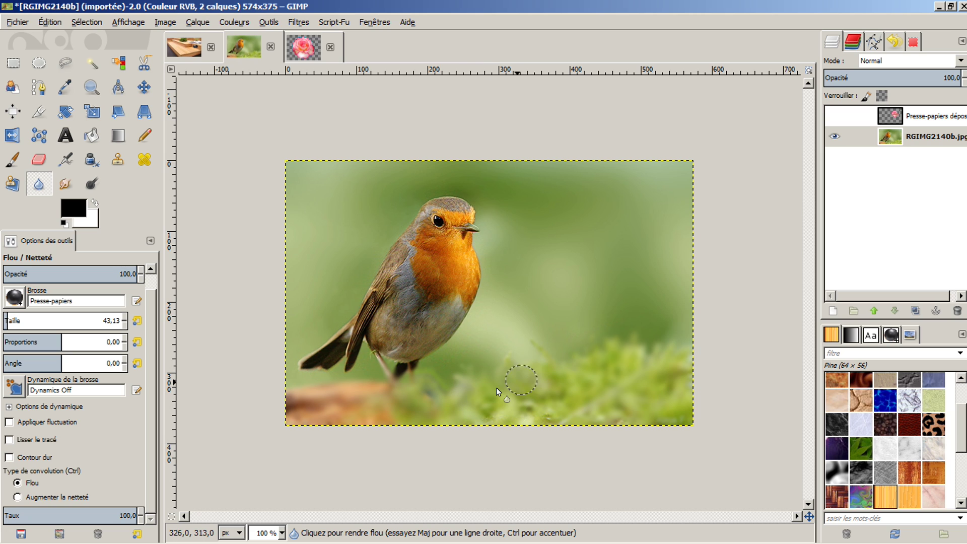
Step: Smudge the grass tips upward into the green background with the Smudge tool at a rate of 50
click(65, 180)
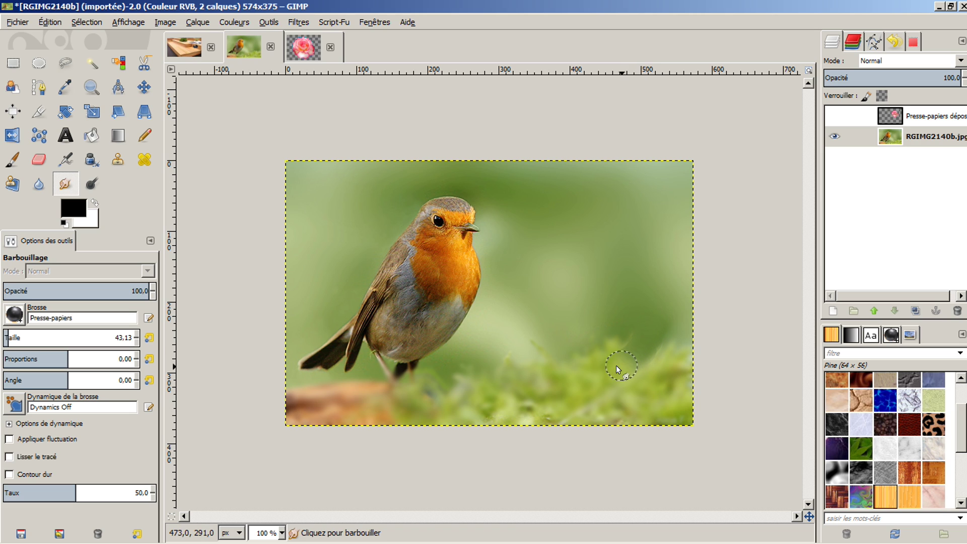
drag(616, 366, 621, 338)
drag(577, 369, 670, 318)
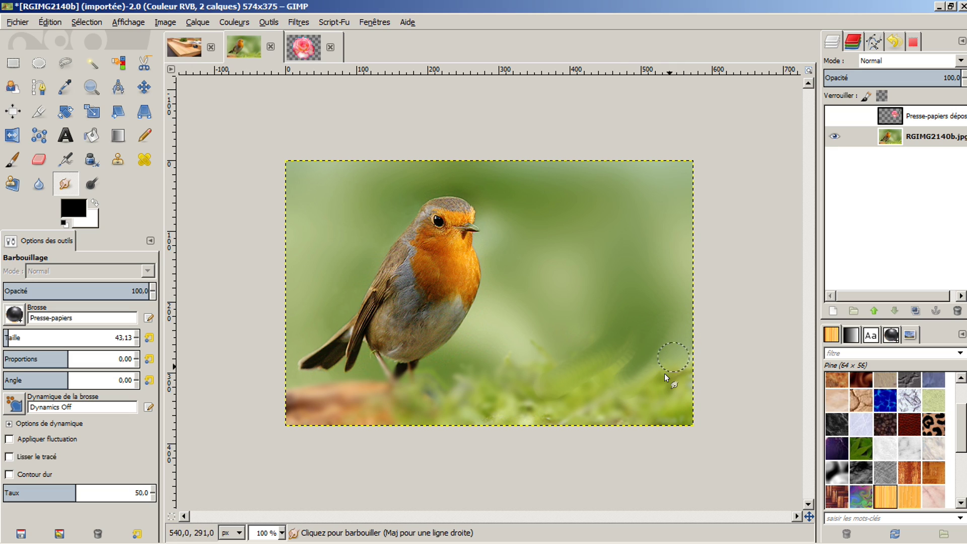
Step: Enlarge the Smudge brush to 137.48 and smear the grass and log into the green background
drag(17, 339, 20, 339)
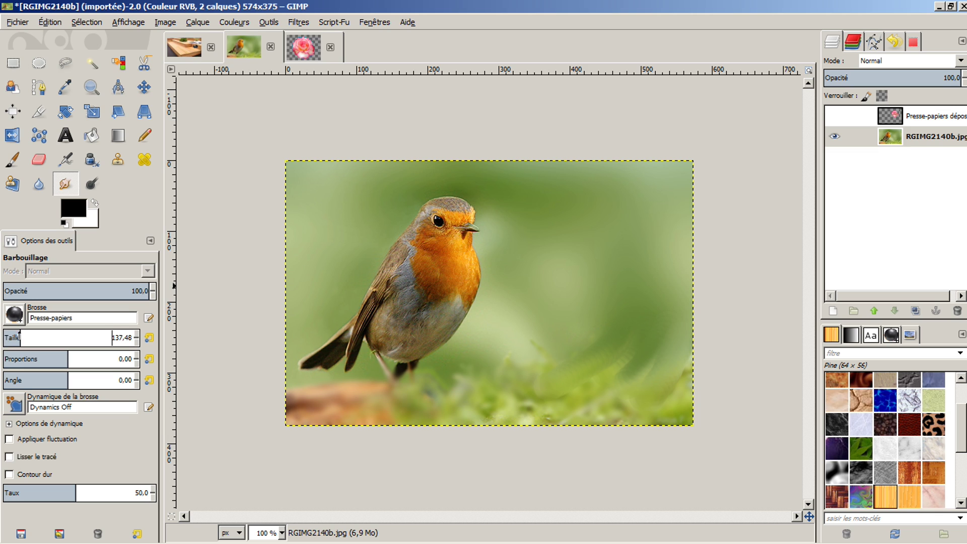
mouse_move(648, 398)
mouse_down()
mouse_move(635, 413)
mouse_move(615, 387)
mouse_move(688, 340)
mouse_move(681, 404)
mouse_move(700, 429)
mouse_move(681, 392)
mouse_move(626, 352)
mouse_move(593, 403)
mouse_move(561, 371)
mouse_move(599, 323)
mouse_move(521, 394)
mouse_move(553, 380)
mouse_move(531, 347)
mouse_move(512, 348)
mouse_move(480, 384)
mouse_move(478, 401)
mouse_move(532, 410)
mouse_up()
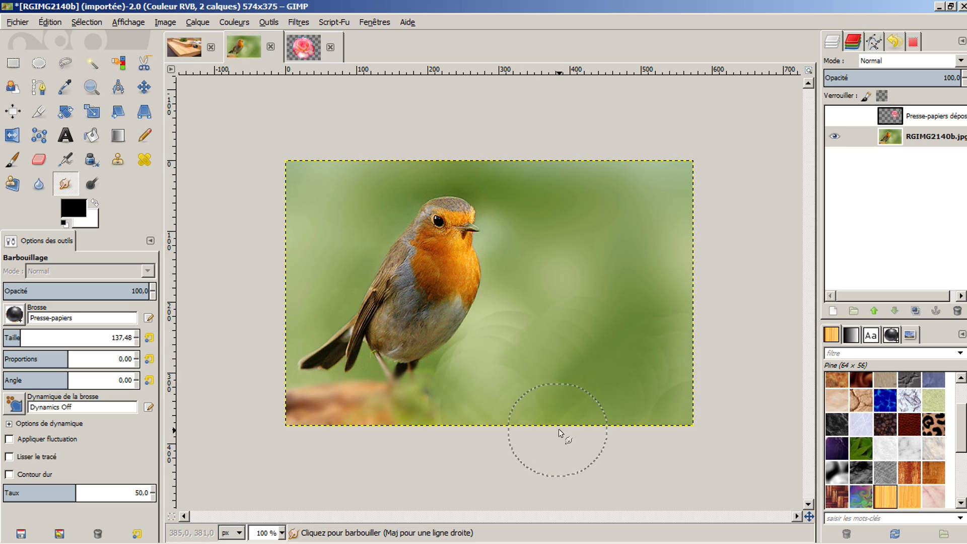
mouse_move(284, 393)
mouse_down()
mouse_move(292, 417)
mouse_move(506, 419)
mouse_move(490, 400)
mouse_move(423, 420)
mouse_move(479, 428)
mouse_move(546, 346)
mouse_move(526, 341)
mouse_move(459, 405)
mouse_move(487, 422)
mouse_move(555, 375)
mouse_move(544, 405)
mouse_move(612, 224)
mouse_move(571, 280)
mouse_move(587, 314)
mouse_move(627, 311)
mouse_move(637, 296)
mouse_move(557, 343)
mouse_move(508, 410)
mouse_move(560, 409)
mouse_move(579, 394)
mouse_move(526, 416)
mouse_move(569, 468)
mouse_up()
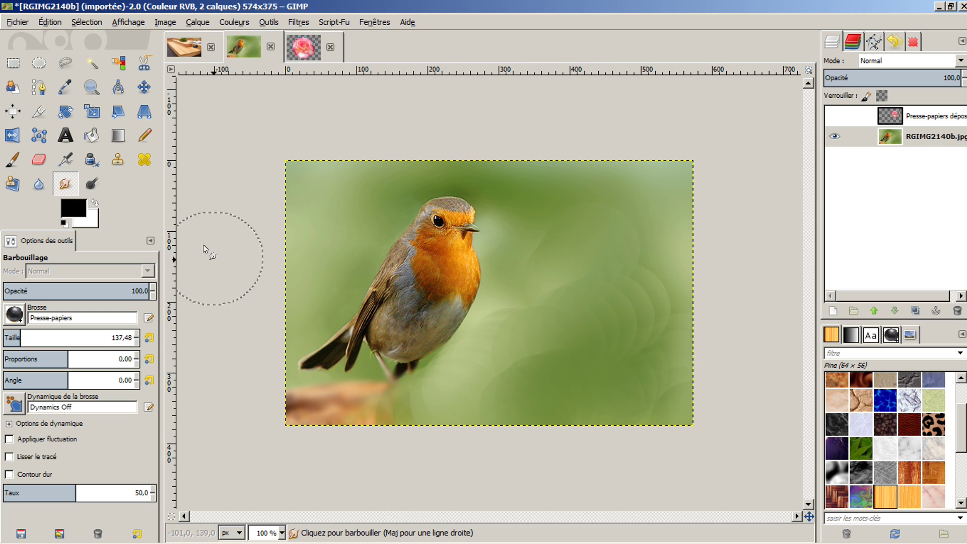
Step: Lighten two overlapping spots in the background's upper right area with Dodge on midtones at exposure 50
click(87, 183)
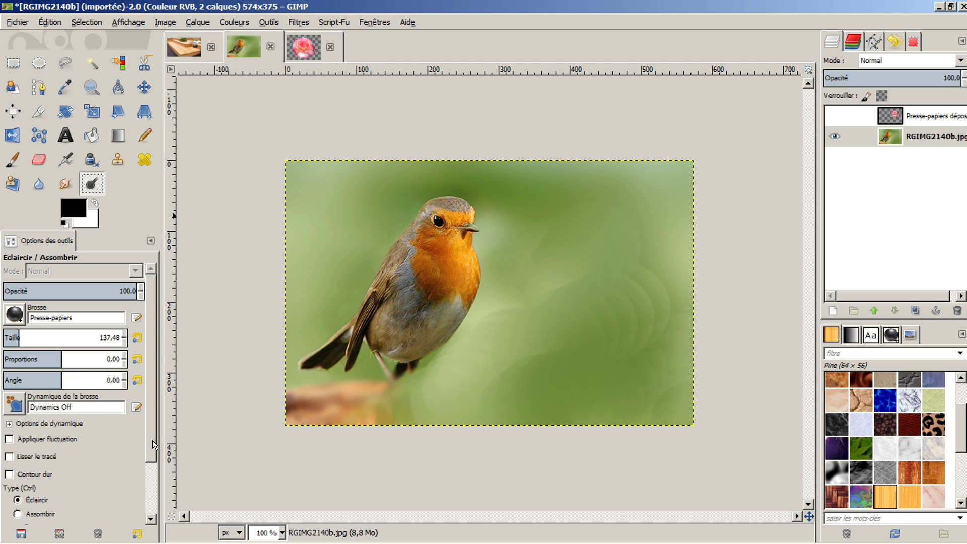
drag(154, 448, 152, 515)
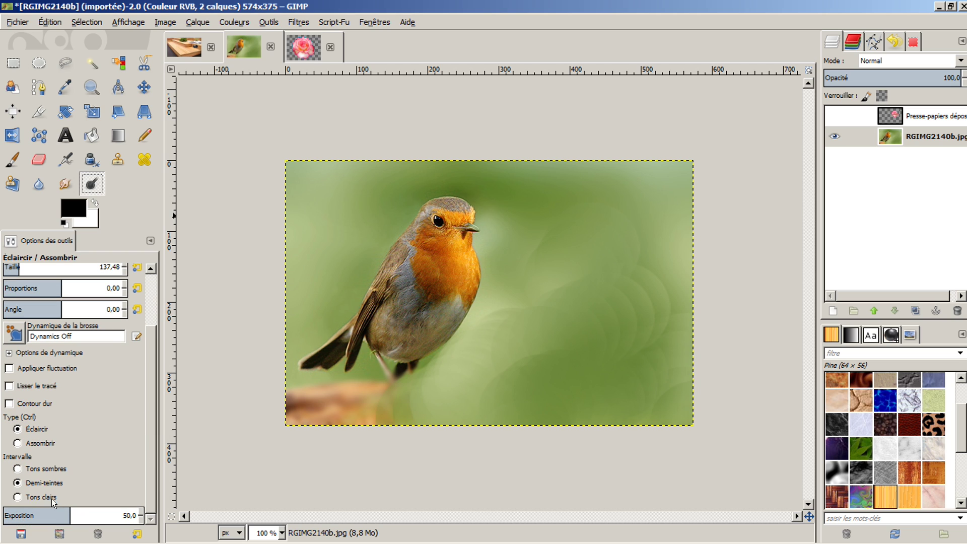
click(17, 483)
click(626, 199)
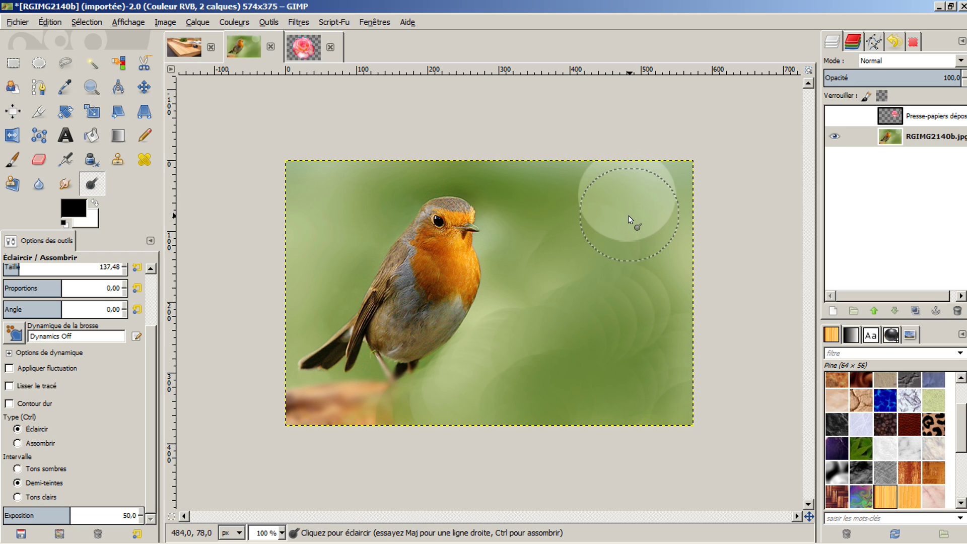
click(627, 216)
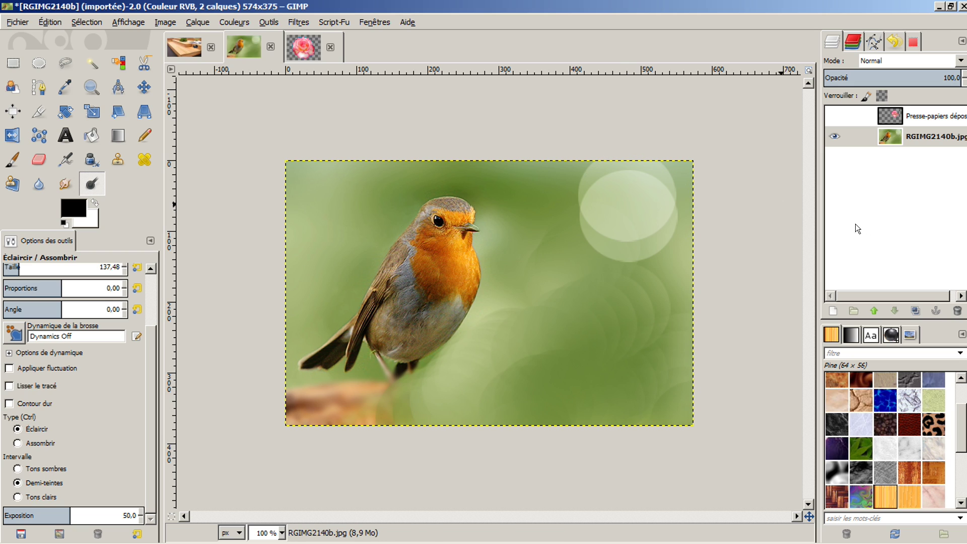
Step: Undo both Dodge strokes on the robin photo's background
click(50, 20)
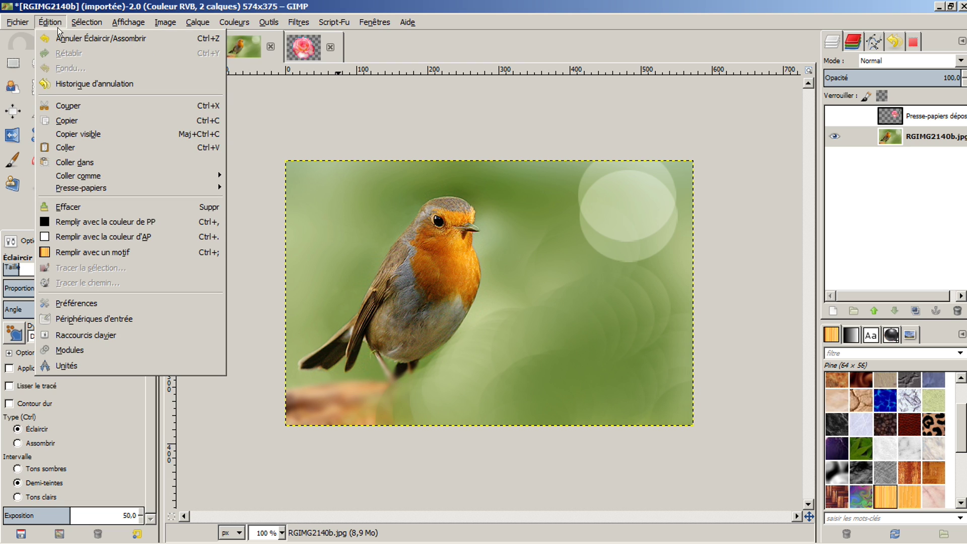
click(60, 33)
click(50, 20)
click(62, 37)
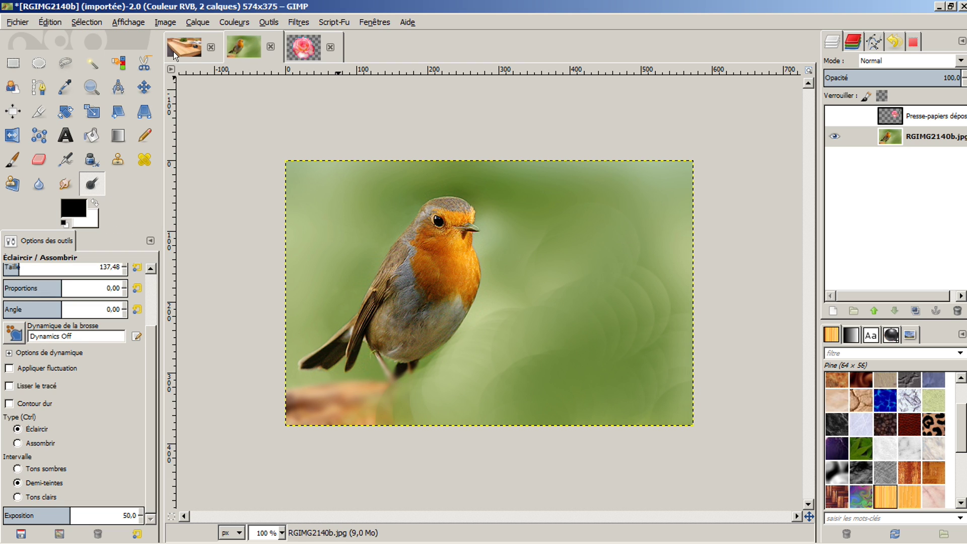
Step: Lighten the whole green background around the robin with broad Dodge strokes on midtones at exposure 50
click(657, 193)
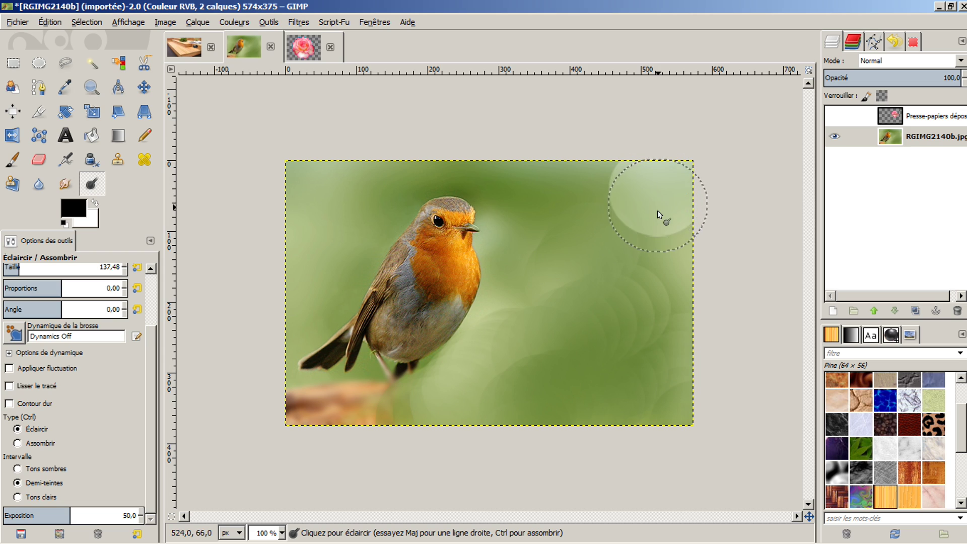
mouse_move(657, 211)
mouse_down()
mouse_move(671, 397)
mouse_move(638, 406)
mouse_move(614, 358)
mouse_move(627, 207)
mouse_move(618, 181)
mouse_move(599, 179)
mouse_move(584, 193)
mouse_move(588, 360)
mouse_move(577, 386)
mouse_move(551, 405)
mouse_move(481, 406)
mouse_move(474, 383)
mouse_move(524, 310)
mouse_move(533, 172)
mouse_move(409, 149)
mouse_move(374, 183)
mouse_move(299, 319)
mouse_move(286, 314)
mouse_move(312, 159)
mouse_up()
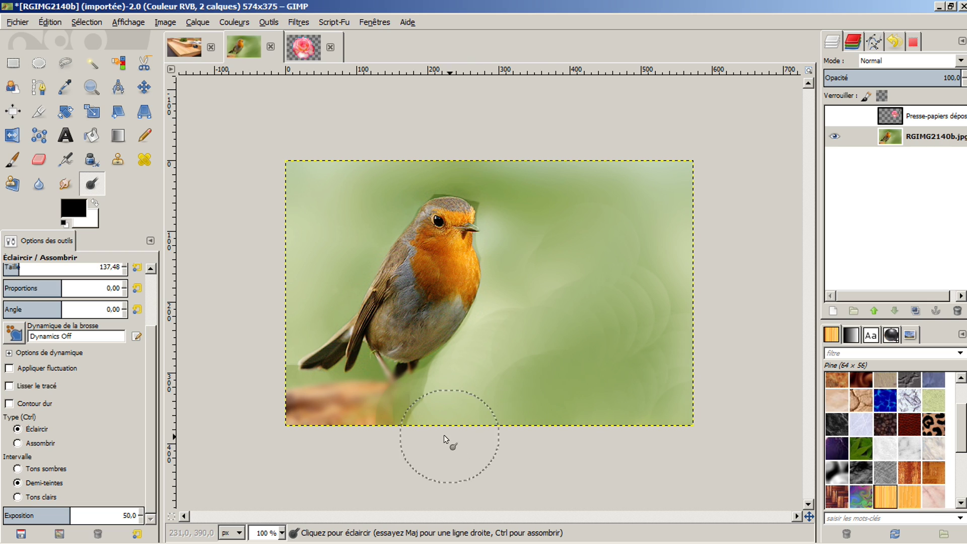
mouse_move(443, 434)
mouse_down()
mouse_move(270, 406)
mouse_move(337, 434)
mouse_move(434, 428)
mouse_move(442, 400)
mouse_move(536, 351)
mouse_move(576, 257)
mouse_move(567, 178)
mouse_move(578, 185)
mouse_move(540, 173)
mouse_move(518, 186)
mouse_move(494, 161)
mouse_move(398, 147)
mouse_up()
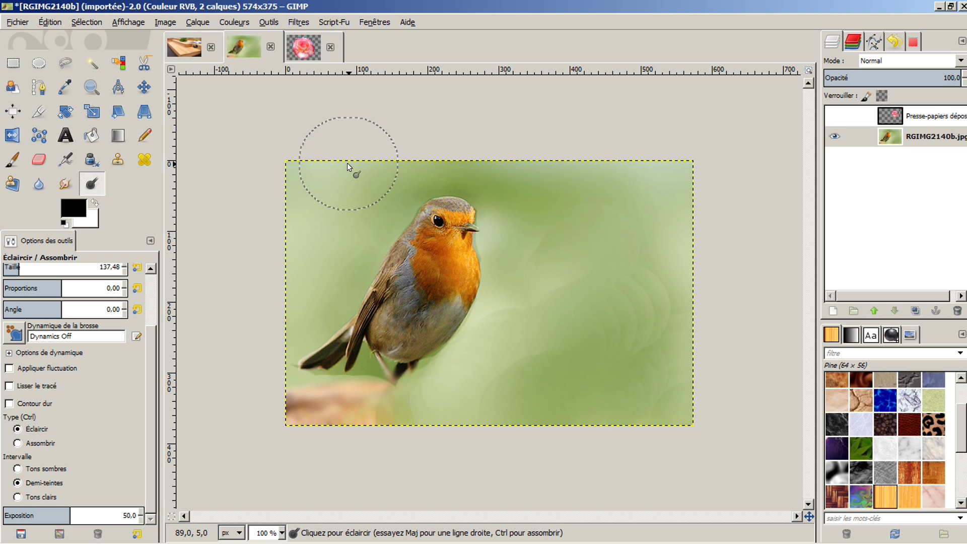
Step: Switch to the wooden deck photo and set up the Clone tool with a brush size of 55.16
click(191, 44)
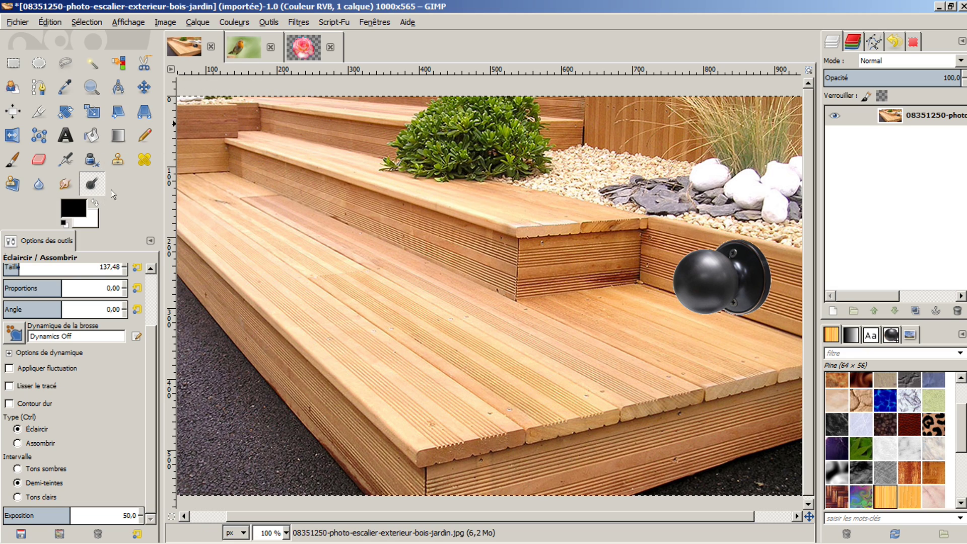
click(116, 159)
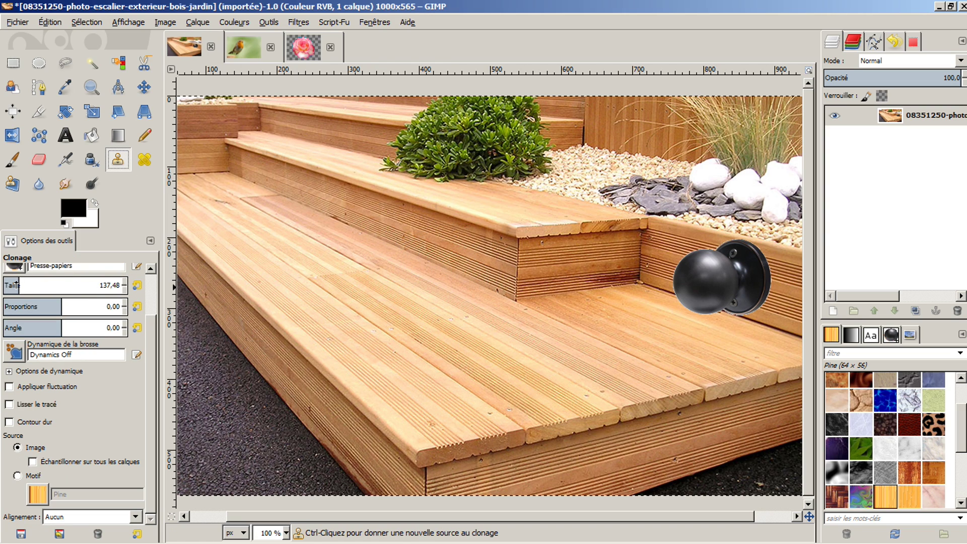
drag(17, 284, 7, 284)
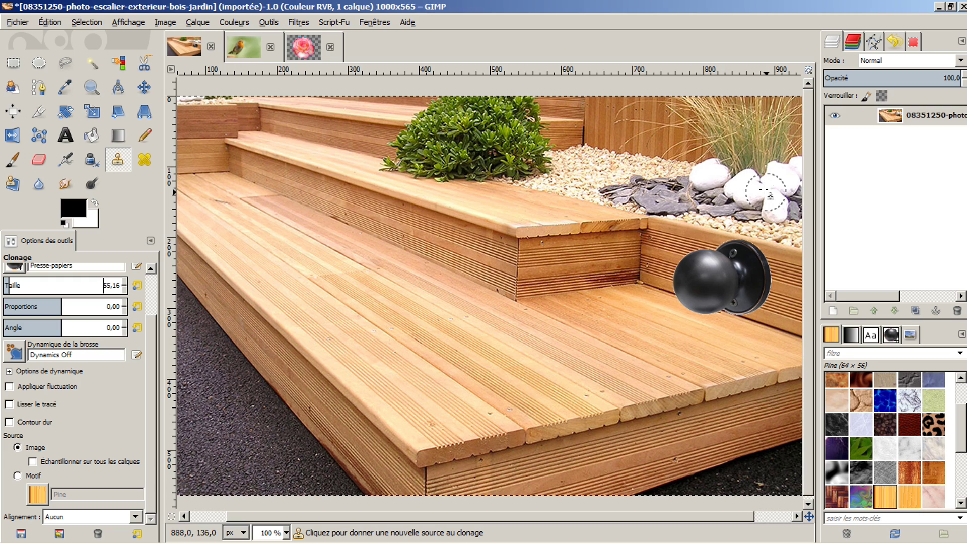
Step: Try cloning the black door knob onto the middle of the wooden deck, and undo the clone stroke
ctrl+click(709, 283)
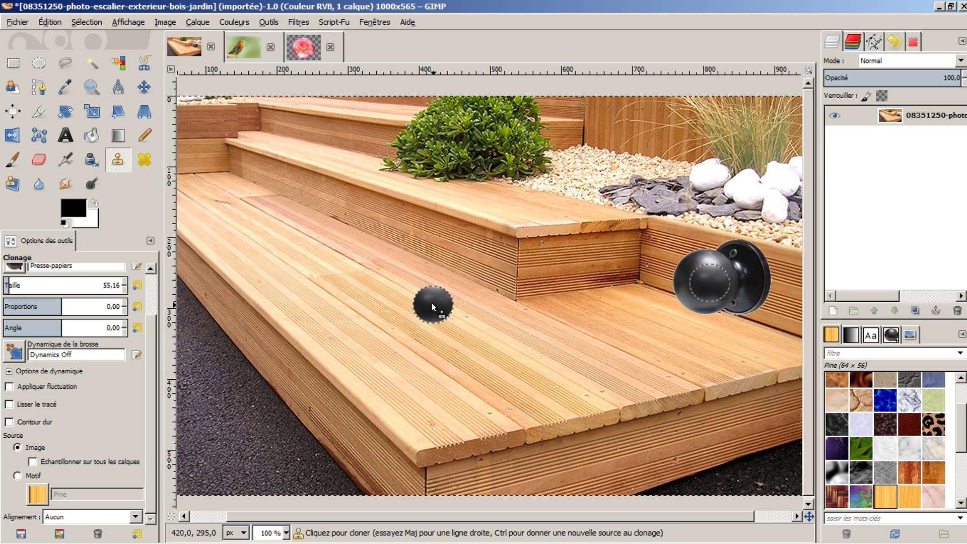
mouse_move(432, 303)
mouse_down()
mouse_move(449, 298)
mouse_move(439, 286)
mouse_move(410, 295)
mouse_move(409, 307)
mouse_move(434, 322)
mouse_move(459, 307)
mouse_move(456, 288)
mouse_move(431, 271)
mouse_move(470, 298)
mouse_move(458, 324)
mouse_move(476, 303)
mouse_move(473, 273)
mouse_move(486, 278)
mouse_up()
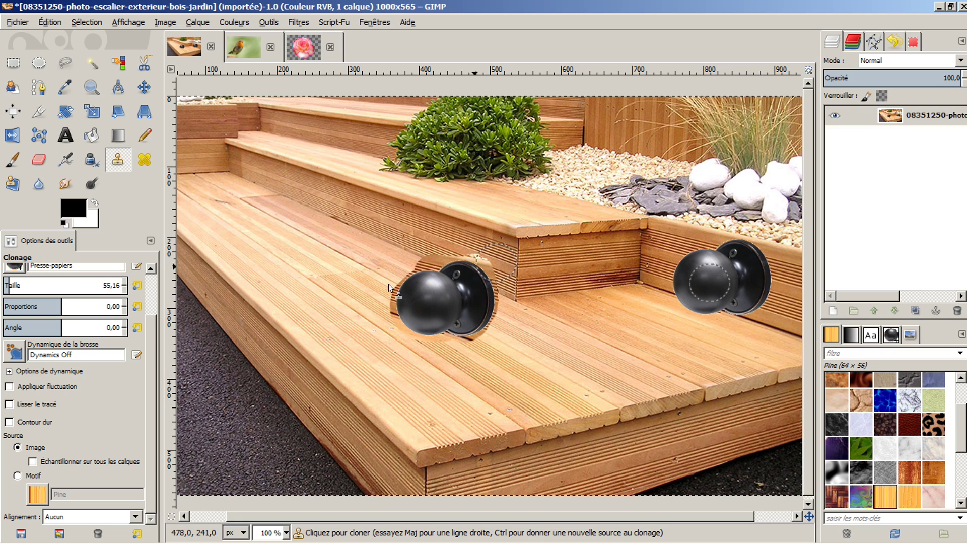
click(48, 23)
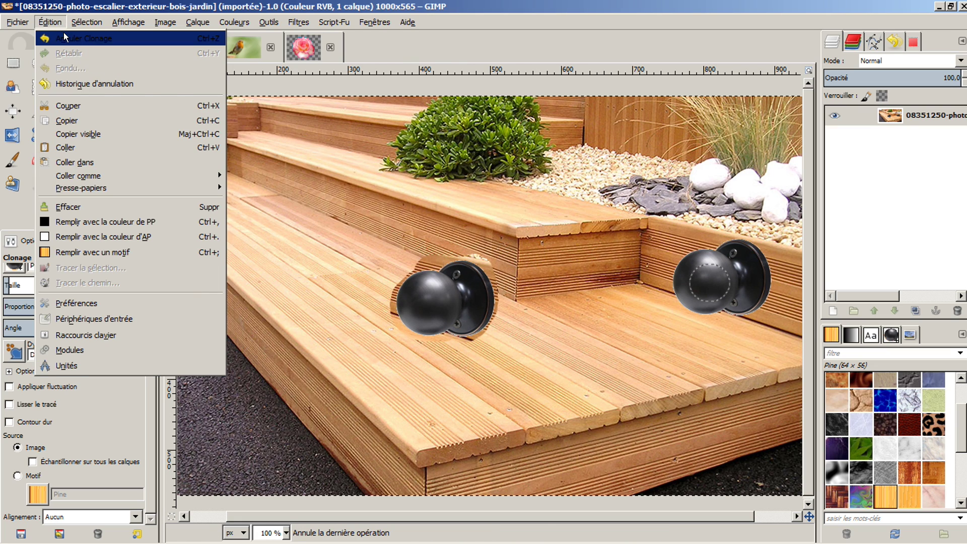
click(64, 37)
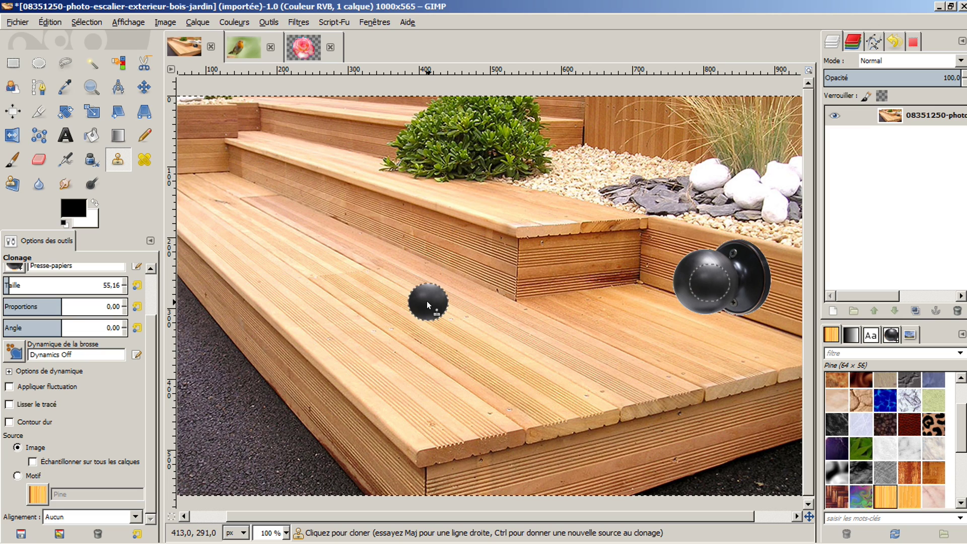
Step: Clone the black knob at three places along the deck, resampling the original knob as source after the first copy
mouse_move(427, 294)
mouse_down()
mouse_move(416, 288)
mouse_move(413, 312)
mouse_move(440, 301)
mouse_move(458, 315)
mouse_move(468, 294)
mouse_move(455, 283)
mouse_up()
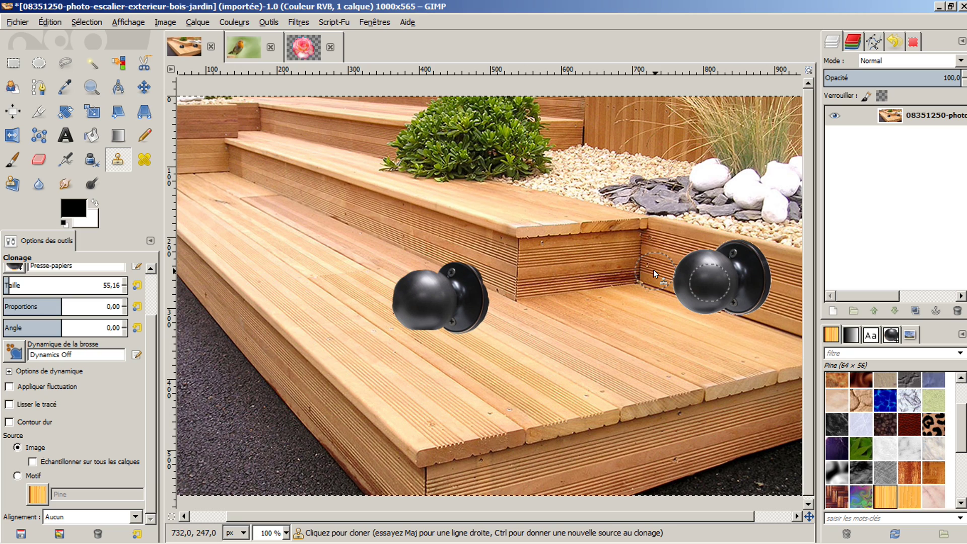
ctrl+click(715, 279)
mouse_move(337, 253)
mouse_down()
mouse_move(359, 249)
mouse_move(351, 234)
mouse_move(322, 250)
mouse_move(367, 253)
mouse_move(368, 223)
mouse_move(323, 220)
mouse_move(319, 247)
mouse_move(360, 249)
mouse_up()
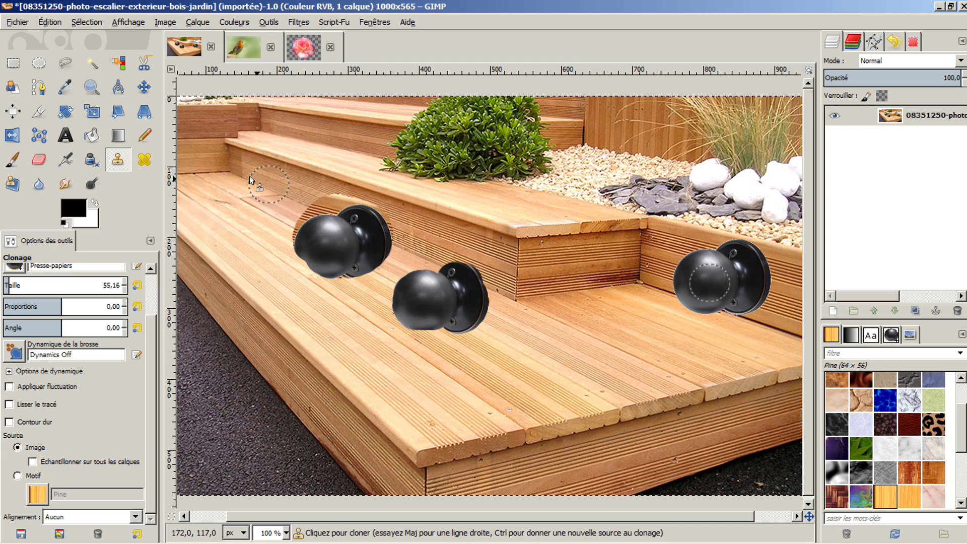
mouse_move(250, 176)
mouse_down()
mouse_move(271, 185)
mouse_move(233, 173)
mouse_move(250, 199)
mouse_move(288, 147)
mouse_up()
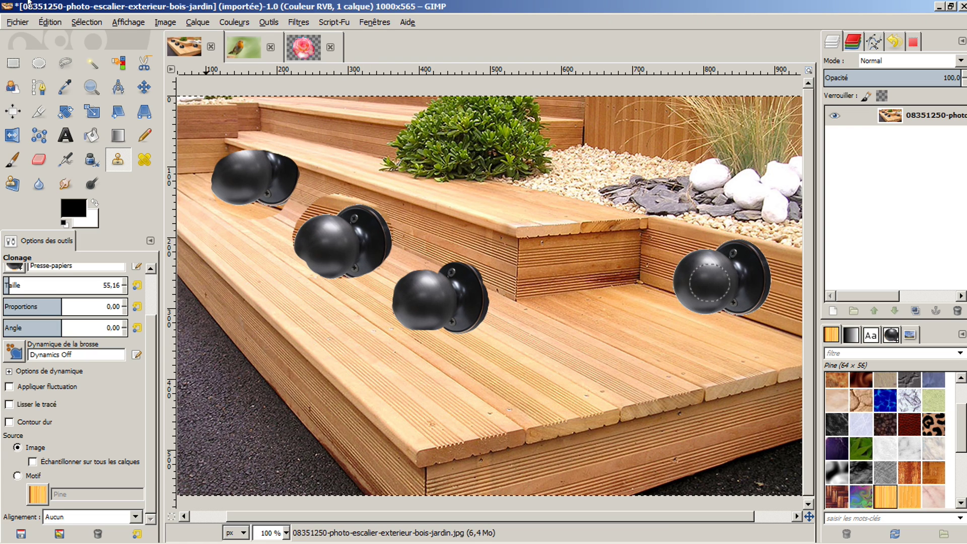
Step: Undo all the knob clone strokes on the wooden deck photo
click(50, 22)
click(63, 39)
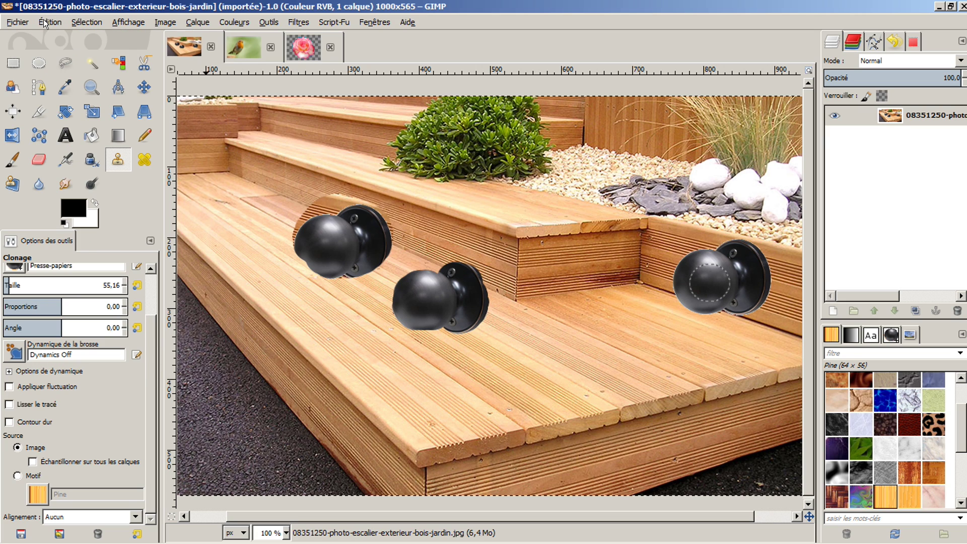
click(49, 22)
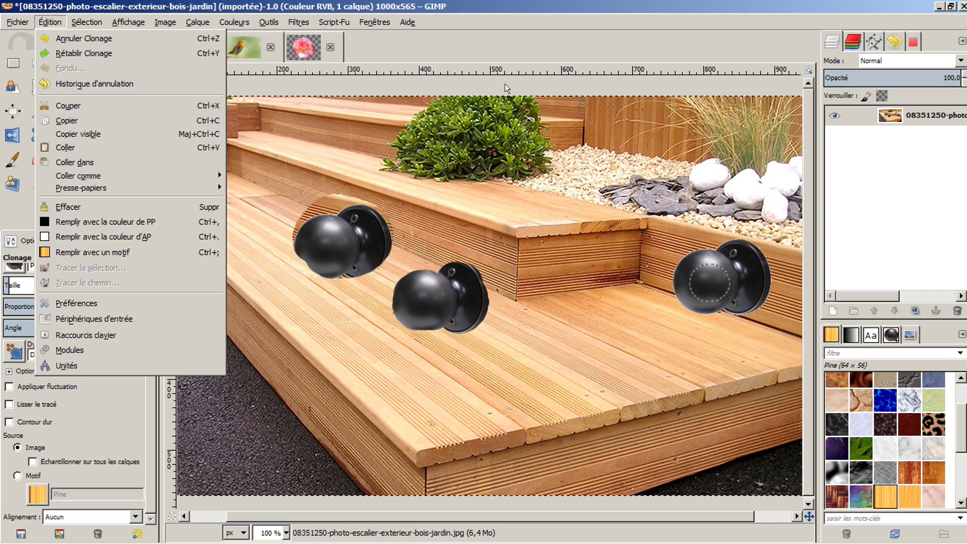
click(530, 48)
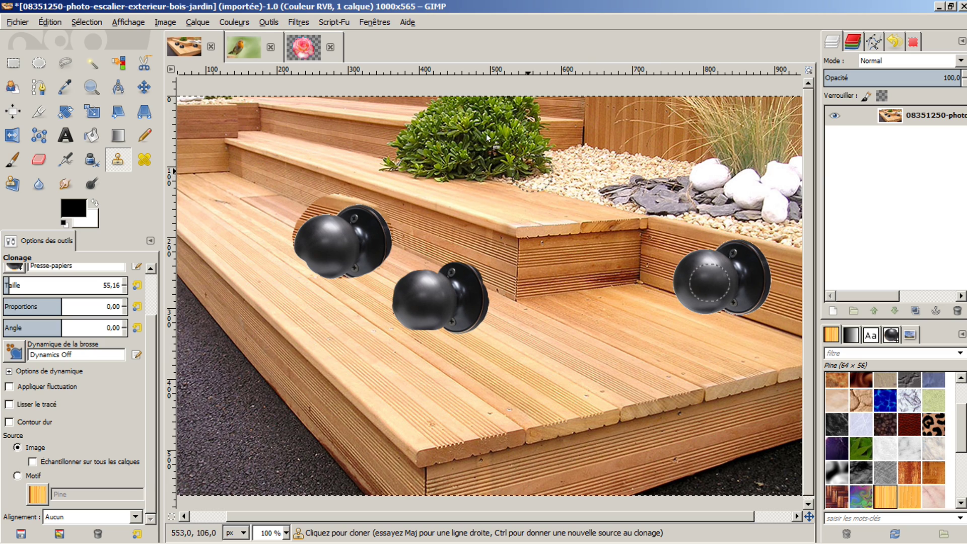
click(50, 23)
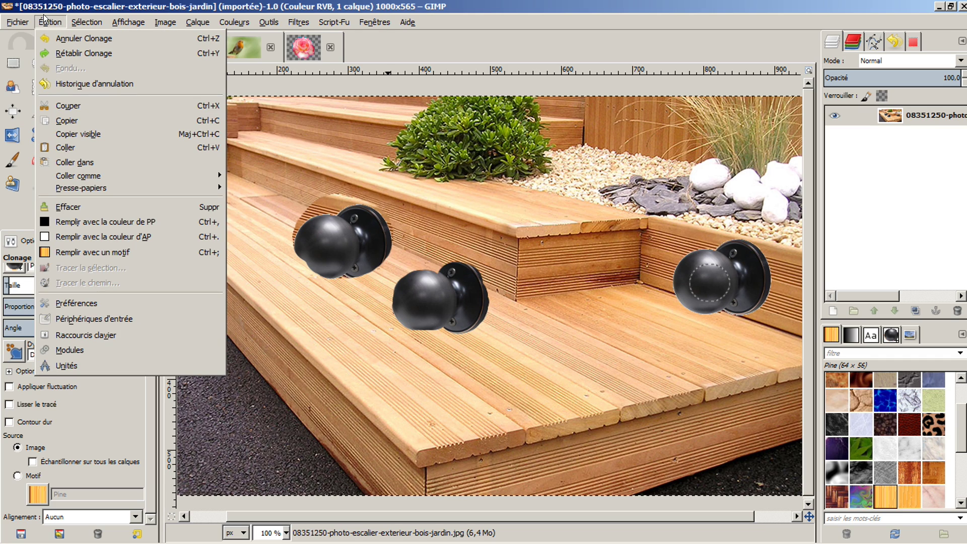
click(63, 38)
click(53, 23)
click(71, 39)
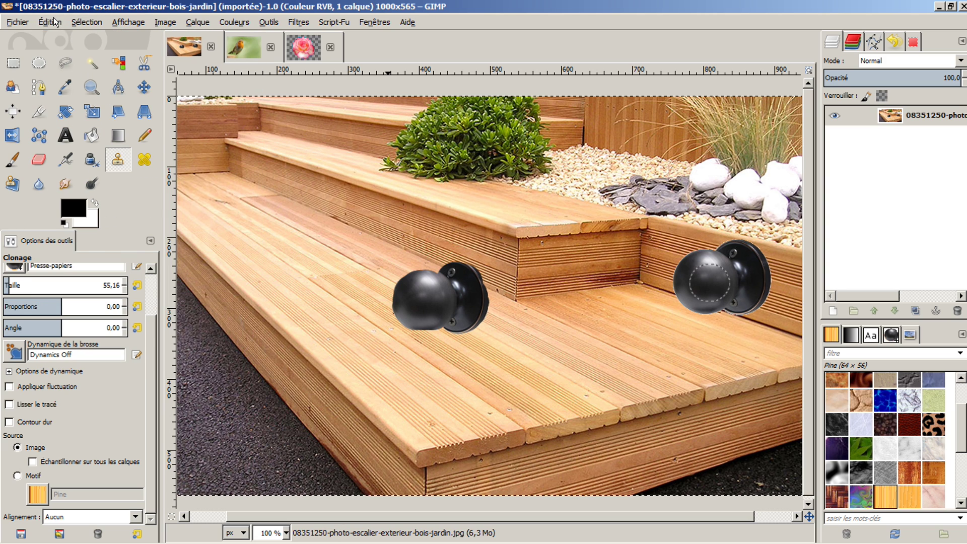
click(50, 22)
click(76, 37)
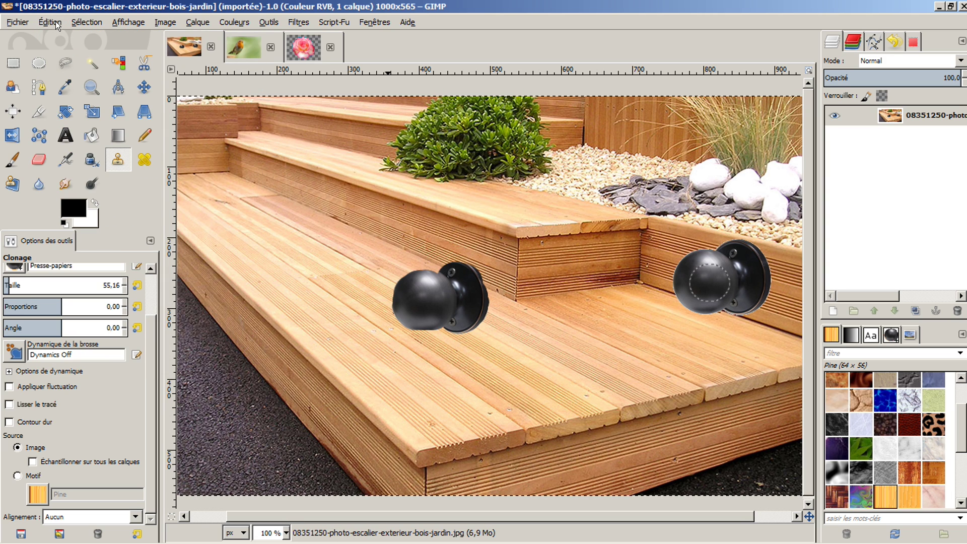
click(55, 21)
click(67, 38)
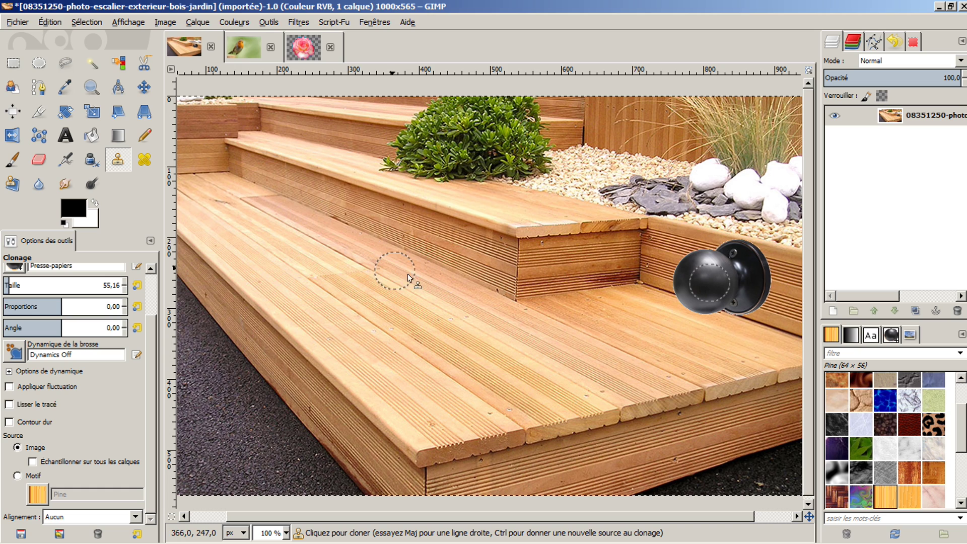
Step: Fit the Perspective Clone tool's four-corner plane to the long front face of the raised wooden step
ctrl+scroll(438, 221, down, 1)
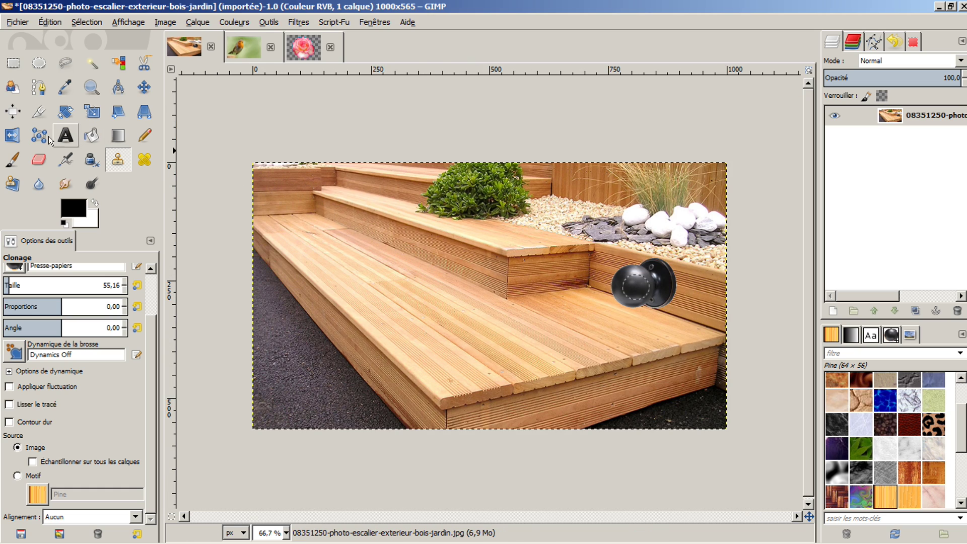
click(13, 183)
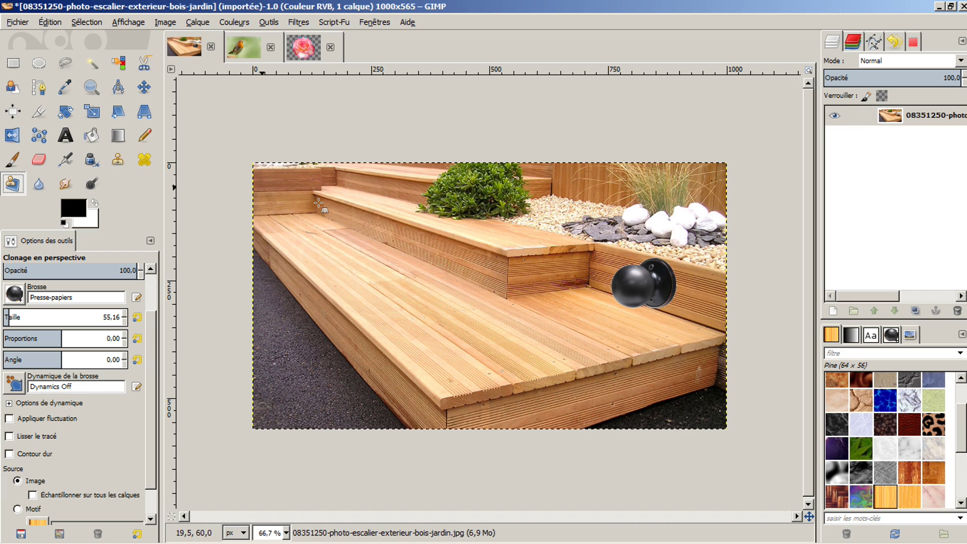
click(377, 227)
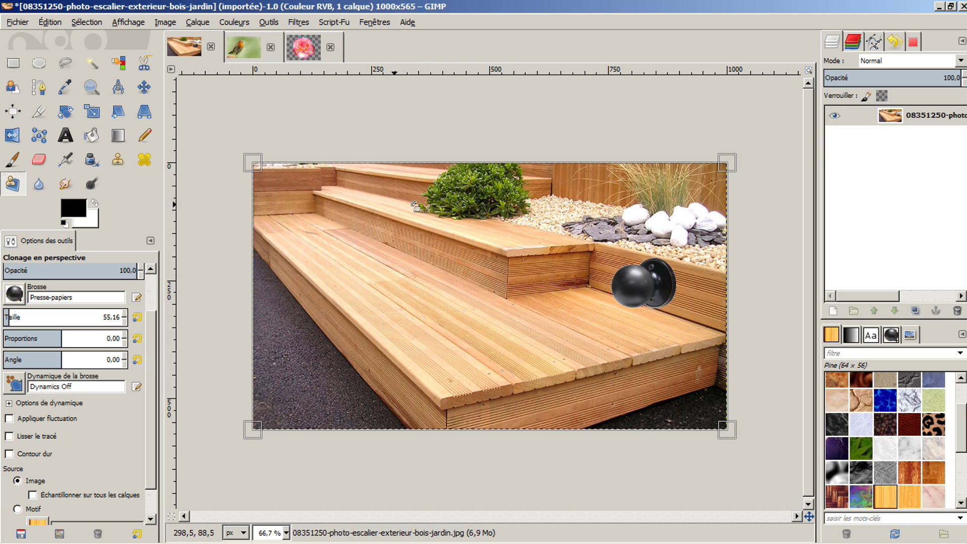
drag(722, 161, 512, 257)
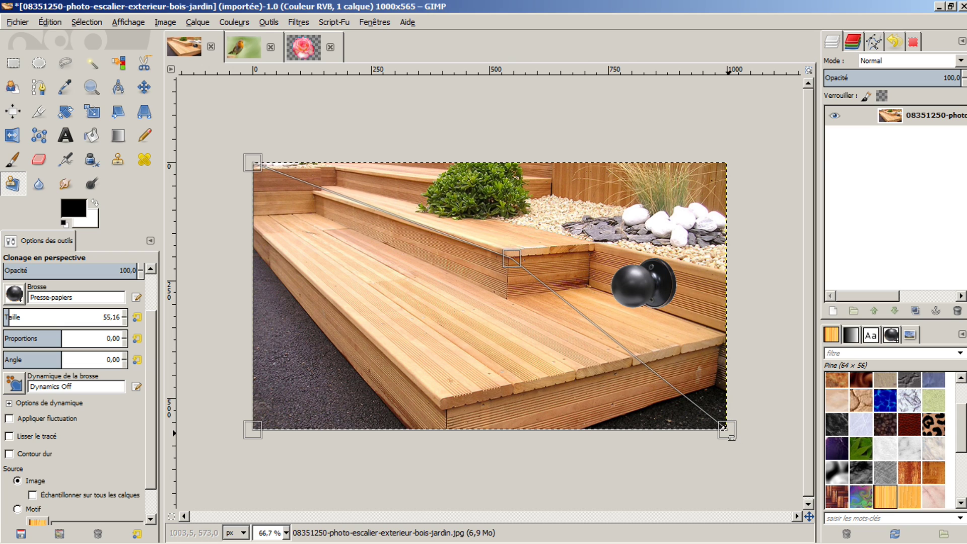
drag(733, 435, 506, 293)
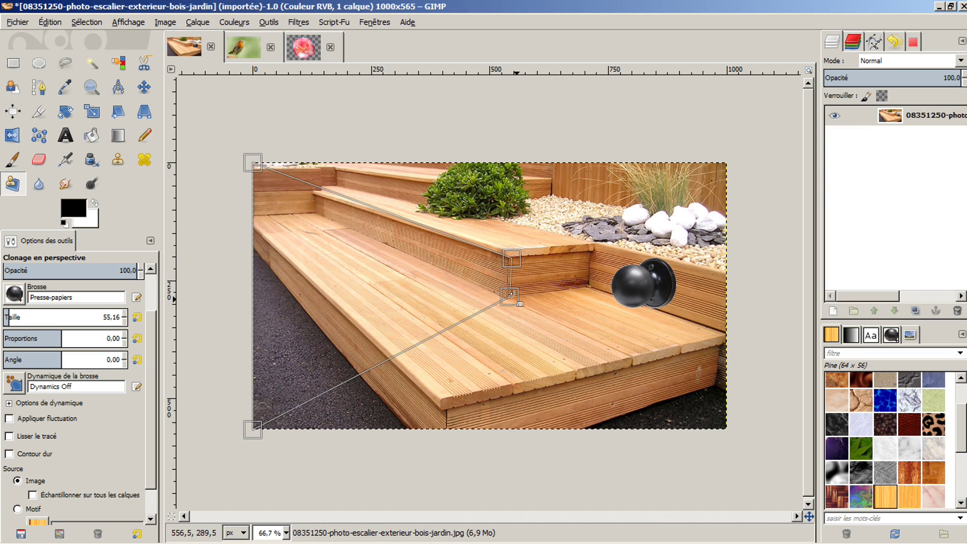
drag(248, 426, 314, 209)
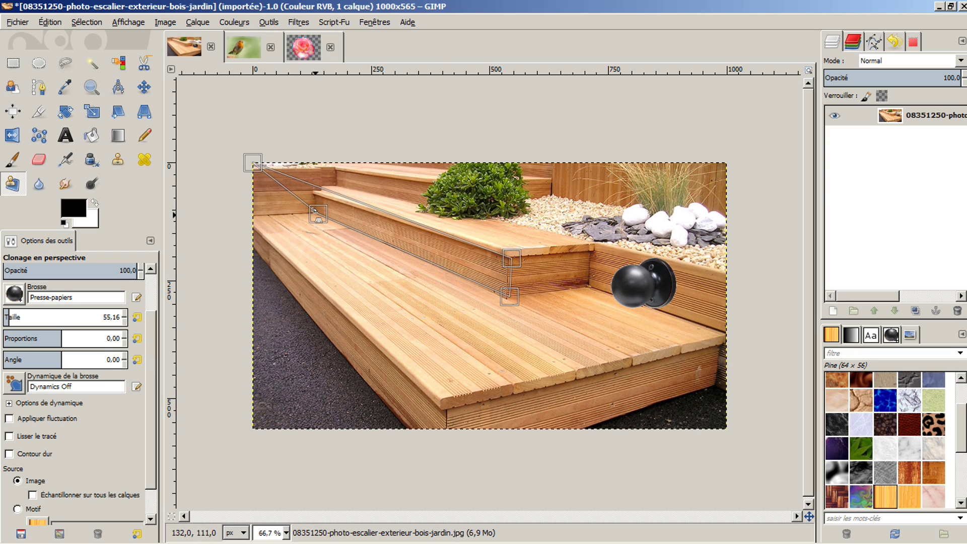
drag(258, 163, 320, 192)
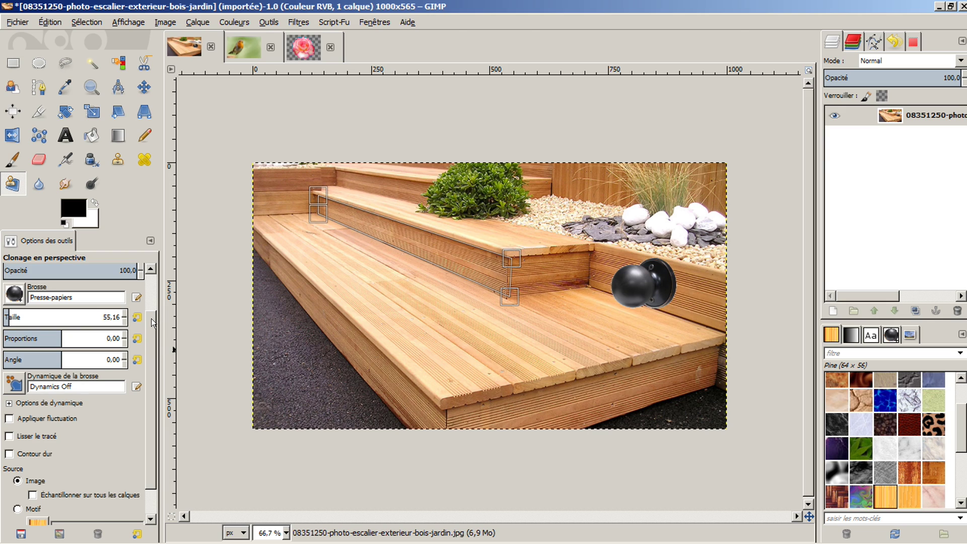
Step: Switch to perspective cloning, sample the black knob and clone it at two spots along the step's long front face
drag(152, 323, 151, 262)
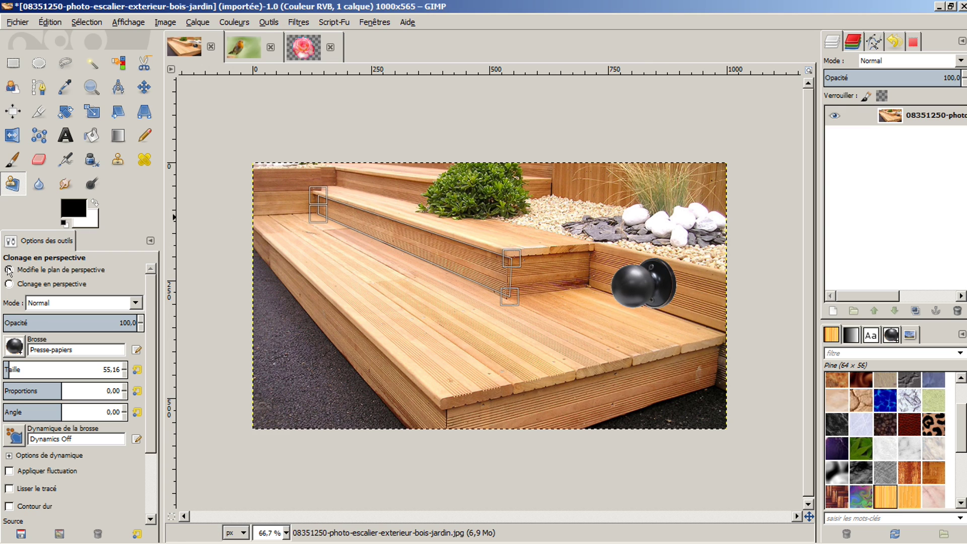
click(9, 285)
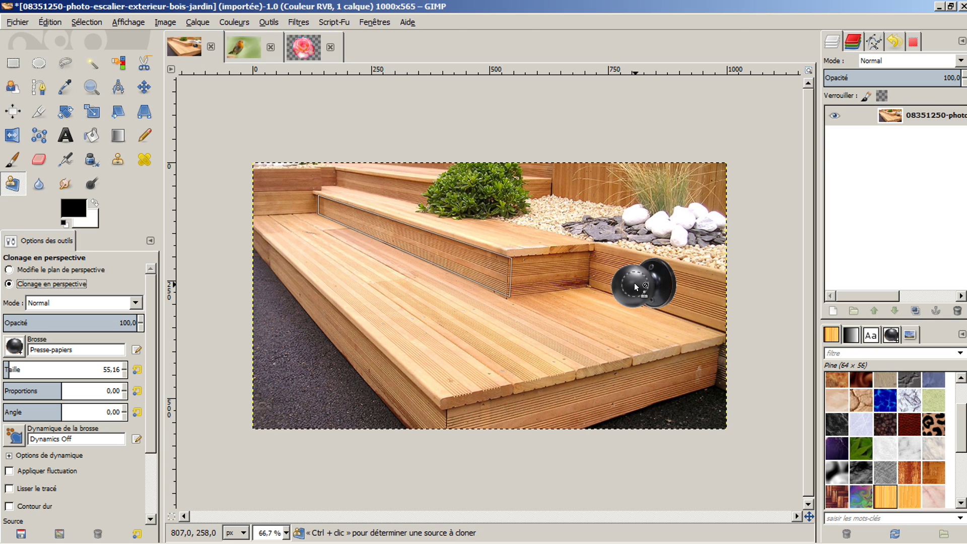
ctrl+click(634, 282)
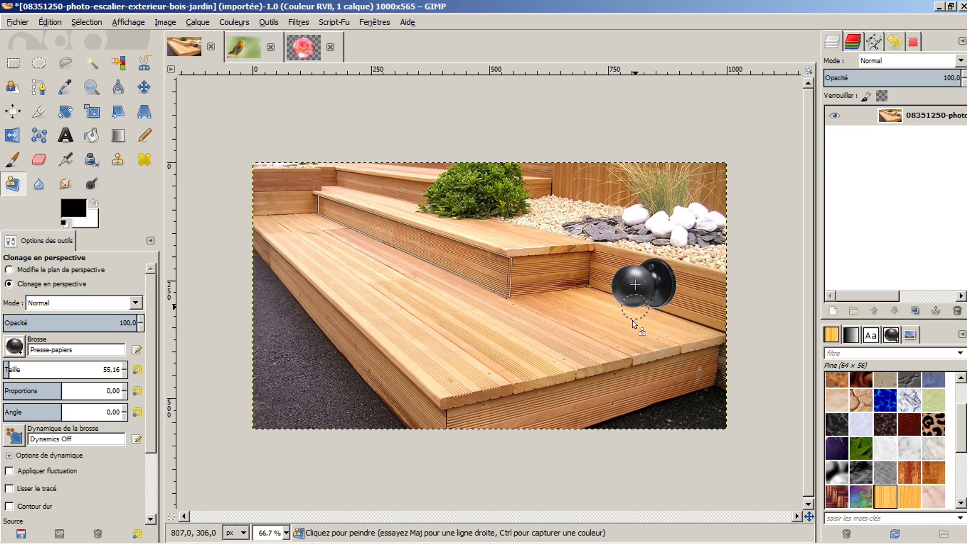
click(653, 280)
mouse_move(480, 267)
mouse_down()
mouse_move(488, 263)
mouse_move(486, 272)
mouse_move(477, 265)
mouse_up()
drag(401, 237, 402, 240)
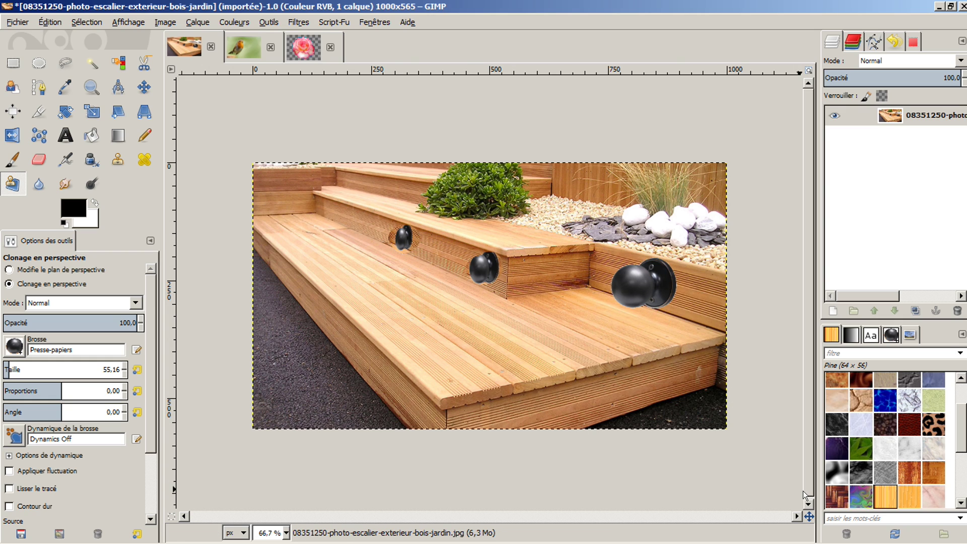